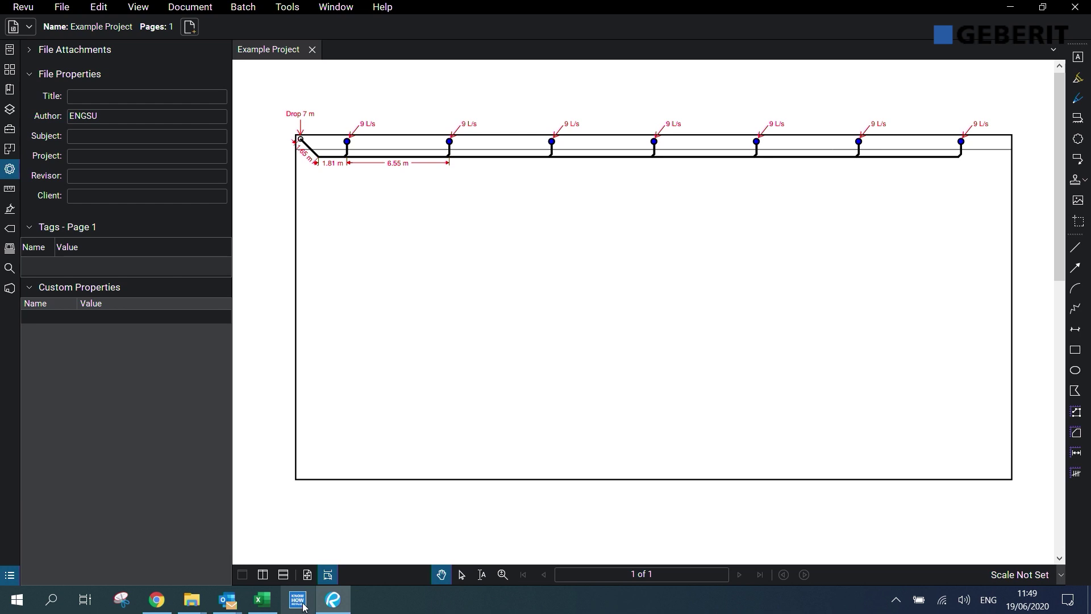
# Step: Bring the Geberit ProPlanner 2020 window forward at its start page
pyautogui.click(299, 601)
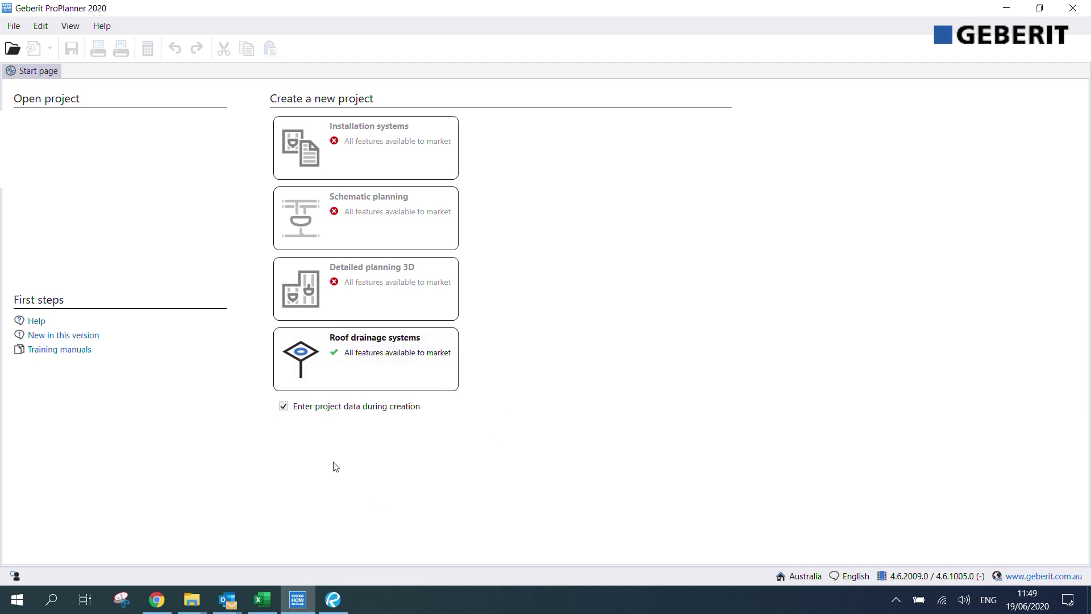
# Step: Start a Roof drainage systems project with number P1234, name 'Example Project' and its street
pyautogui.click(336, 360)
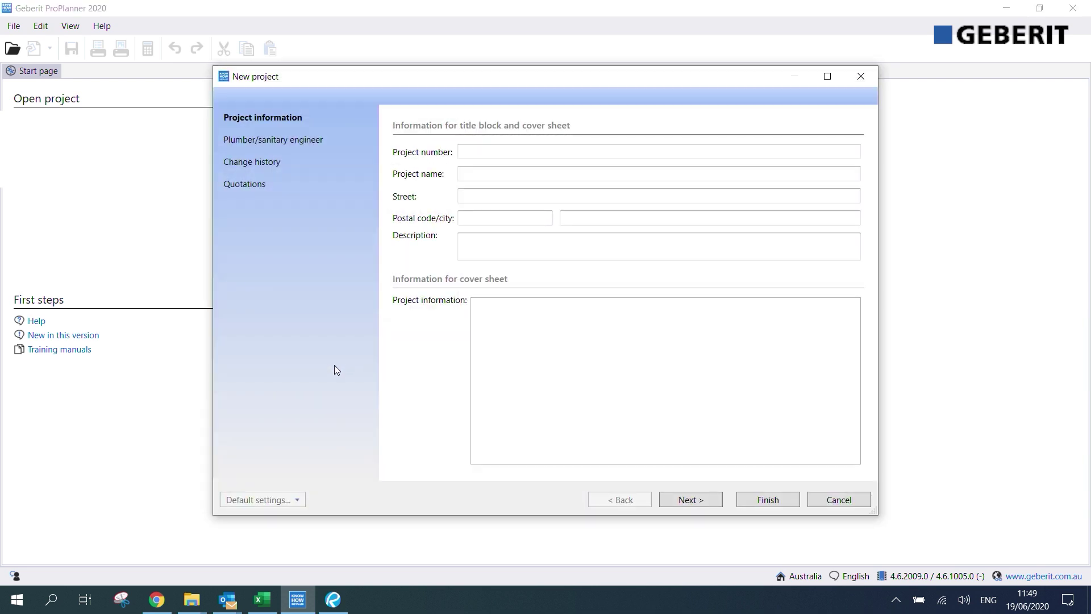
pyautogui.click(475, 151)
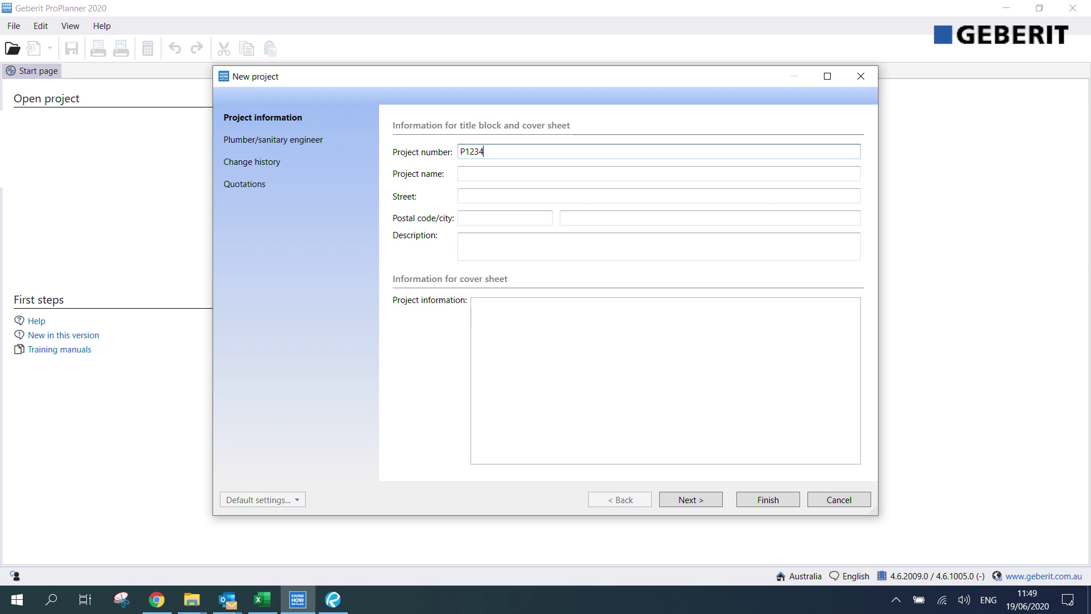
pyautogui.click(558, 174)
pyautogui.write('E')
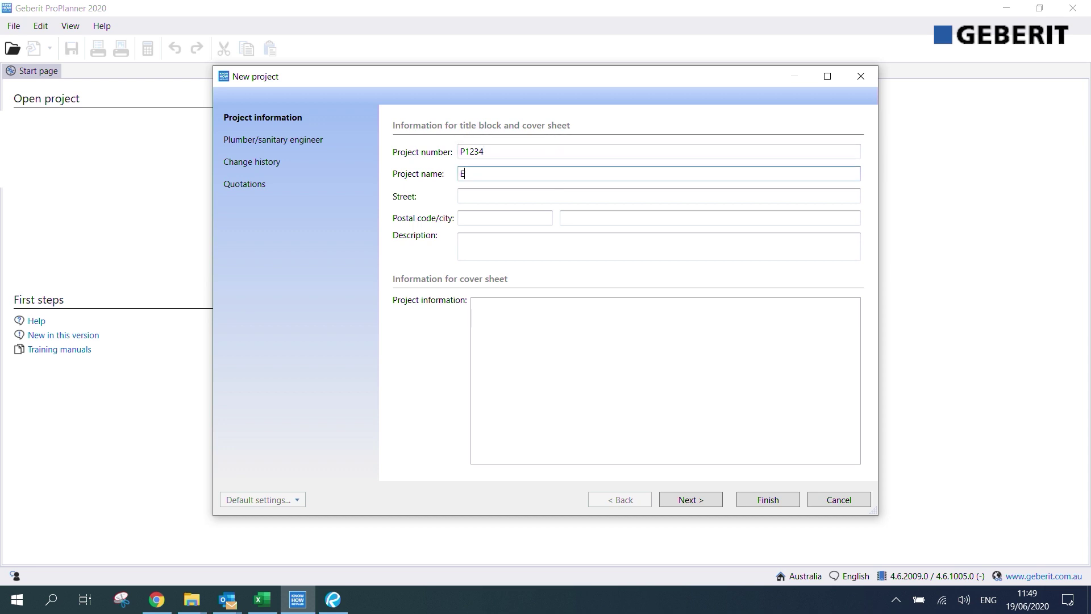
pyautogui.write('xample Project')
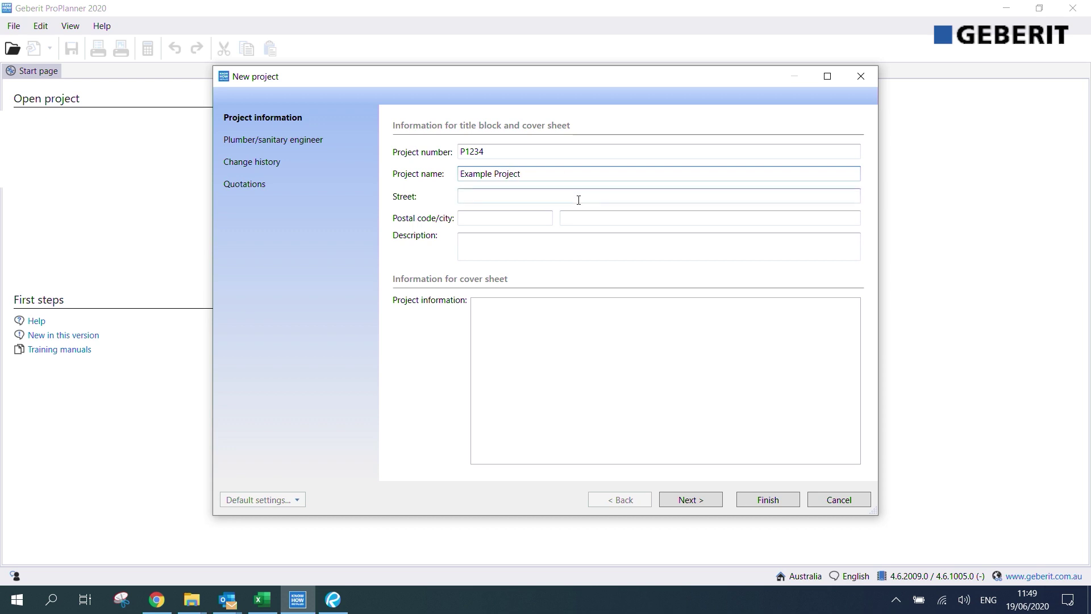
pyautogui.click(576, 200)
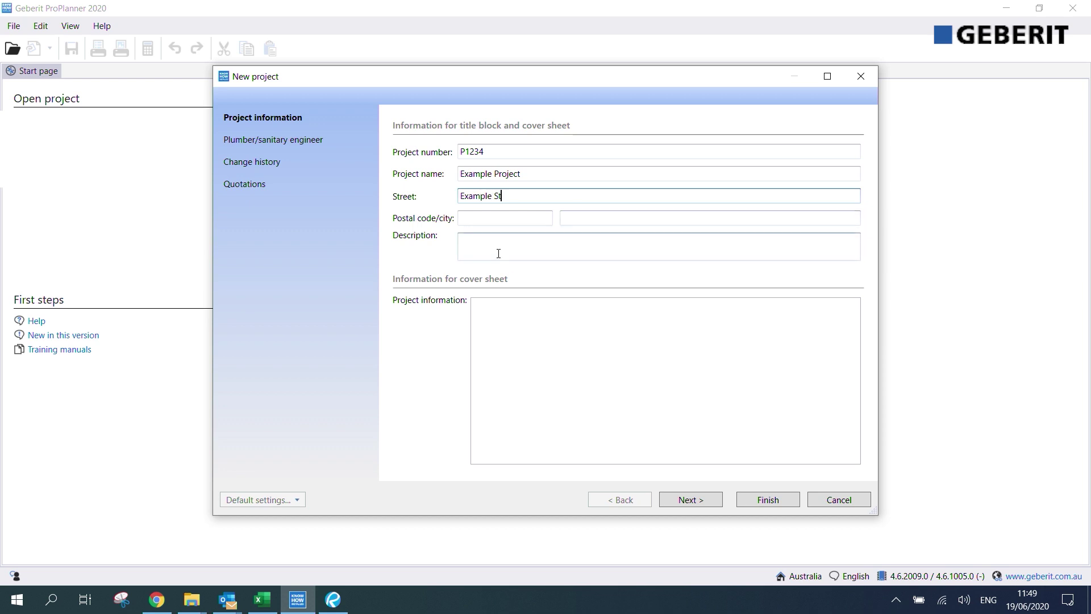
# Step: Enter the person responsible under Plumber/sanitary engineer and finish creating the project
pyautogui.click(319, 141)
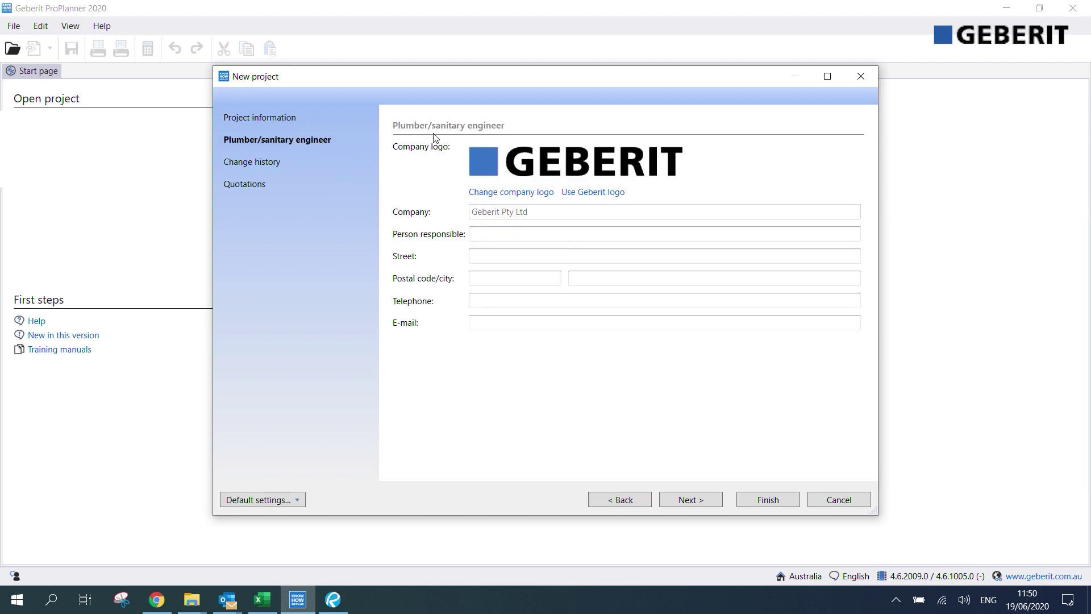
pyautogui.click(497, 238)
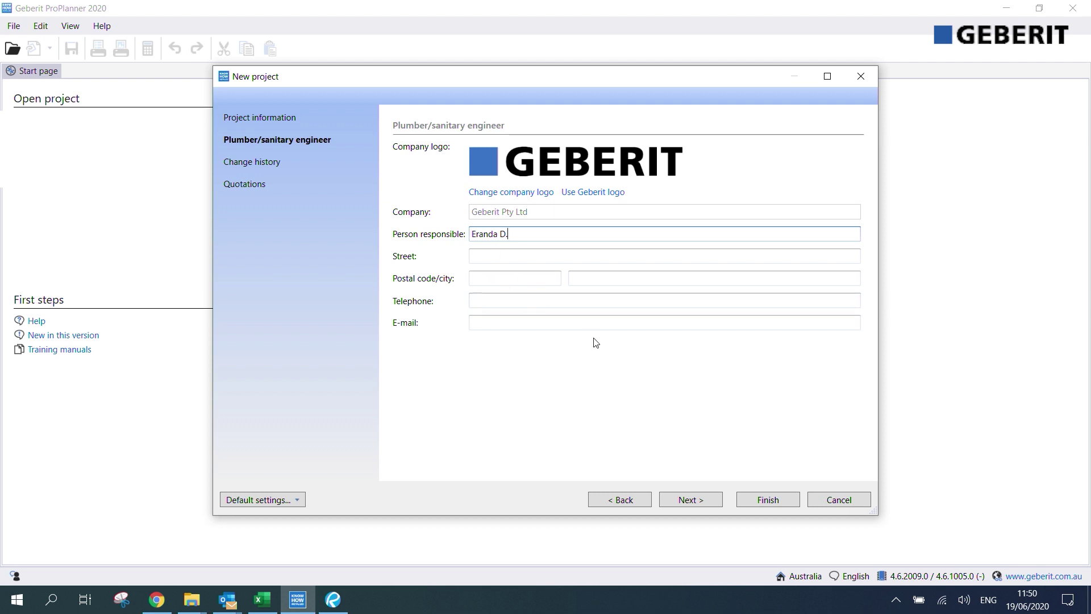
pyautogui.click(753, 505)
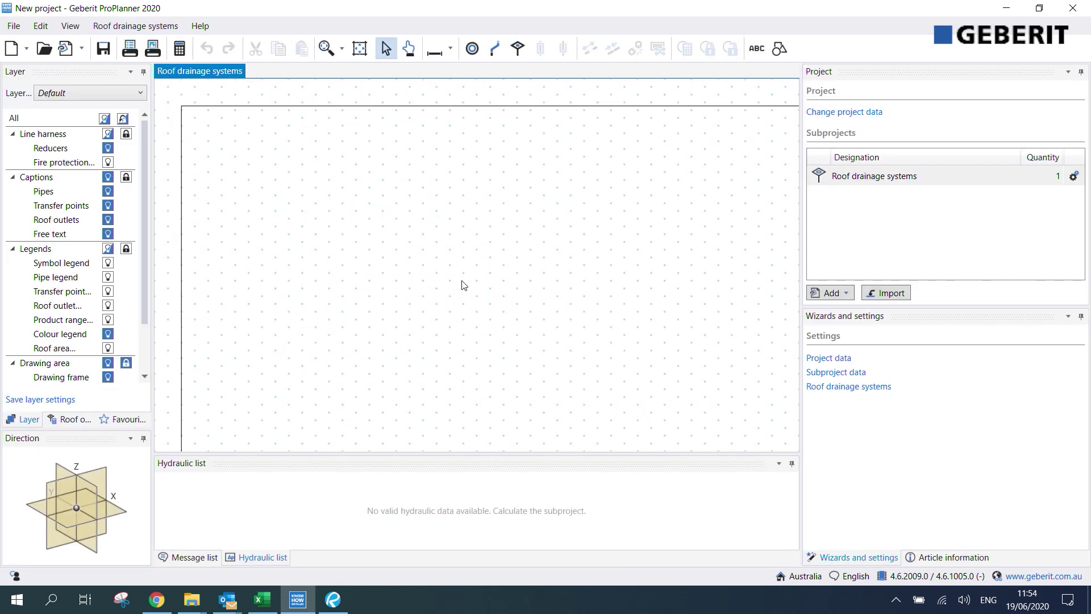
# Step: Reposition the drawing frame and start the first sloping pipe at a canvas point
pyautogui.scroll(-1, 473, 266)
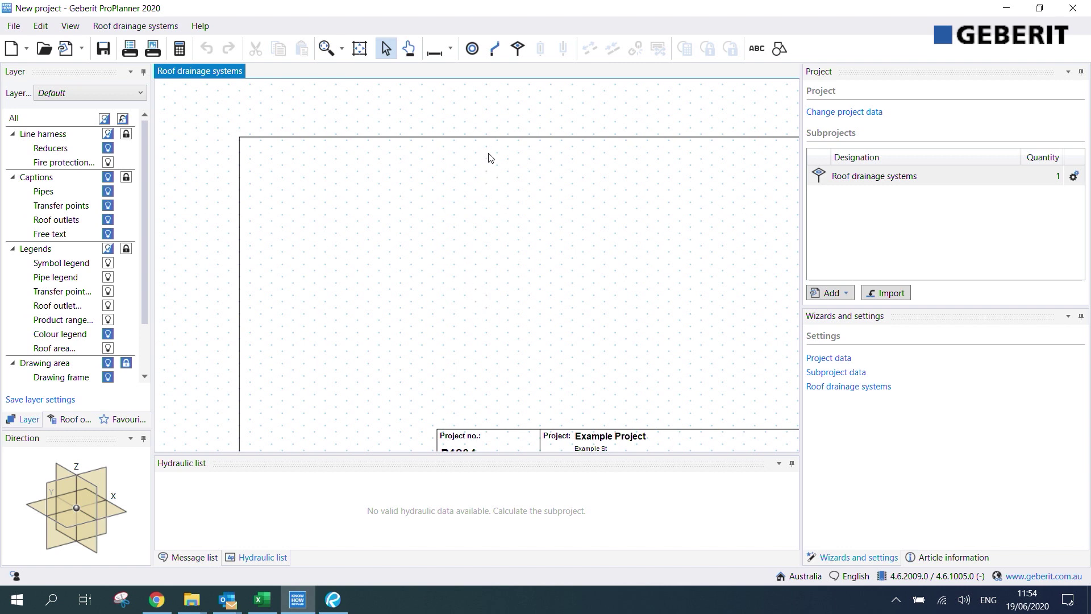
pyautogui.click(495, 48)
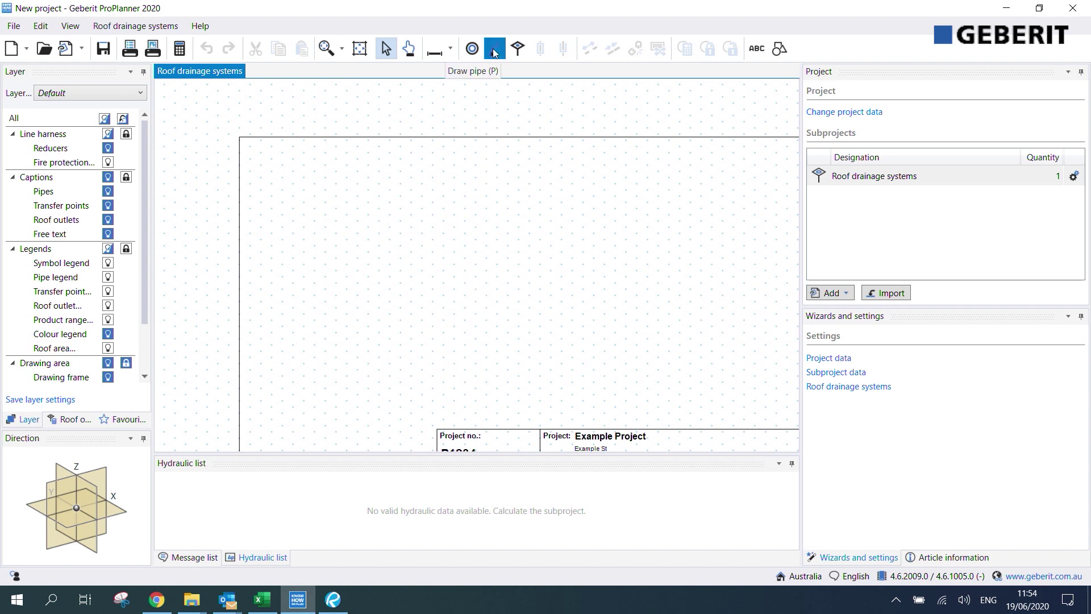
pyautogui.moveTo(273, 134); pyautogui.dragTo(541, 241, button='middle')
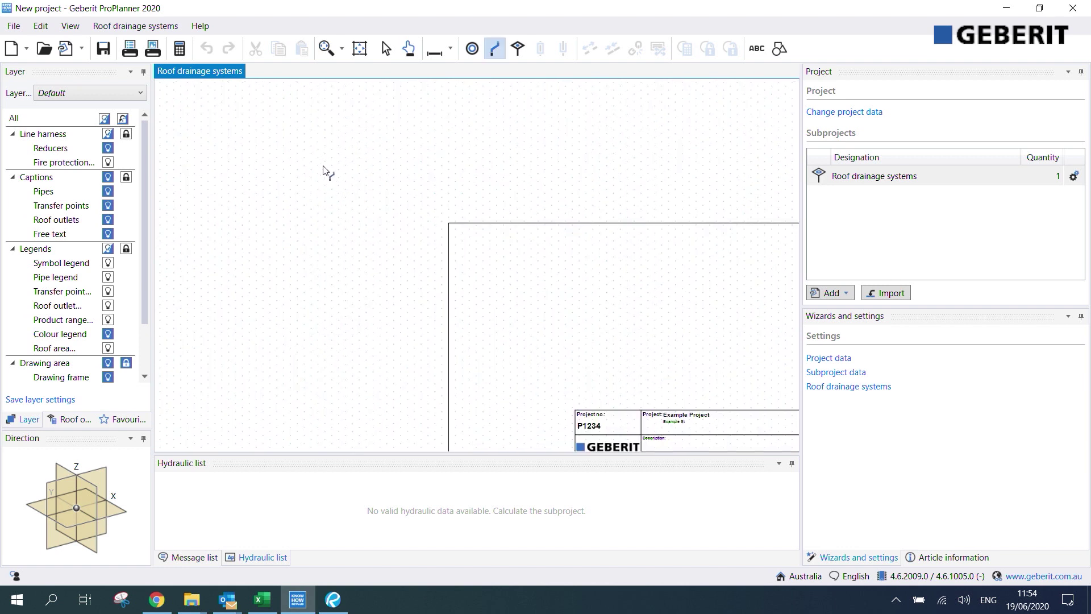
pyautogui.moveTo(326, 170); pyautogui.dragTo(446, 198, button='middle')
pyautogui.scroll(1, 332, 200)
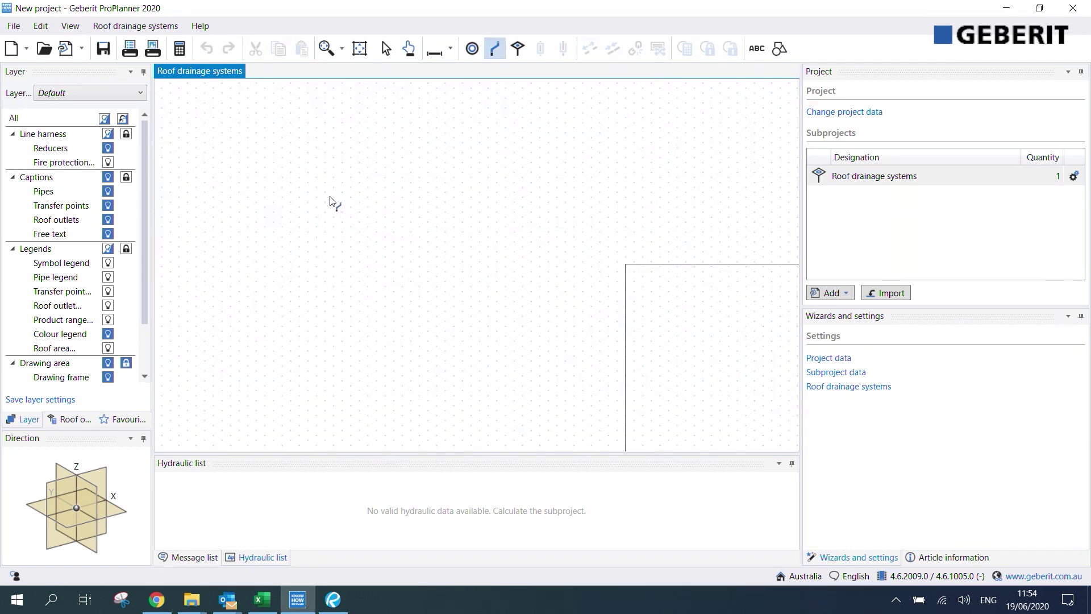
pyautogui.click(298, 178)
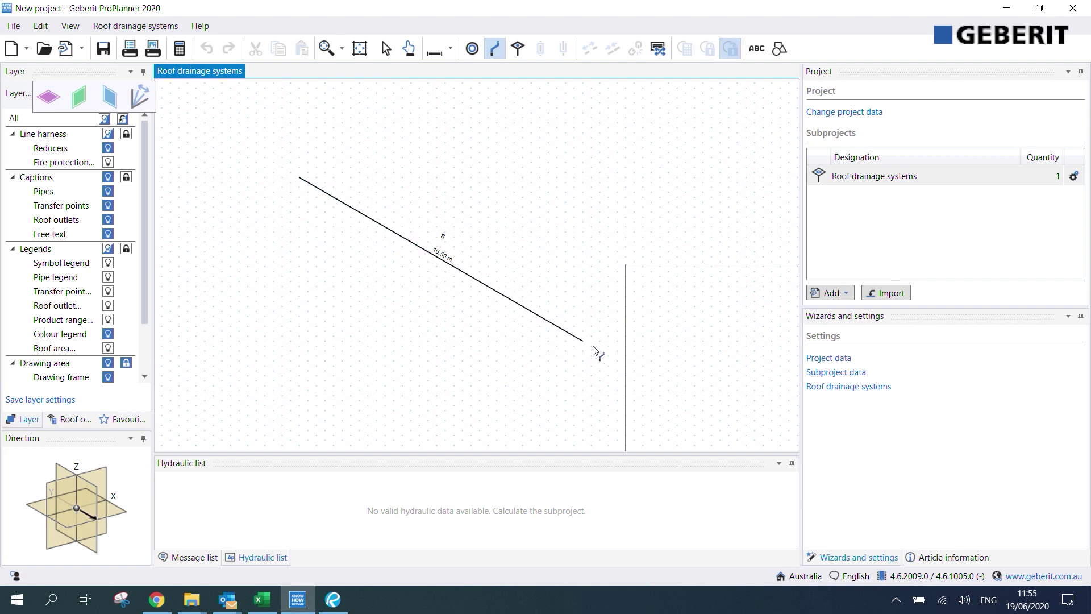
# Step: Fix the first pipe at 20.50 m and start a new pipe from its upper end
pyautogui.click(651, 380)
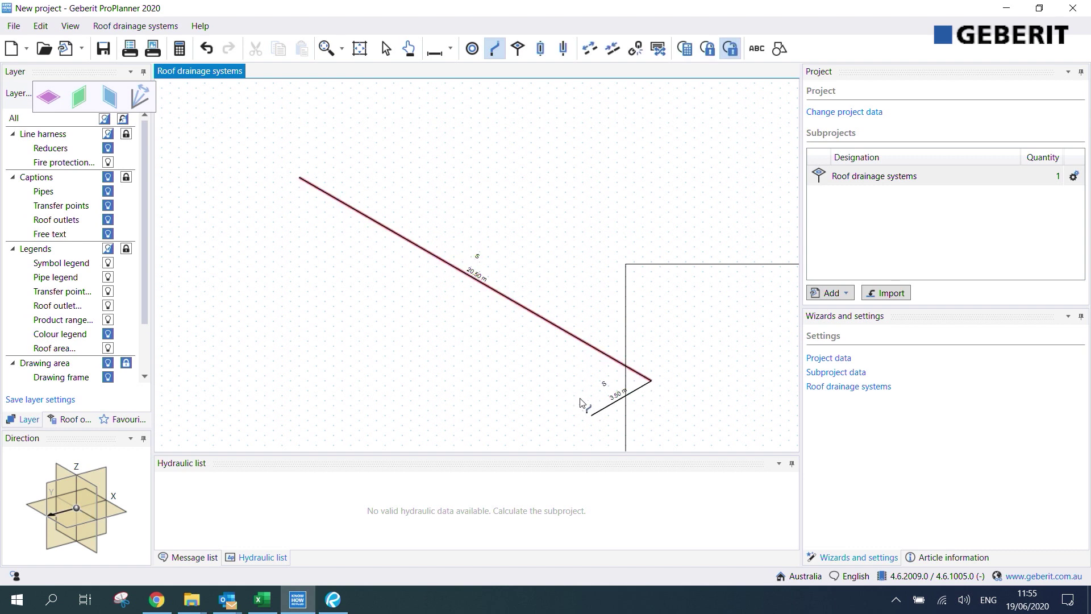
pyautogui.press('Escape')
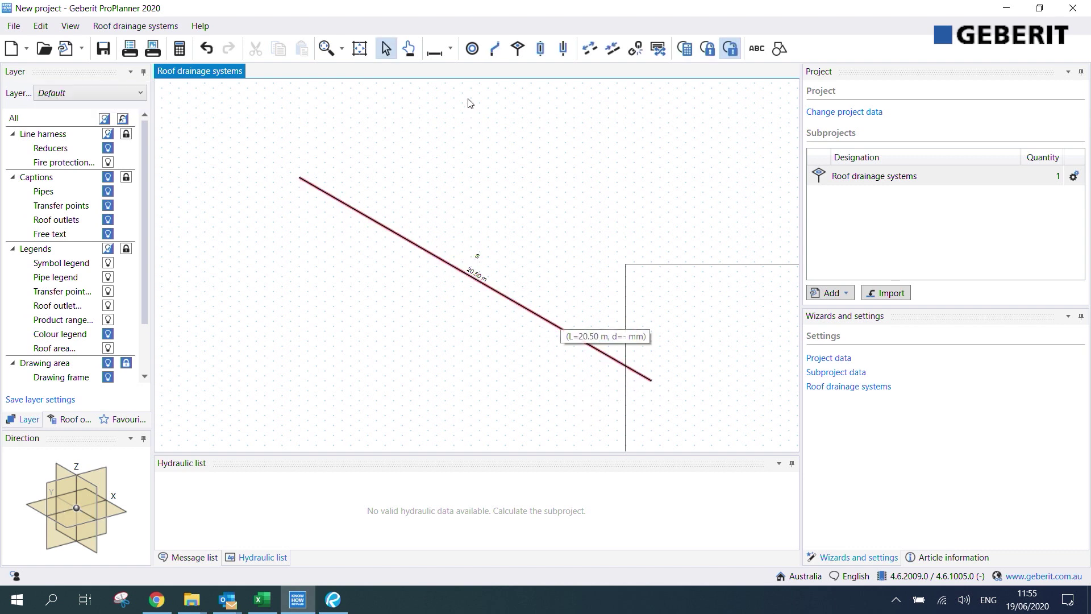
pyautogui.click(495, 49)
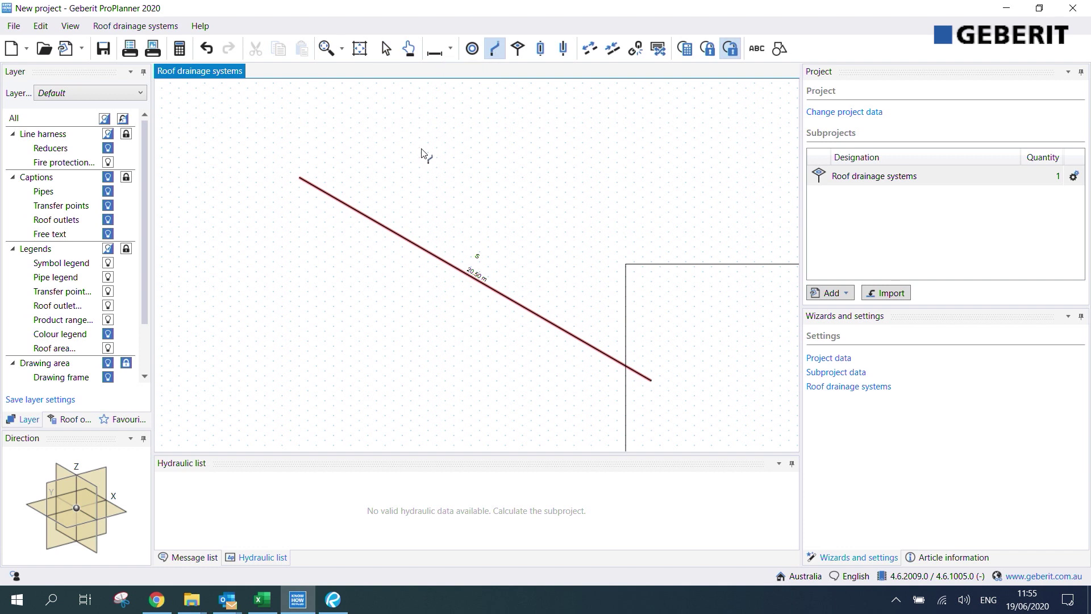
pyautogui.scroll(3, 259, 176)
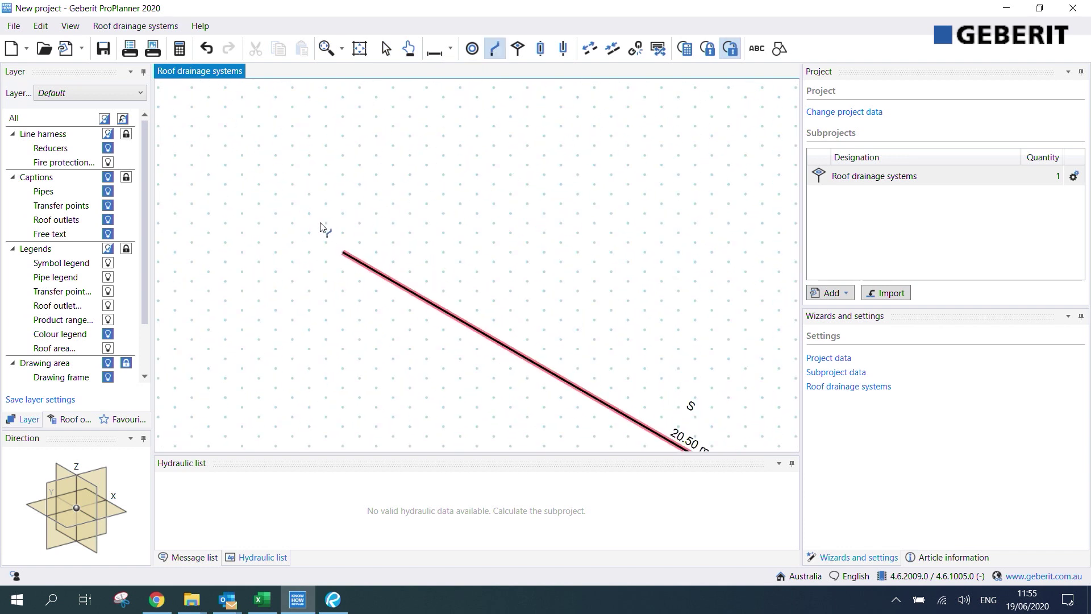
pyautogui.click(347, 256)
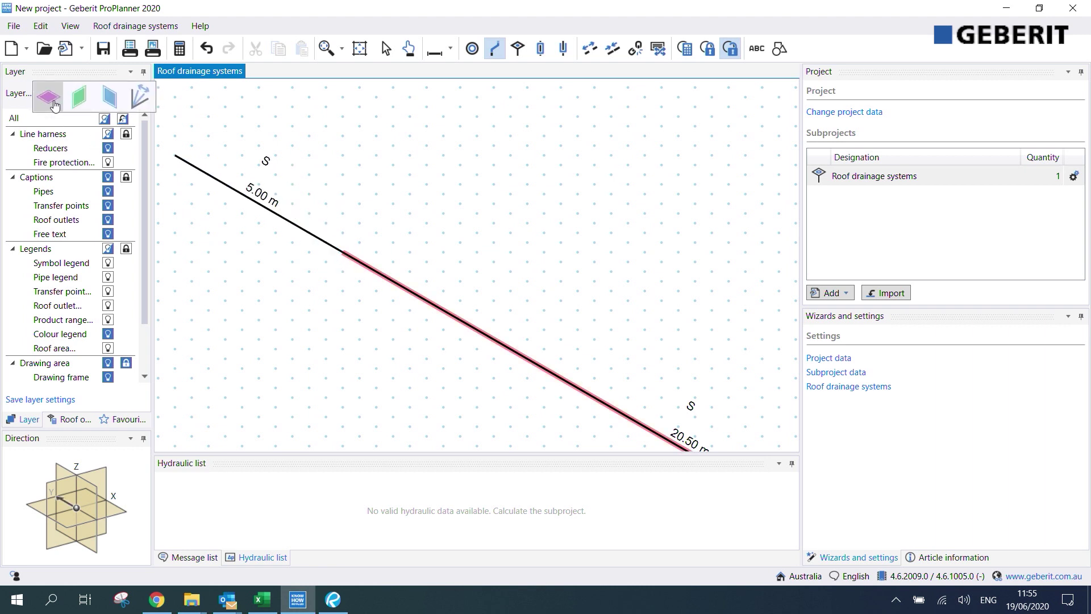
# Step: Switch drawing planes, then add a 3.50 m segment and a 12.00 m vertical downpipe
pyautogui.click(53, 103)
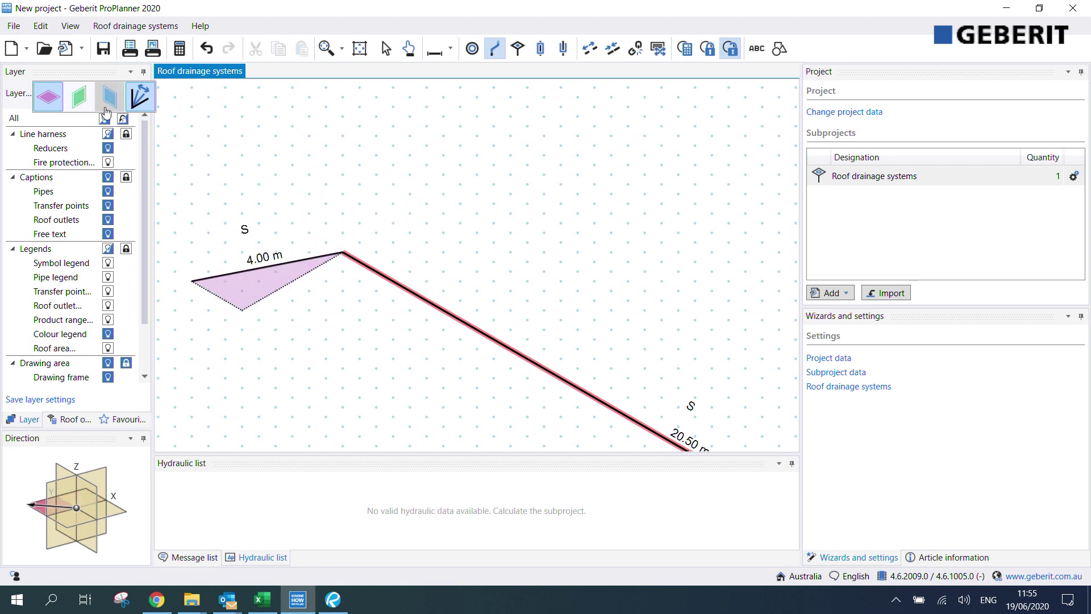
pyautogui.click(86, 105)
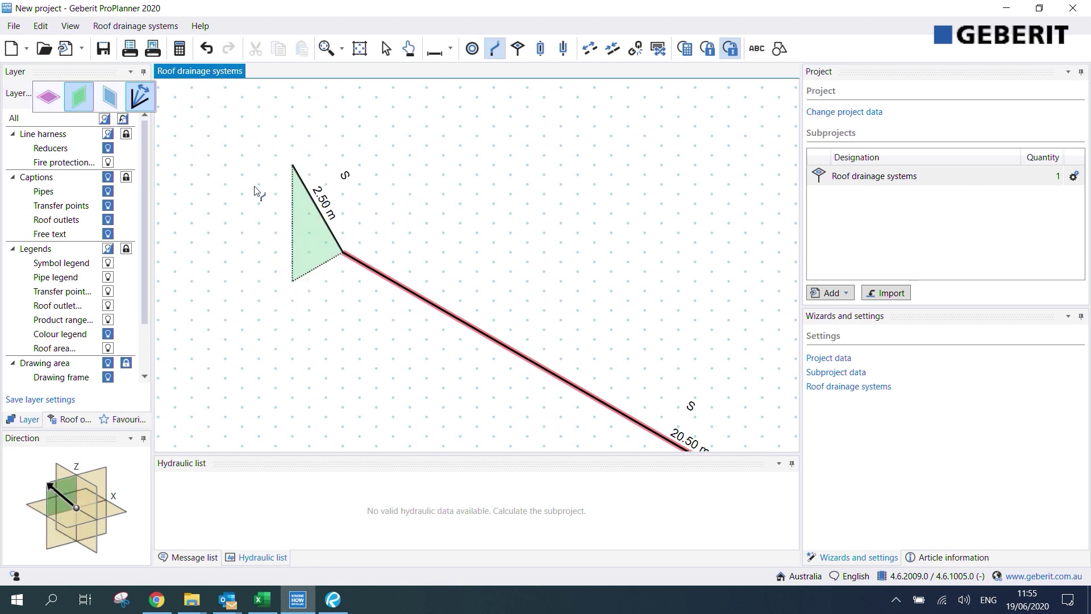
pyautogui.click(110, 99)
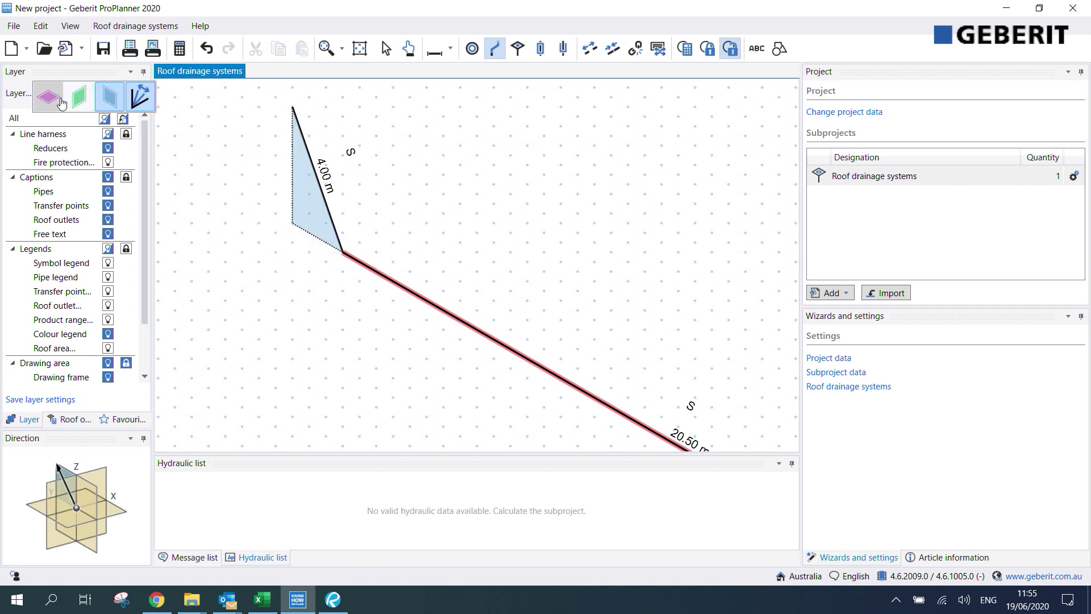
pyautogui.click(48, 97)
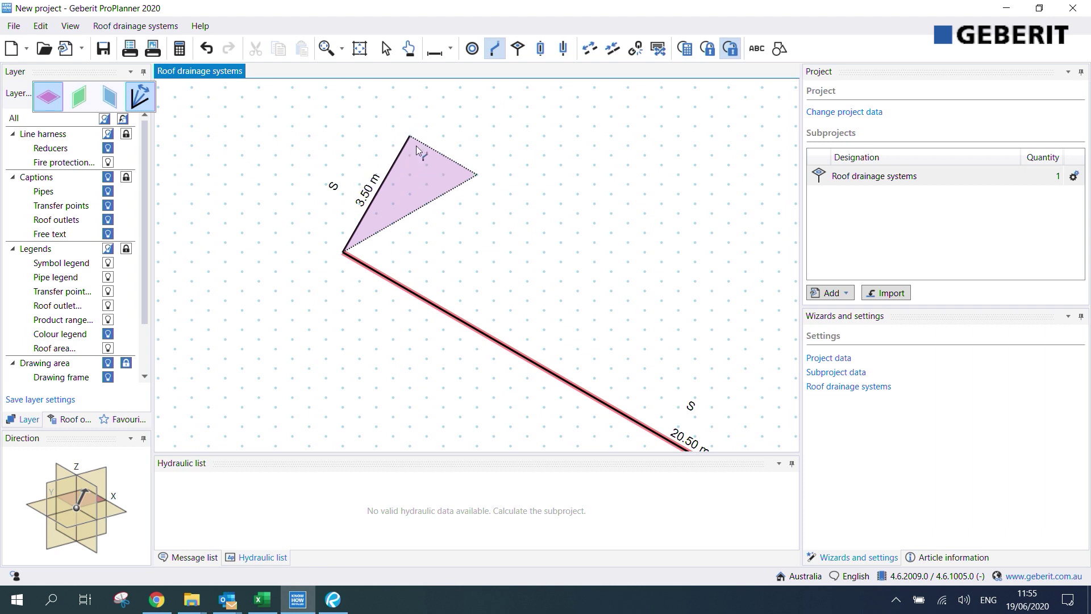
pyautogui.click(410, 138)
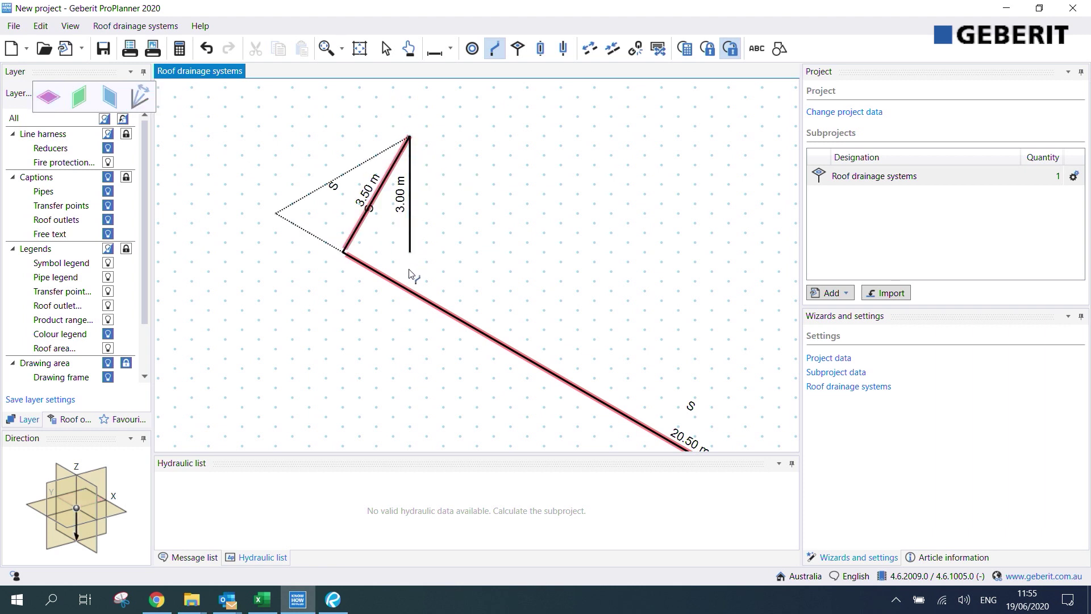
pyautogui.scroll(-3, 407, 307)
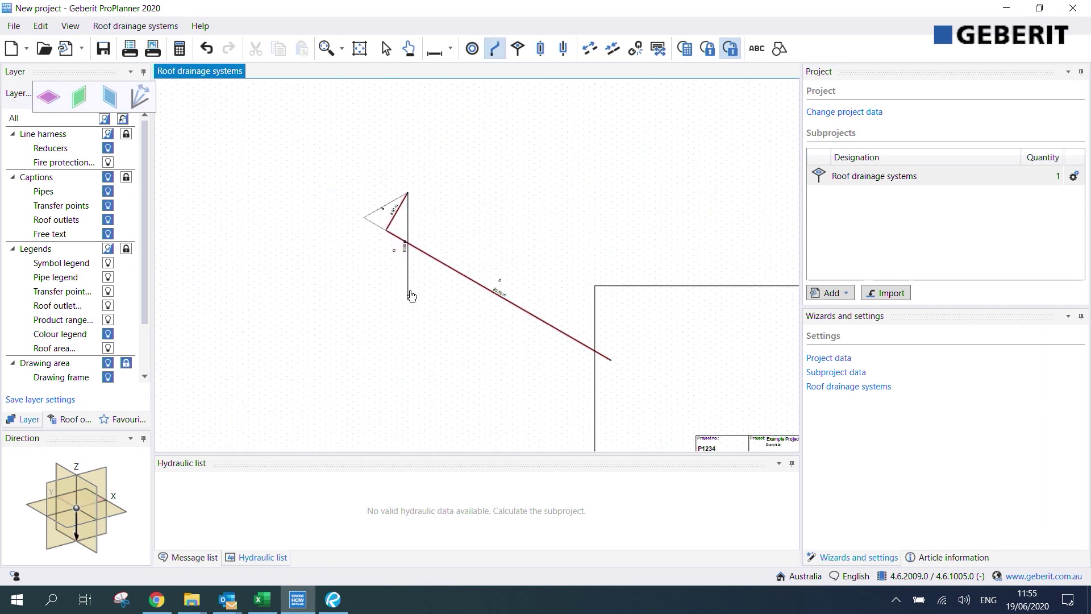
pyautogui.scroll(-1, 408, 301)
pyautogui.click(408, 335)
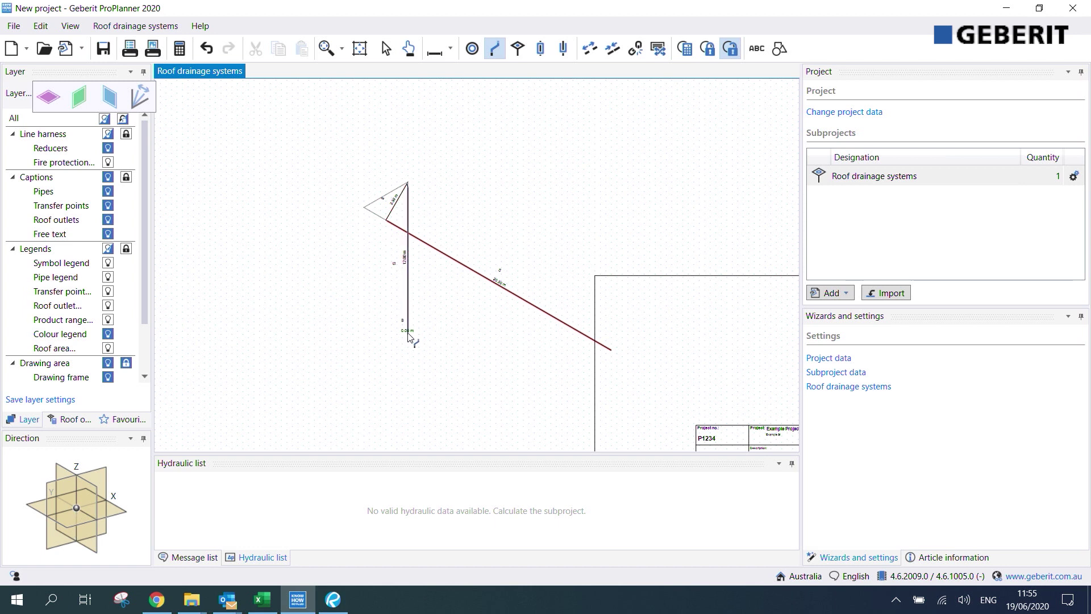
# Step: Place transfer point Stack A at the foot of the 12.00 m downpipe
pyautogui.press('Escape')
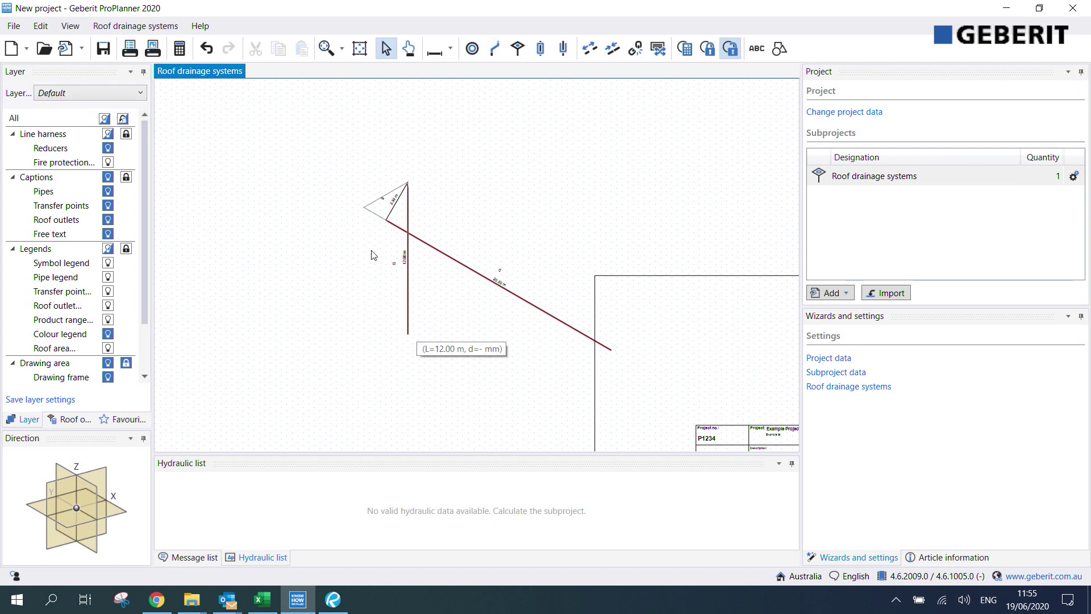
pyautogui.scroll(2, 393, 328)
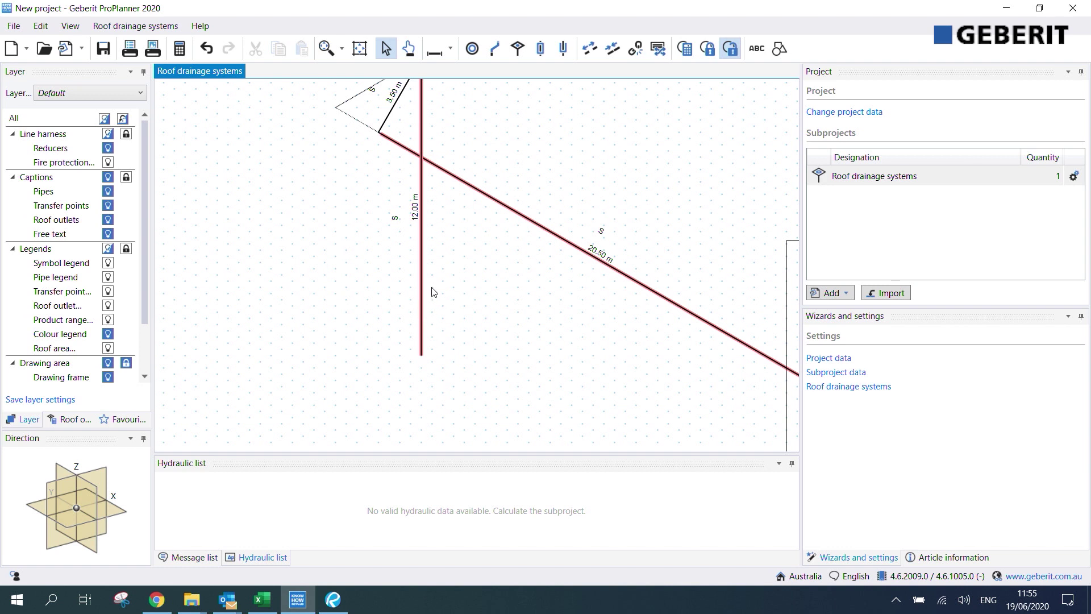
pyautogui.scroll(-1, 432, 255)
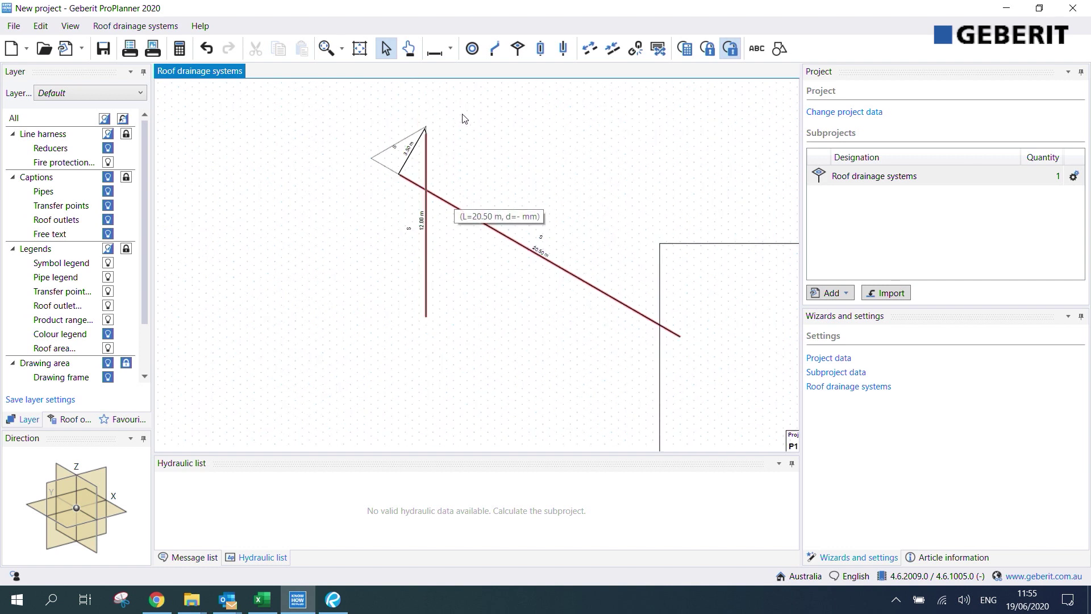
pyautogui.click(472, 49)
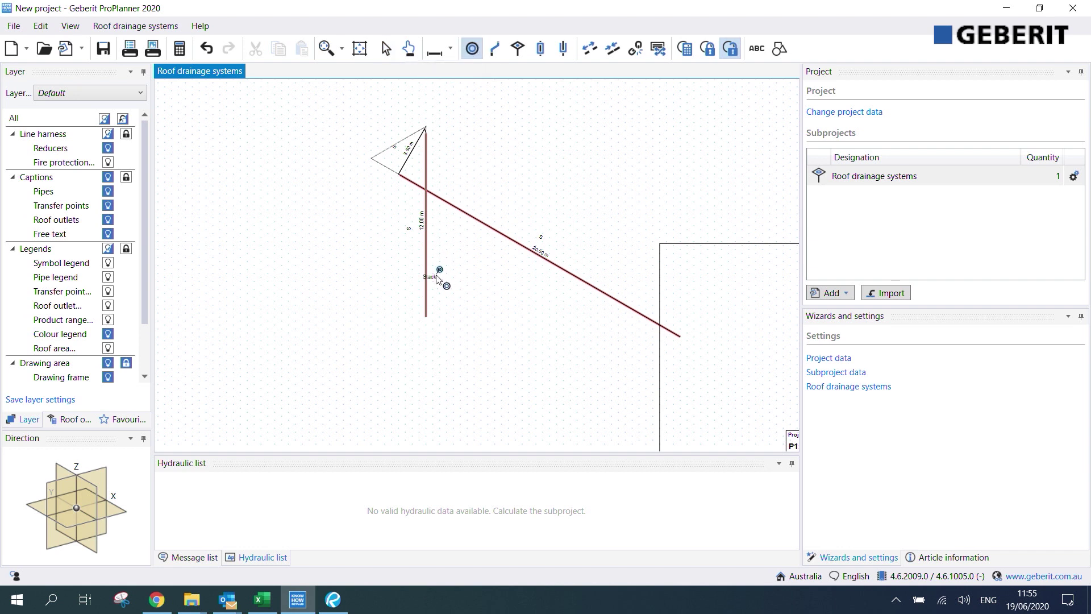
pyautogui.scroll(2, 428, 319)
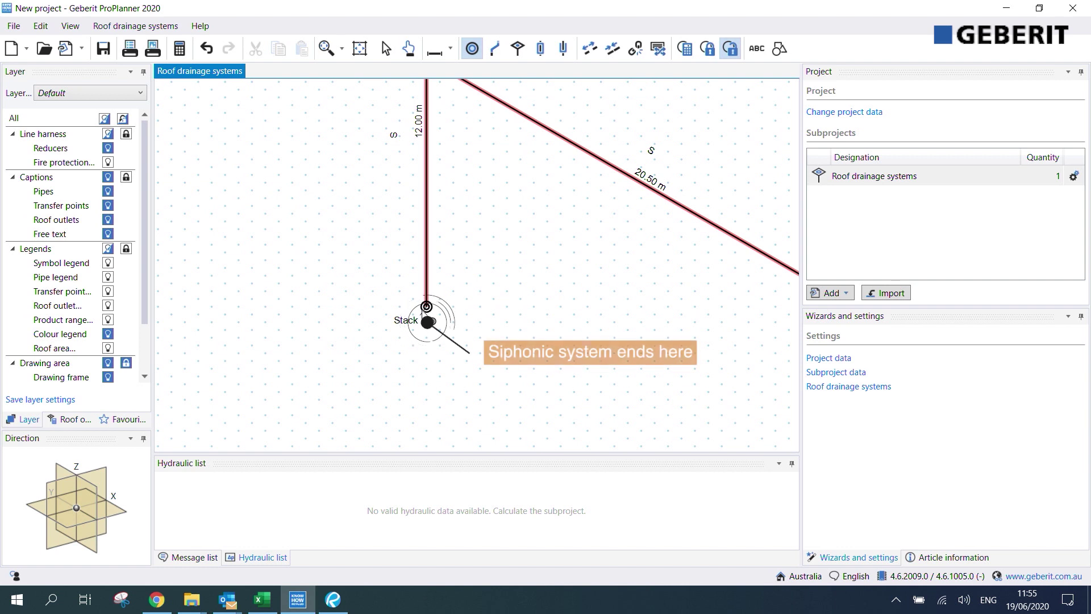
pyautogui.click(428, 322)
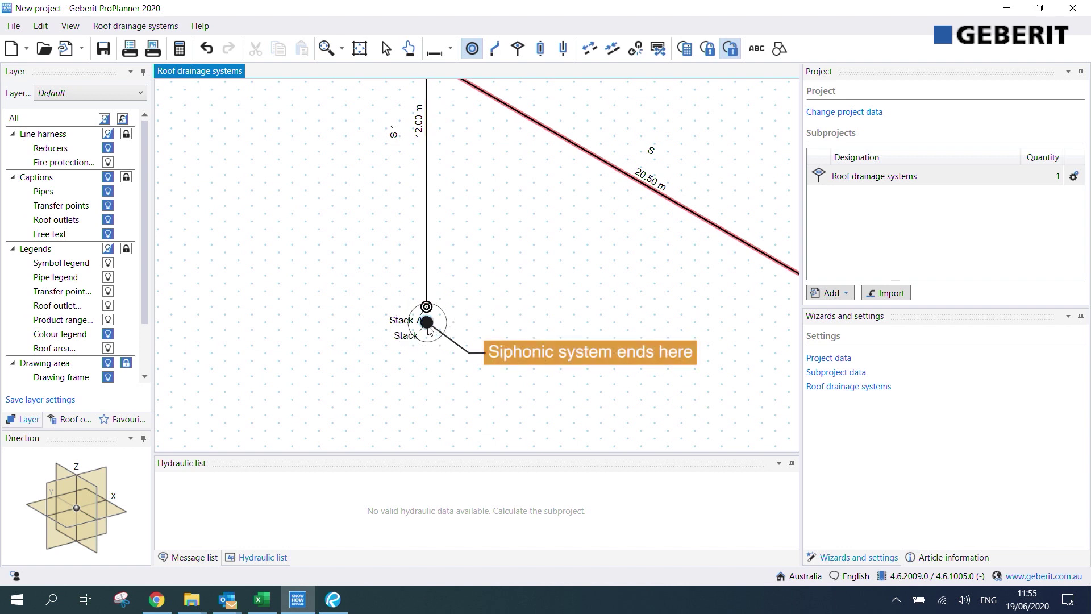
pyautogui.press('Escape')
pyautogui.moveTo(492, 182)
pyautogui.mouseDown(button='middle')
pyautogui.moveTo(451, 207)
pyautogui.moveTo(428, 273)
pyautogui.moveTo(374, 295)
pyautogui.mouseUp(button='middle')
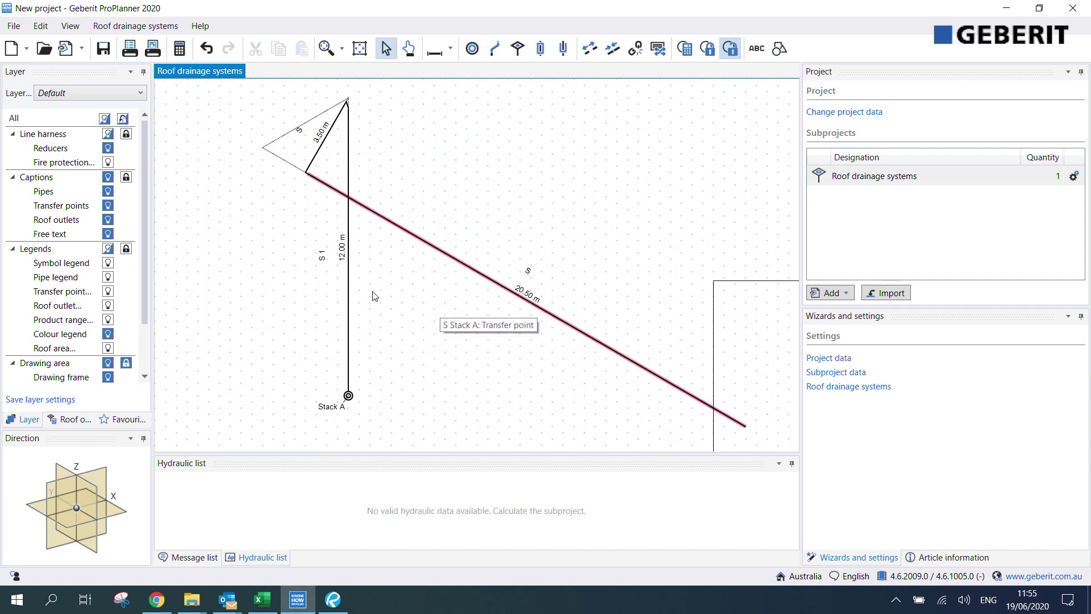
# Step: Draw a 3.00 m branch pipe off the 20.50 m main pipe and select it
pyautogui.scroll(-2, 373, 295)
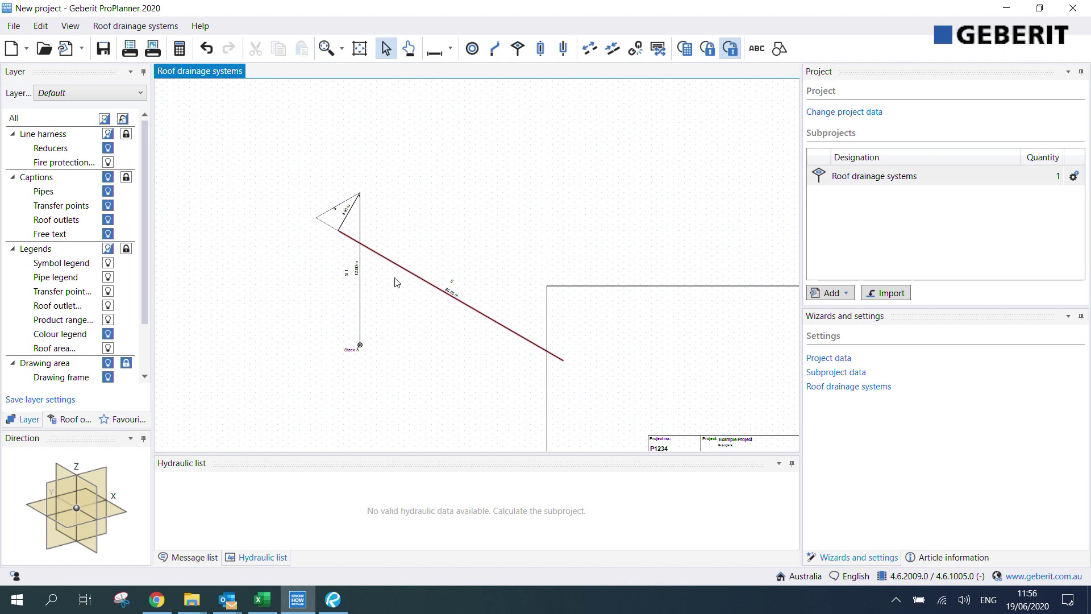
pyautogui.scroll(2, 368, 256)
pyautogui.moveTo(389, 292); pyautogui.dragTo(378, 290, button='middle')
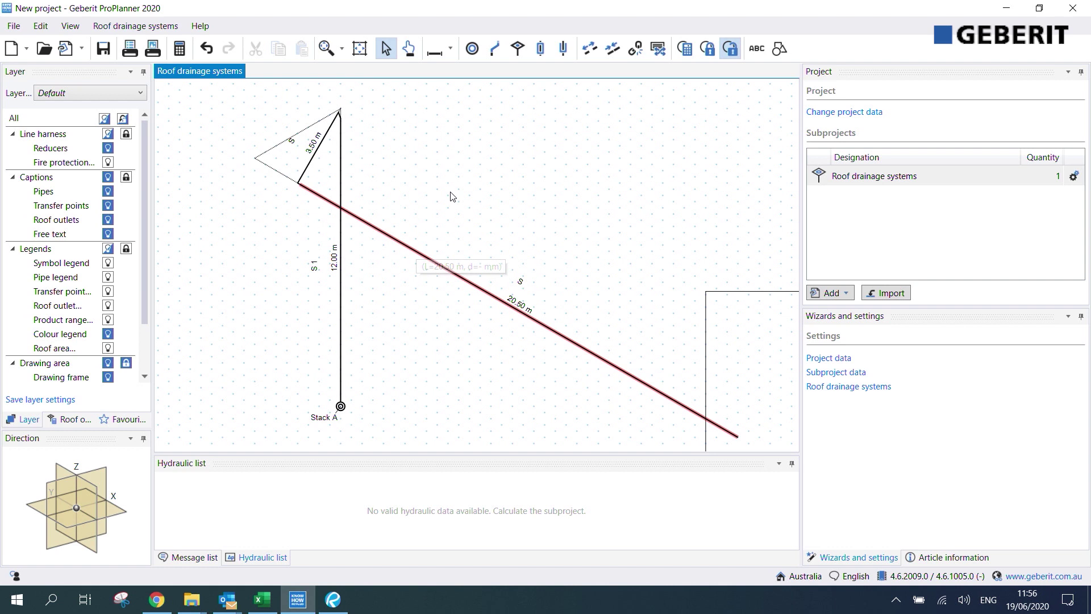
pyautogui.click(495, 48)
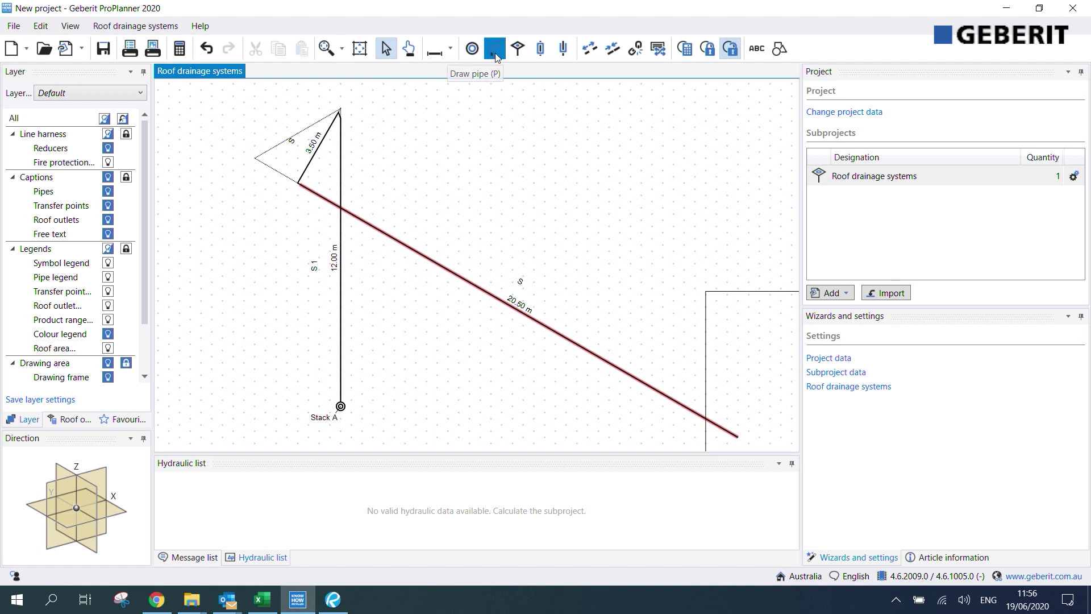
pyautogui.click(395, 239)
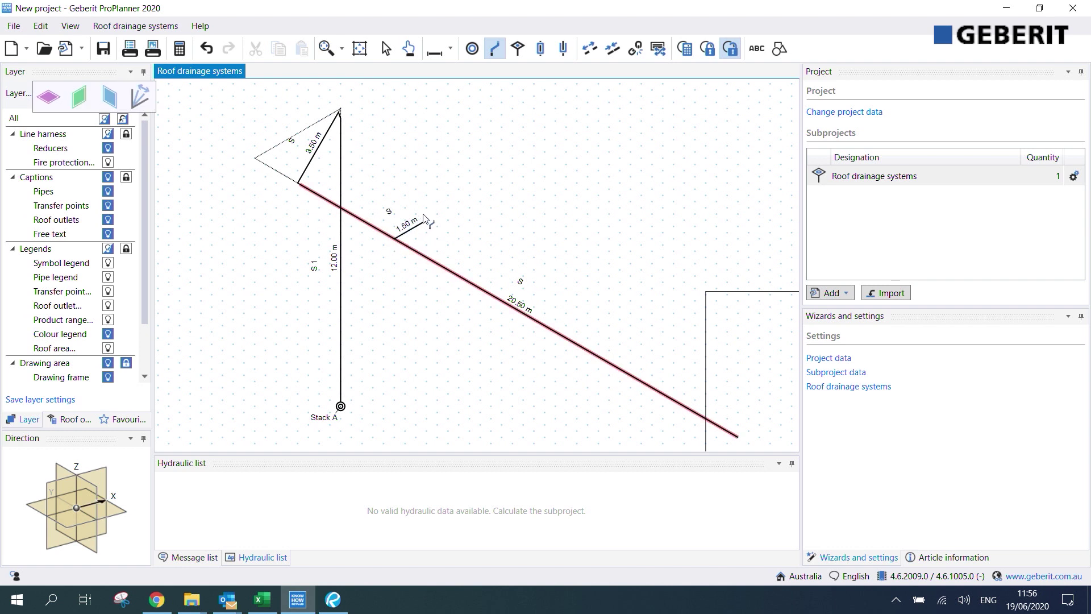
pyautogui.click(453, 201)
pyautogui.press('Escape')
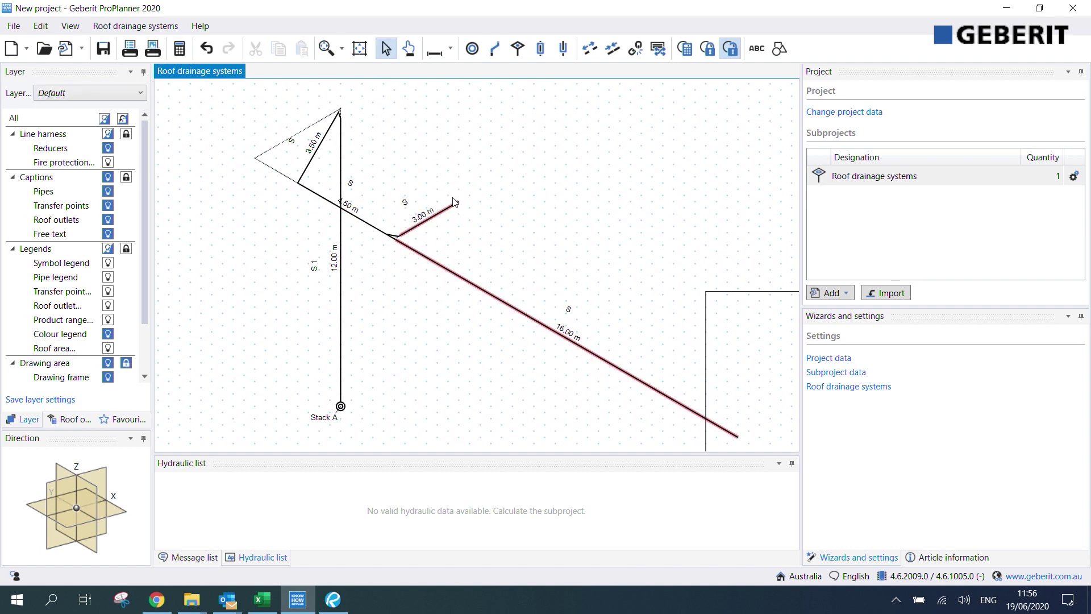
pyautogui.scroll(-1, 444, 225)
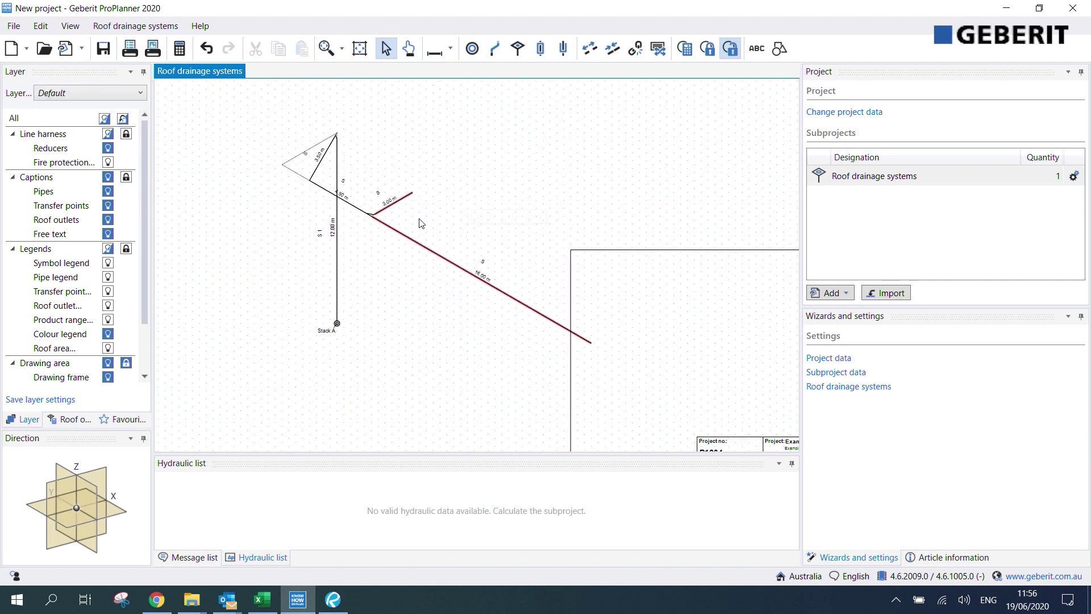
pyautogui.scroll(2, 398, 193)
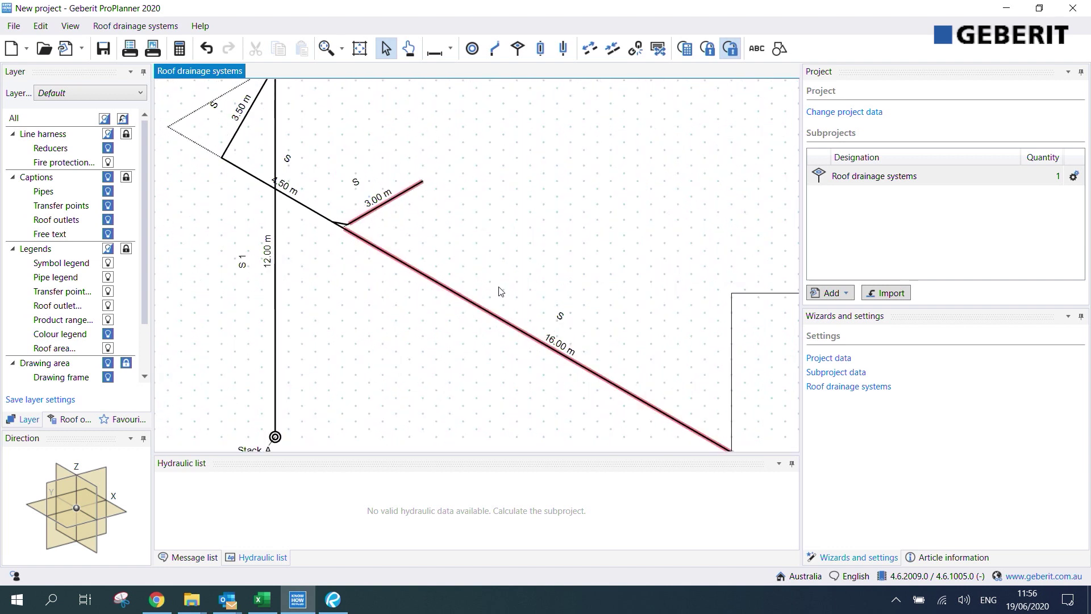
pyautogui.click(396, 199)
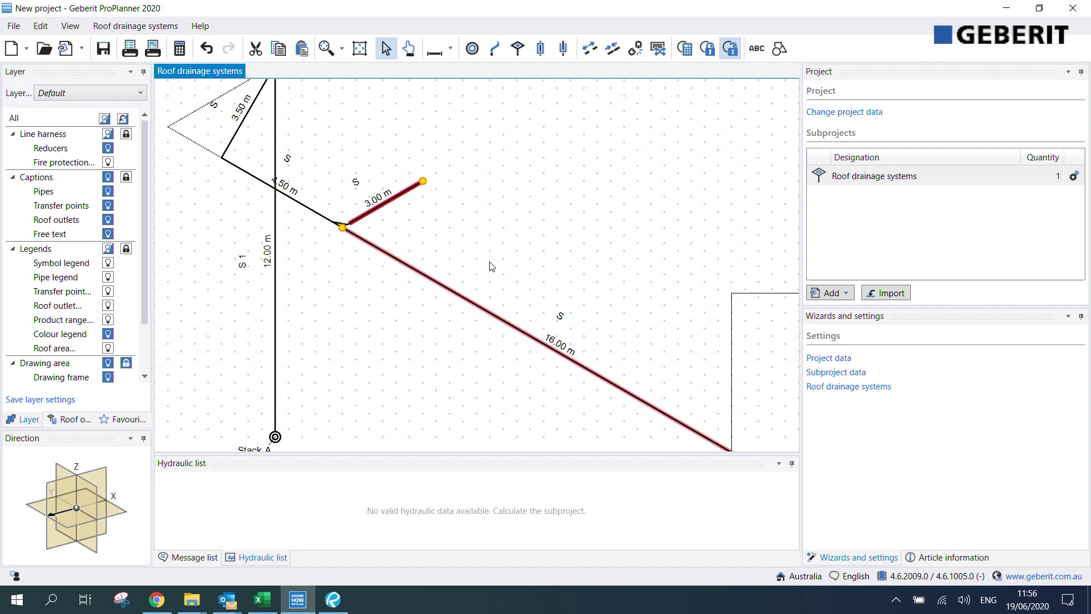
# Step: Paste six copies of the branch along the main pipe, the last at its lengthened lower end
pyautogui.moveTo(510, 254); pyautogui.dragTo(467, 218, button='middle')
pyautogui.hotkey('ctrl', 'v')
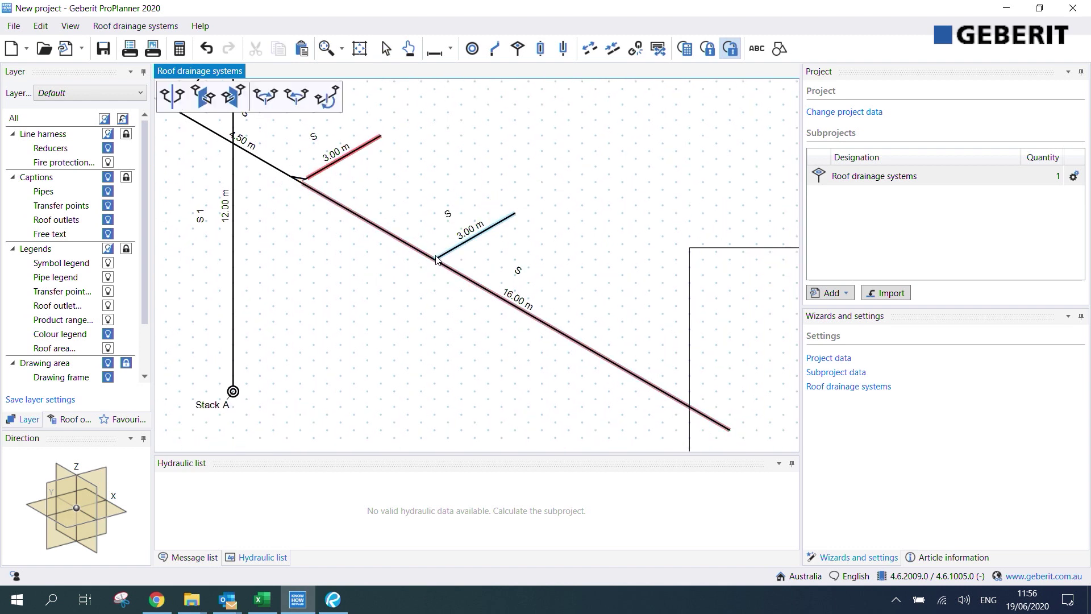
pyautogui.click(437, 261)
pyautogui.scroll(-2, 449, 227)
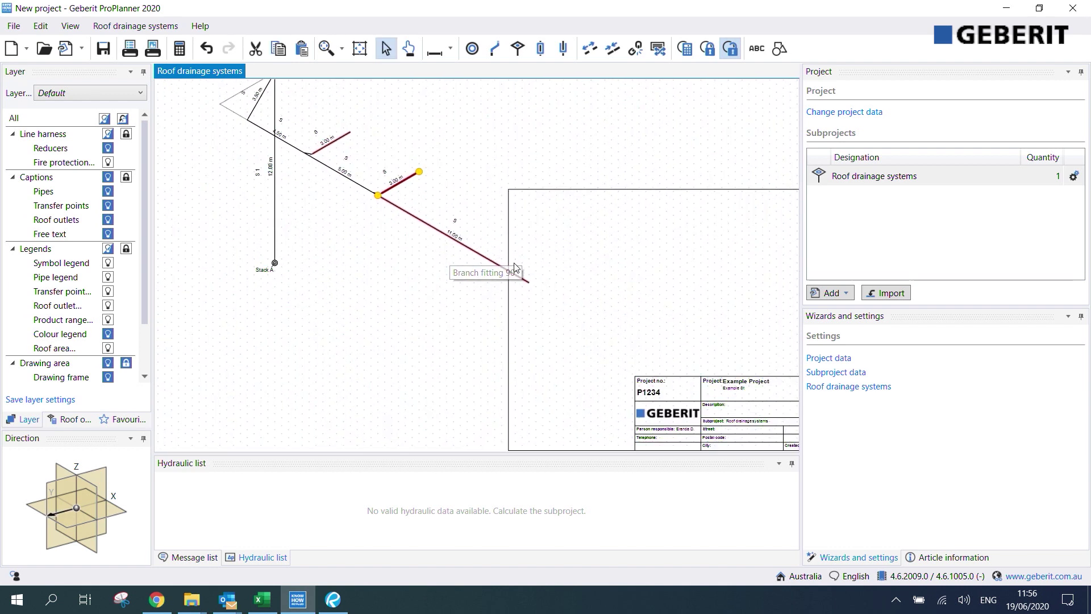
pyautogui.moveTo(529, 283); pyautogui.dragTo(639, 362)
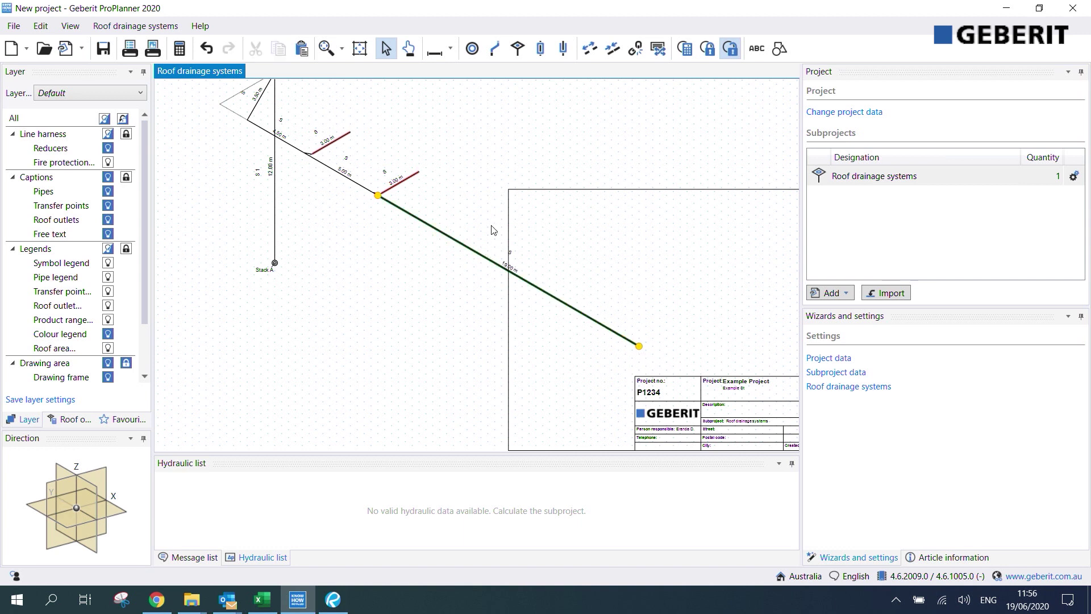
pyautogui.hotkey('ctrl', 'v')
pyautogui.click(448, 238)
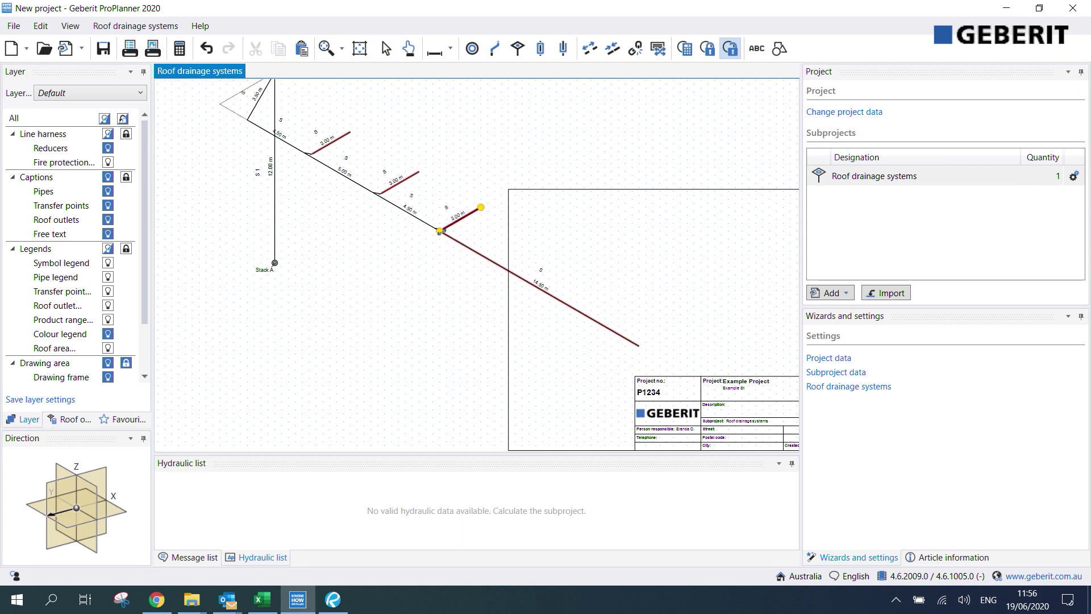
pyautogui.click(496, 262)
pyautogui.hotkey('ctrl', 'v')
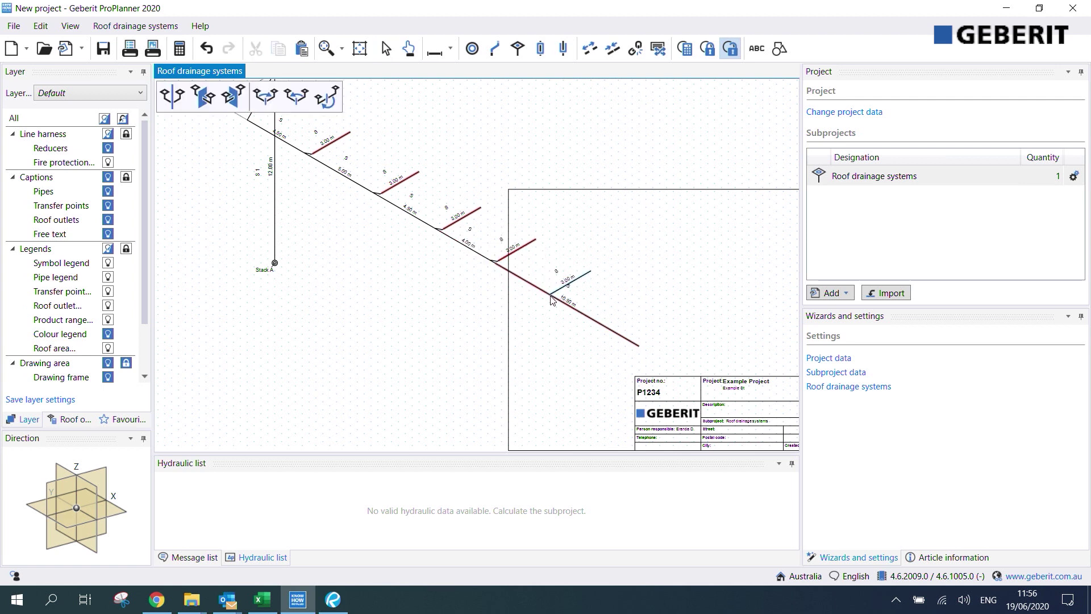
pyautogui.click(551, 292)
pyautogui.hotkey('ctrl', 'v')
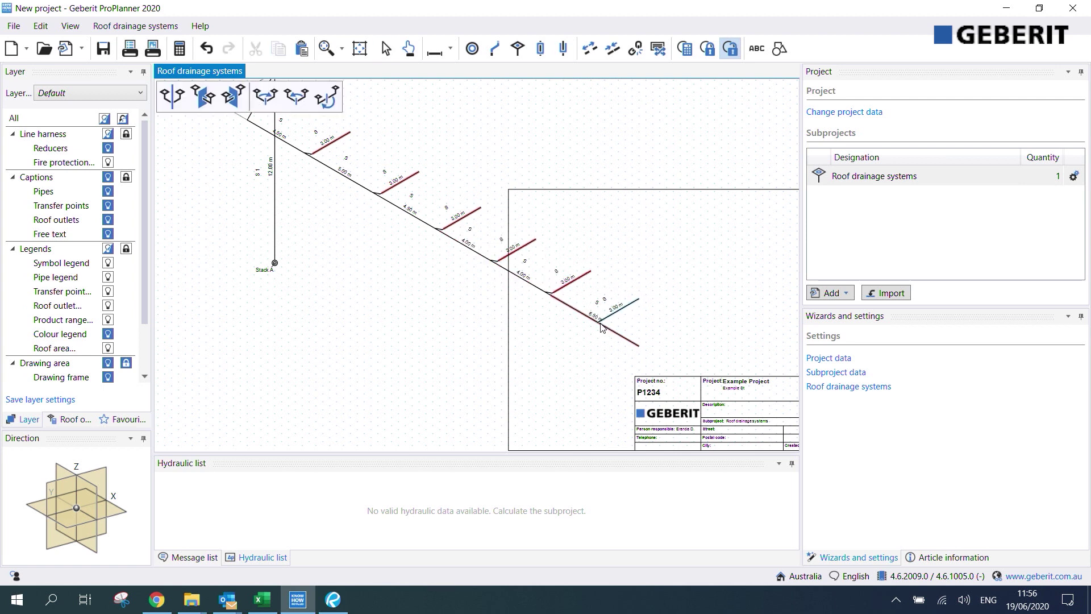
pyautogui.click(599, 322)
pyautogui.hotkey('ctrl', 'v')
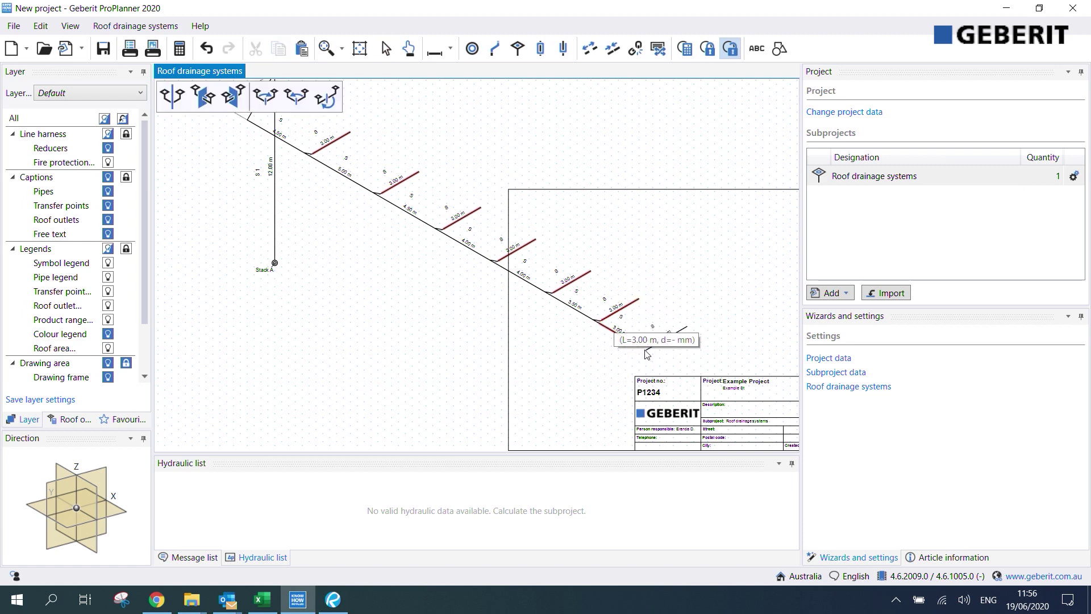
pyautogui.click(637, 345)
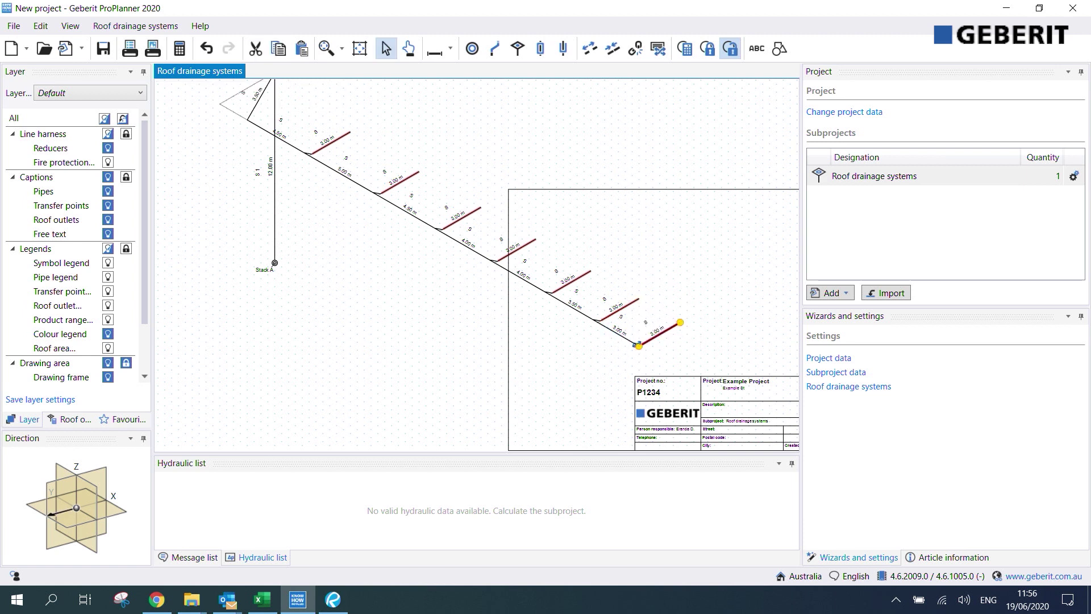
pyautogui.scroll(-2, 348, 199)
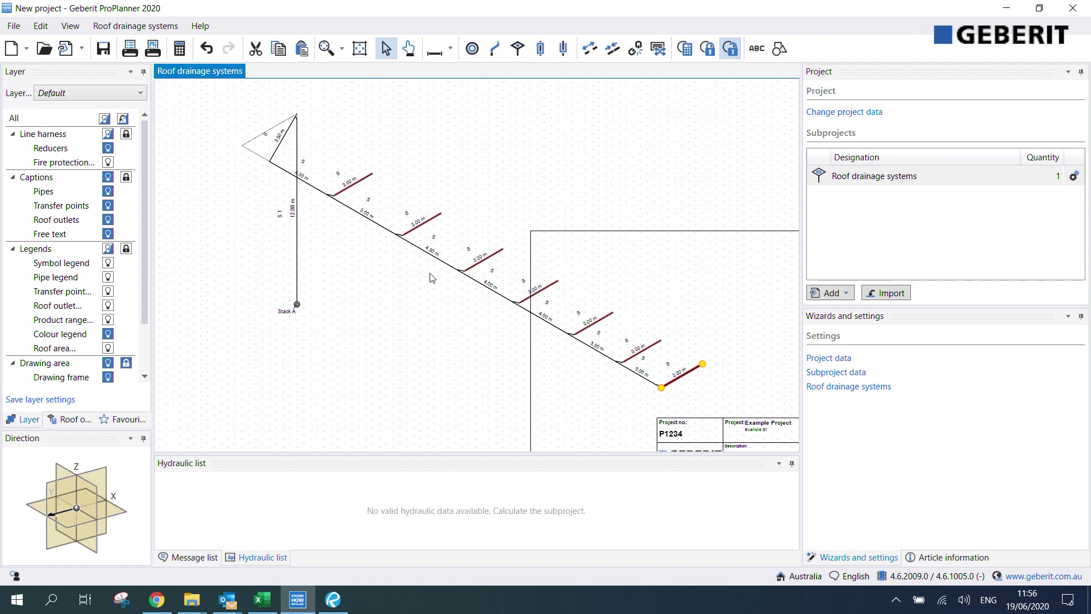
pyautogui.scroll(2, 449, 279)
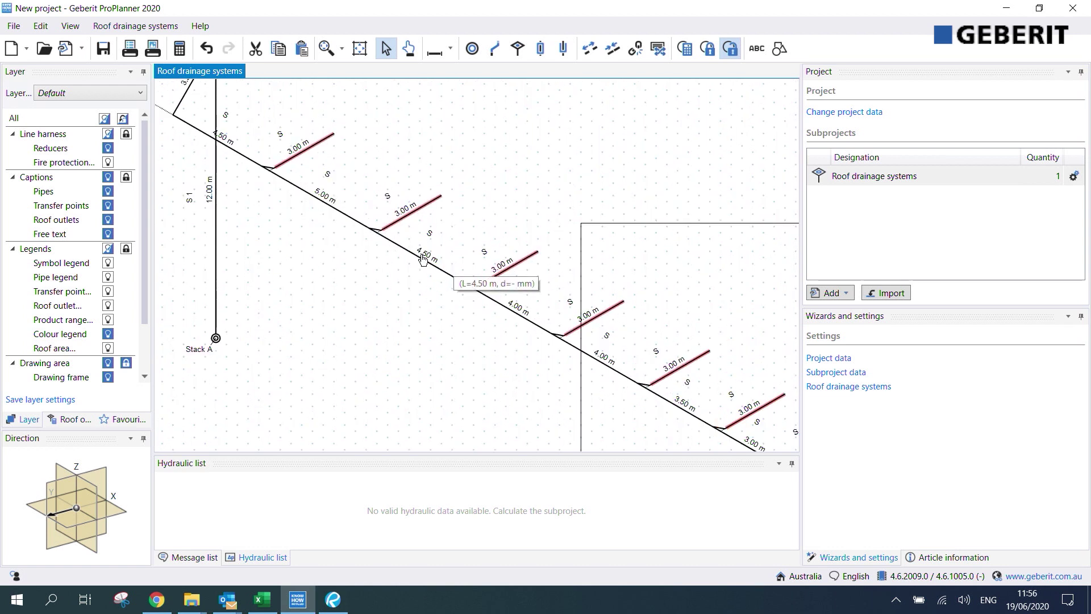
pyautogui.scroll(-2, 319, 209)
pyautogui.scroll(2, 317, 209)
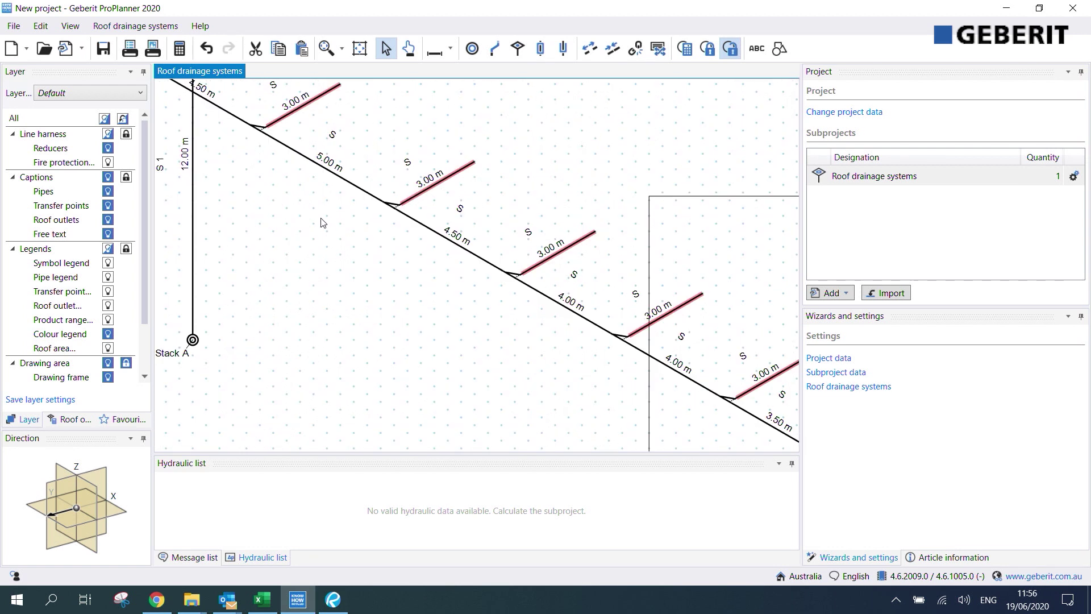
pyautogui.scroll(-2, 327, 225)
pyautogui.scroll(2, 379, 274)
pyautogui.scroll(-2, 354, 230)
pyautogui.scroll(3, 352, 226)
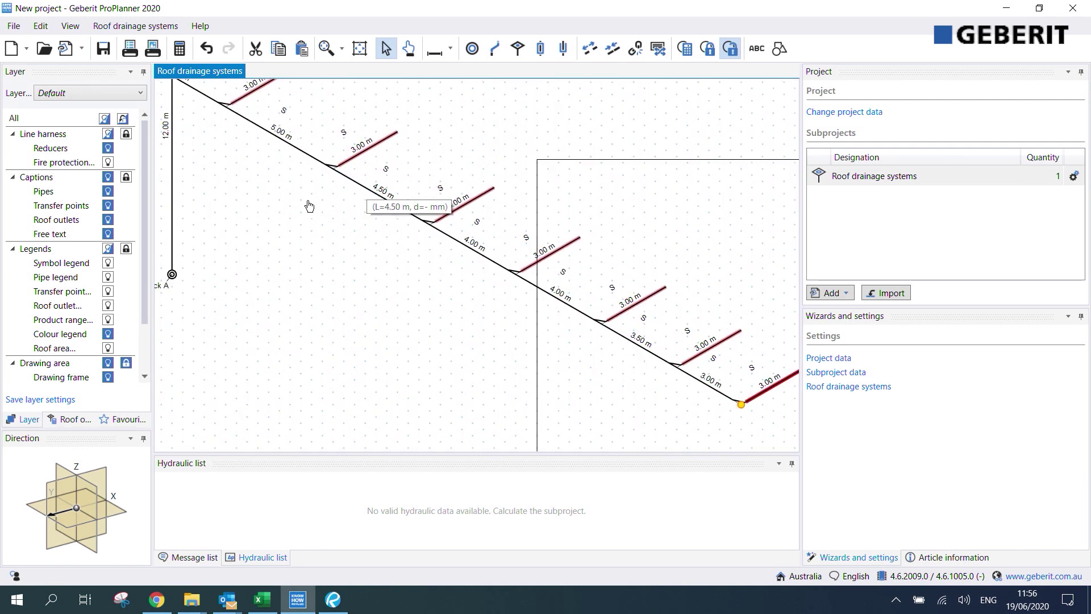
pyautogui.scroll(-2, 309, 205)
pyautogui.scroll(2, 302, 226)
pyautogui.scroll(2, 318, 233)
pyautogui.scroll(-2, 343, 251)
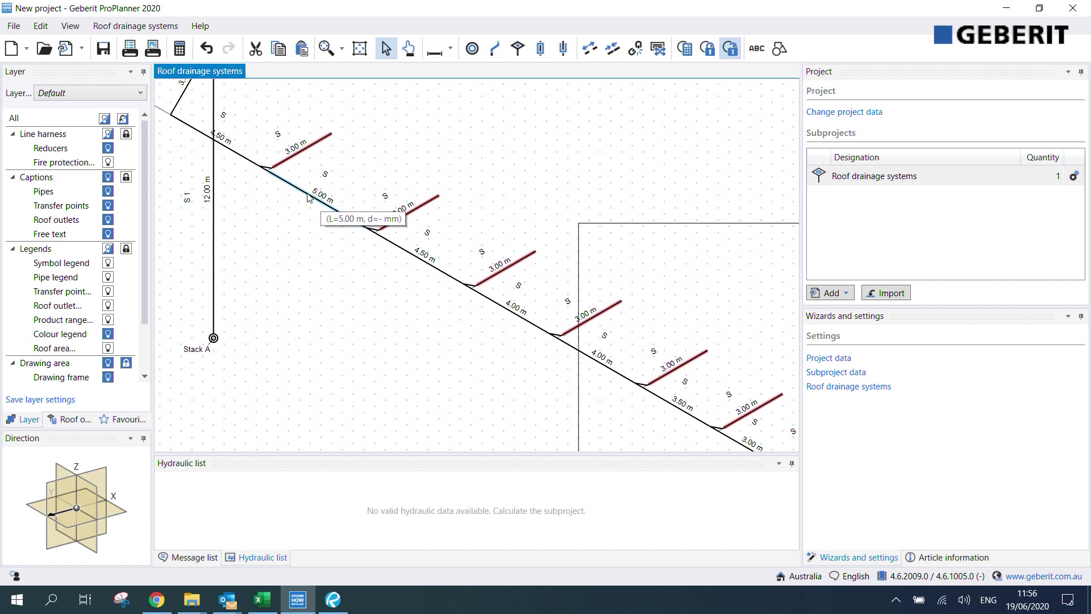
pyautogui.scroll(-1, 313, 209)
pyautogui.scroll(2, 312, 209)
pyautogui.scroll(1, 398, 284)
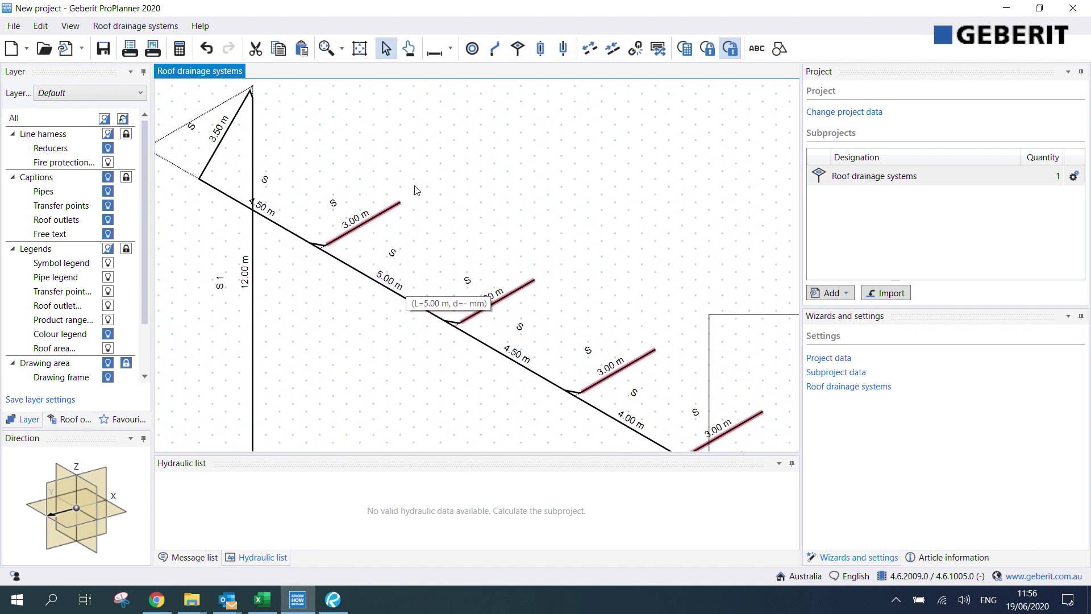
pyautogui.scroll(1, 366, 128)
pyautogui.scroll(-1, 398, 120)
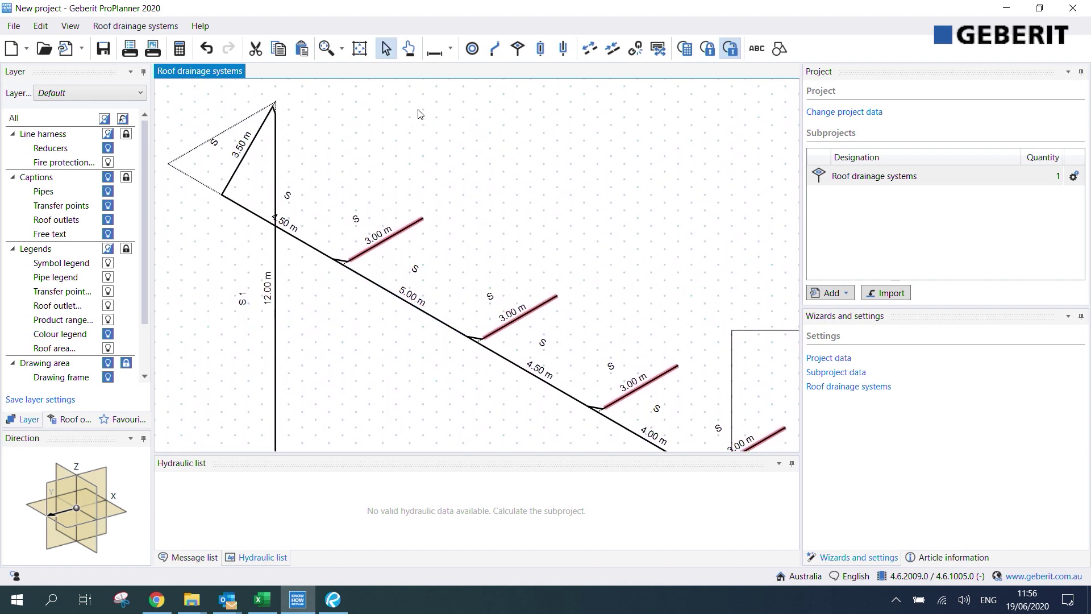
# Step: Draw a 1.50 m vertical pipe at the top branch's end and copy it
pyautogui.click(495, 49)
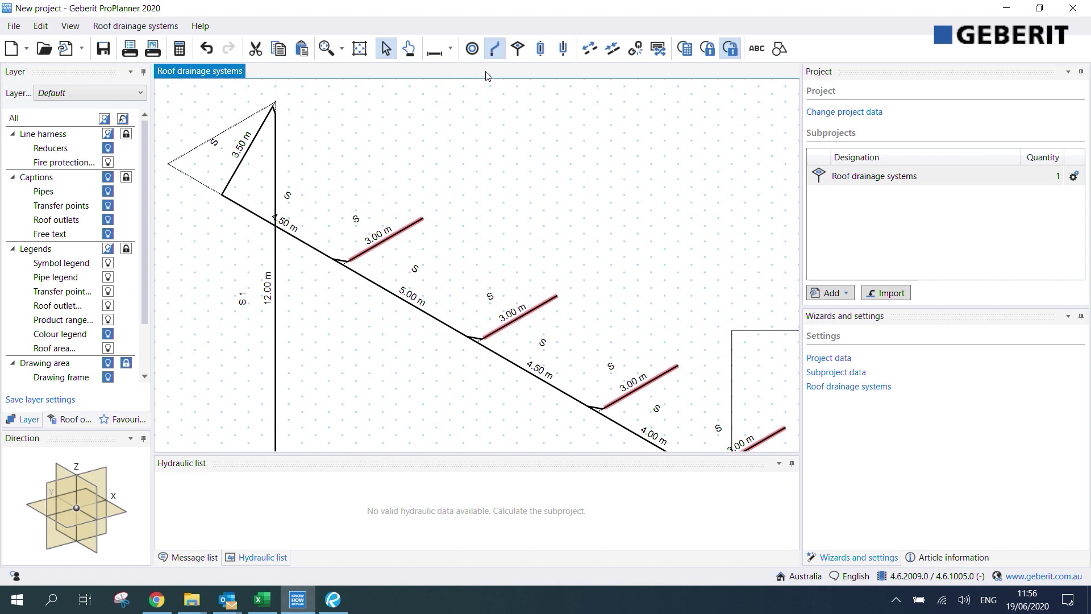
pyautogui.click(422, 220)
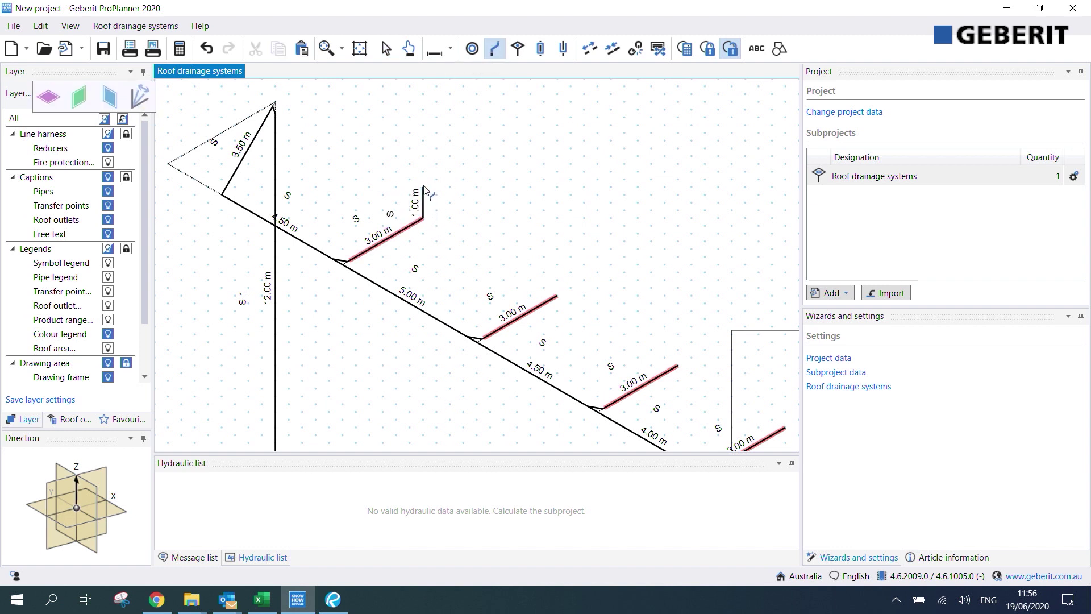
pyautogui.click(423, 182)
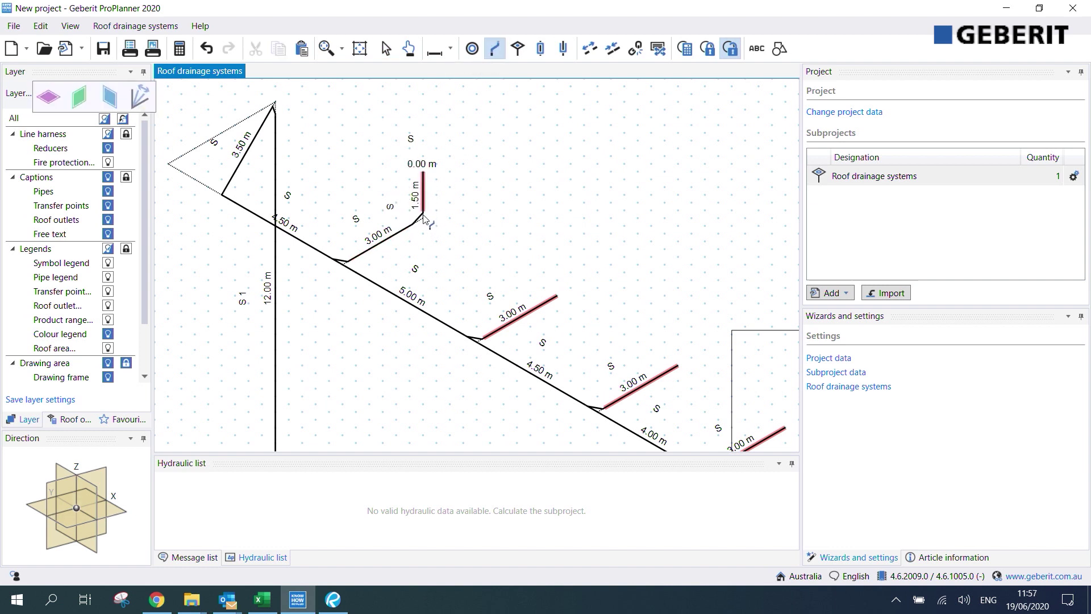
pyautogui.press('Escape')
pyautogui.moveTo(411, 199); pyautogui.dragTo(454, 193)
pyautogui.click(425, 185)
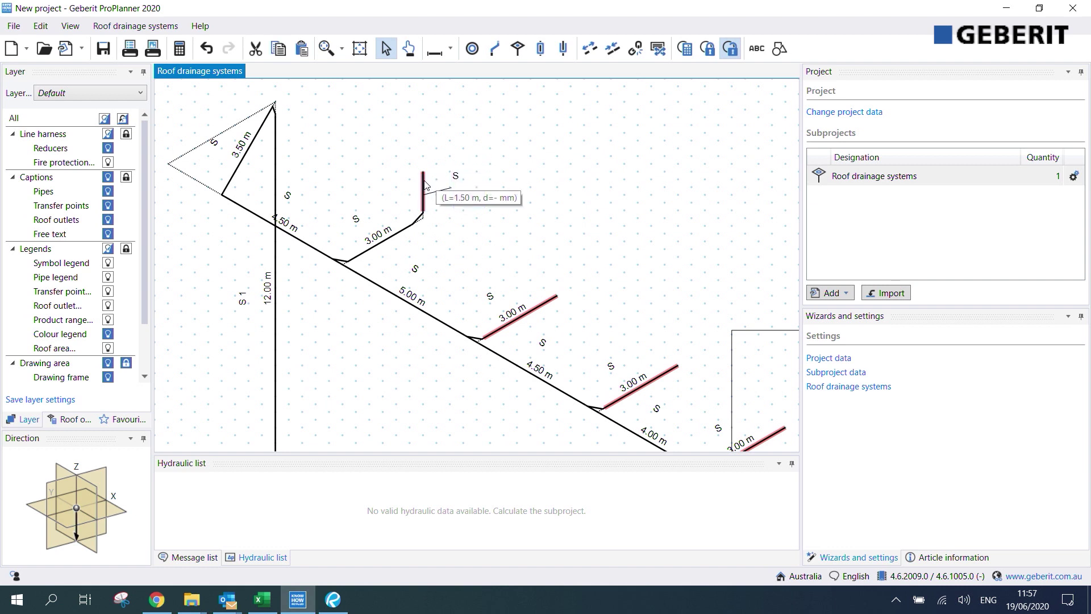
pyautogui.hotkey('ctrl', 'c')
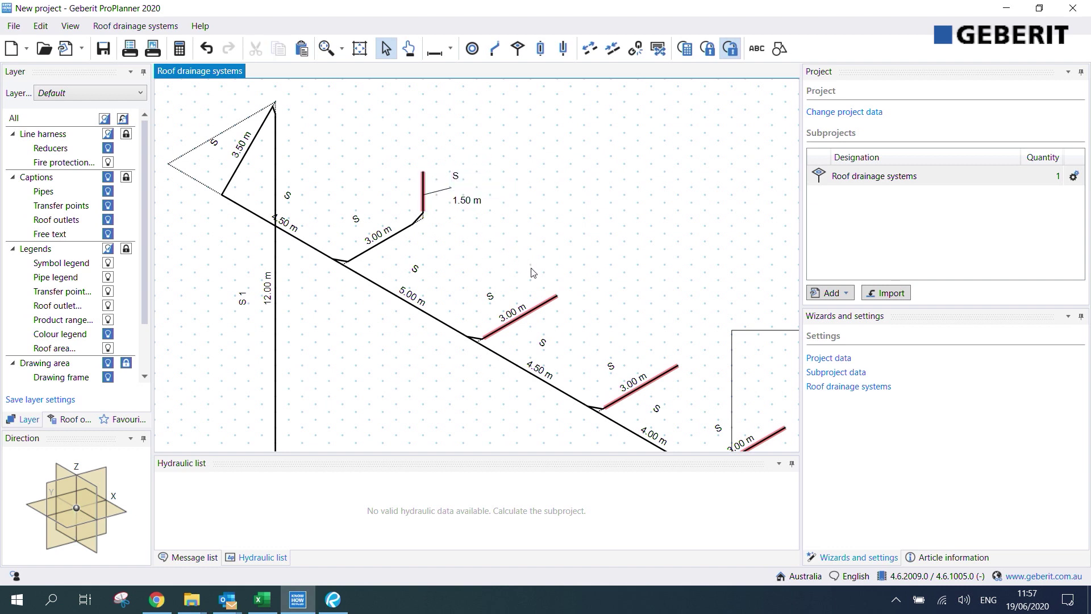
# Step: Paste 1.50 m vertical pipe copies onto the next lower branch ends
pyautogui.hotkey('ctrl', 'v')
pyautogui.click(555, 297)
pyautogui.scroll(-3, 588, 307)
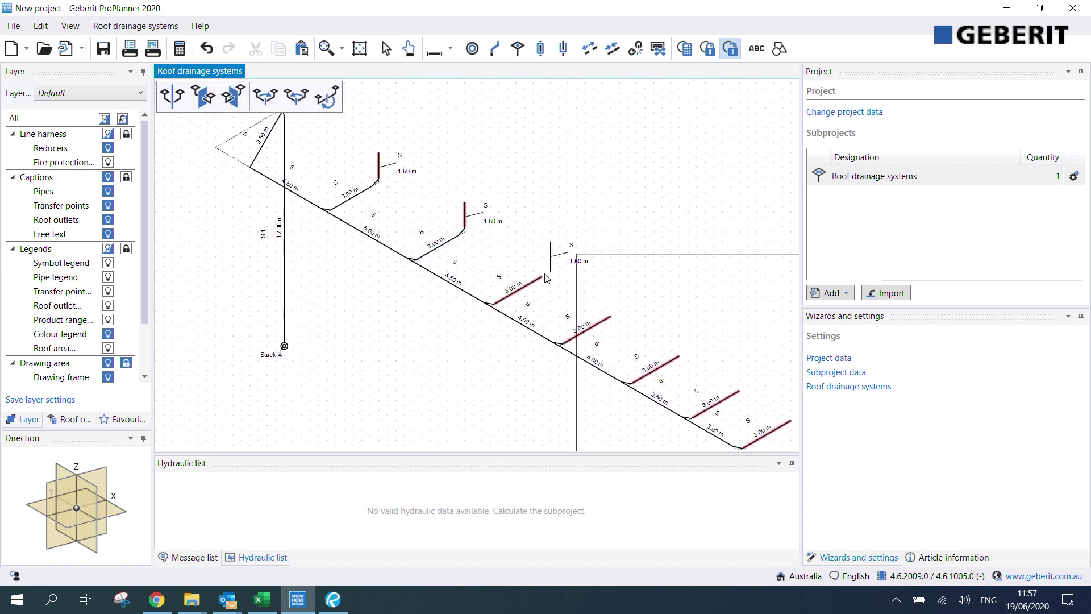
pyautogui.click(544, 280)
pyautogui.hotkey('ctrl', 'v')
pyautogui.click(616, 320)
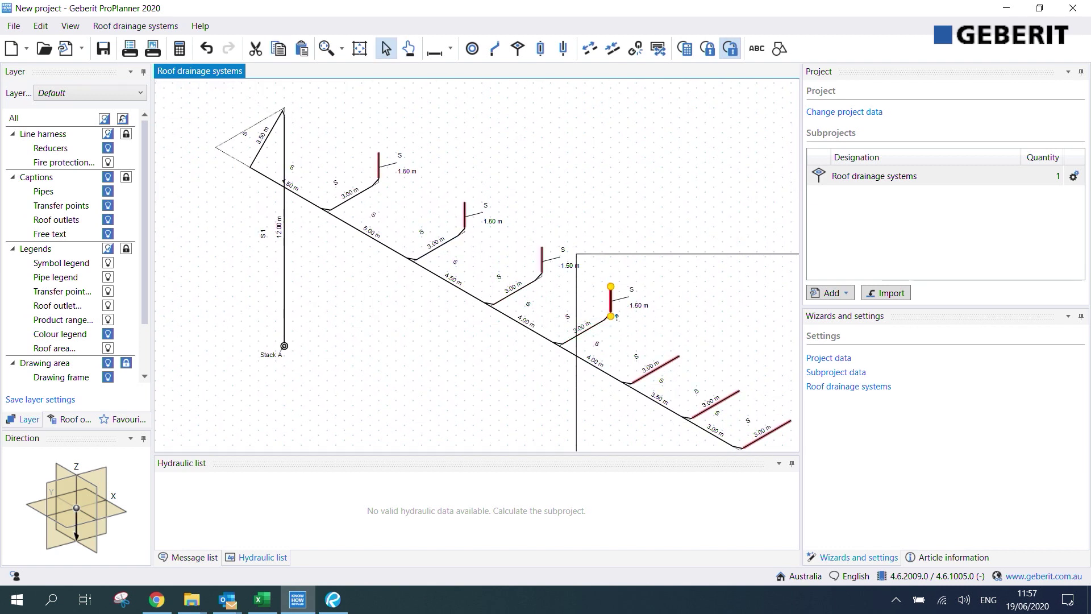
pyautogui.press('Escape')
pyautogui.moveTo(652, 334)
pyautogui.mouseDown(button='middle')
pyautogui.moveTo(550, 236)
pyautogui.moveTo(553, 252)
pyautogui.mouseUp(button='middle')
# Step: Paste the remaining 1.50 m vertical pipes onto the last branch ends
pyautogui.hotkey('ctrl', 'v')
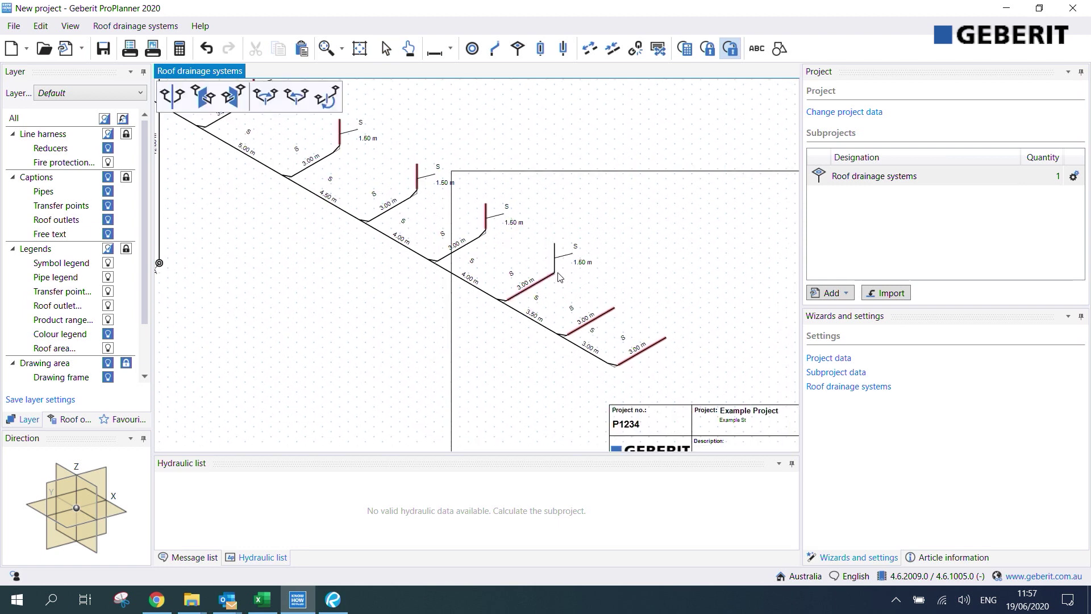
pyautogui.click(554, 271)
pyautogui.hotkey('ctrl', 'v')
pyautogui.click(617, 308)
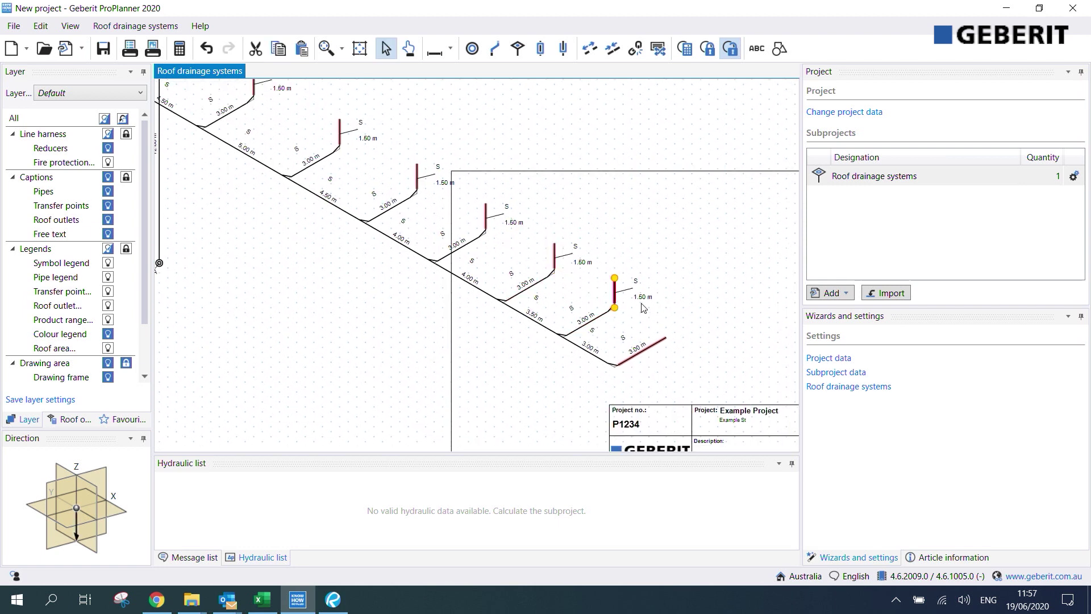
pyautogui.hotkey('ctrl', 'v')
pyautogui.click(667, 341)
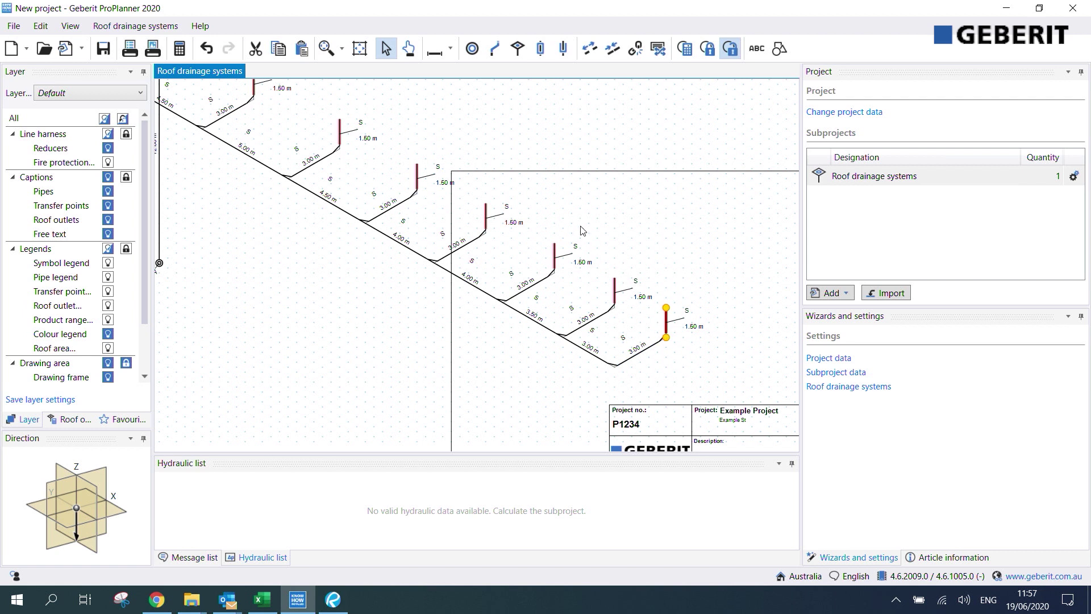
pyautogui.press('Escape')
pyautogui.moveTo(422, 137); pyautogui.dragTo(538, 242, button='middle')
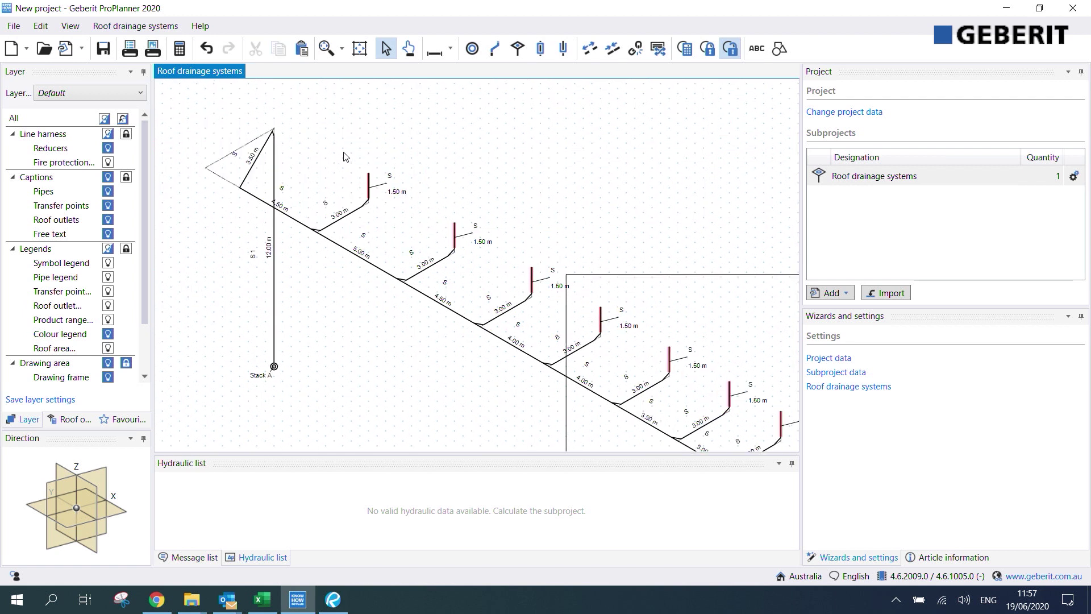
pyautogui.moveTo(354, 155); pyautogui.dragTo(369, 151, button='middle')
# Step: Put 12 L/s roof outlets on top of the first three vertical pipes
pyautogui.scroll(4, 378, 151)
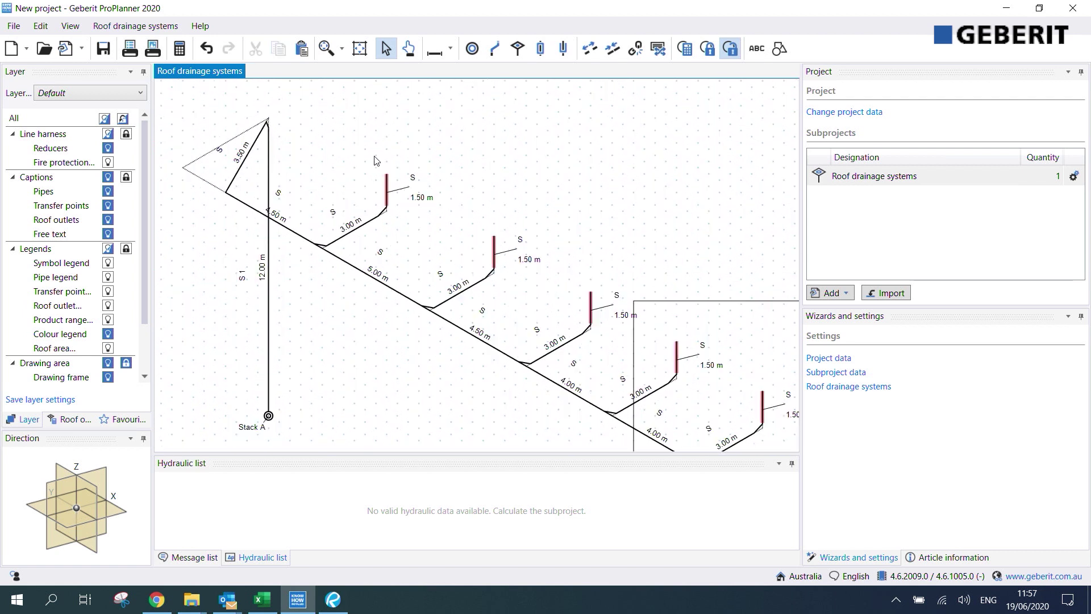
pyautogui.click(519, 56)
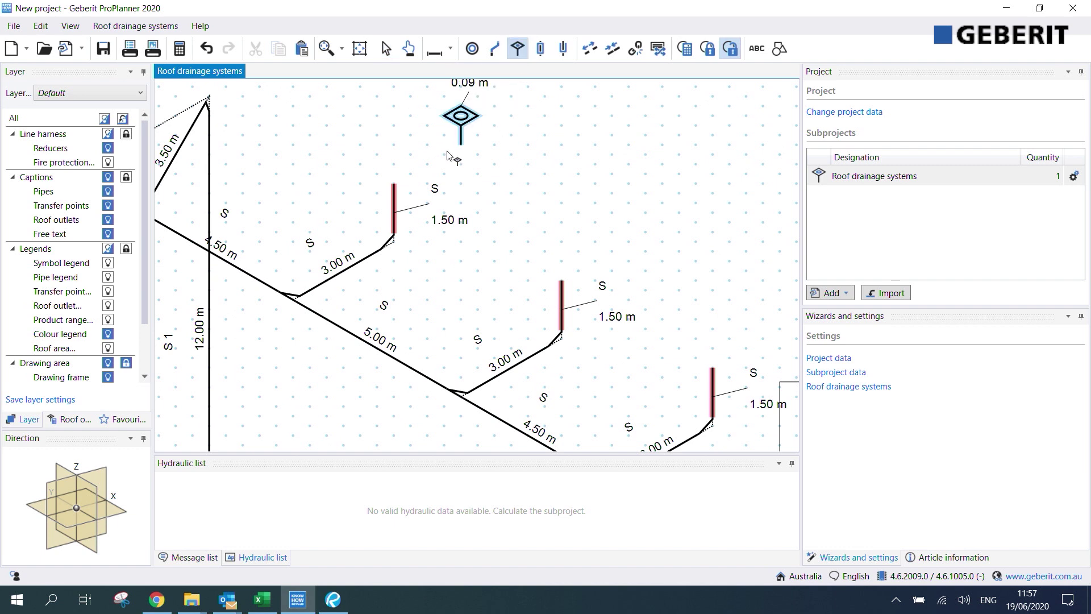
pyautogui.click(394, 183)
pyautogui.scroll(-4, 409, 152)
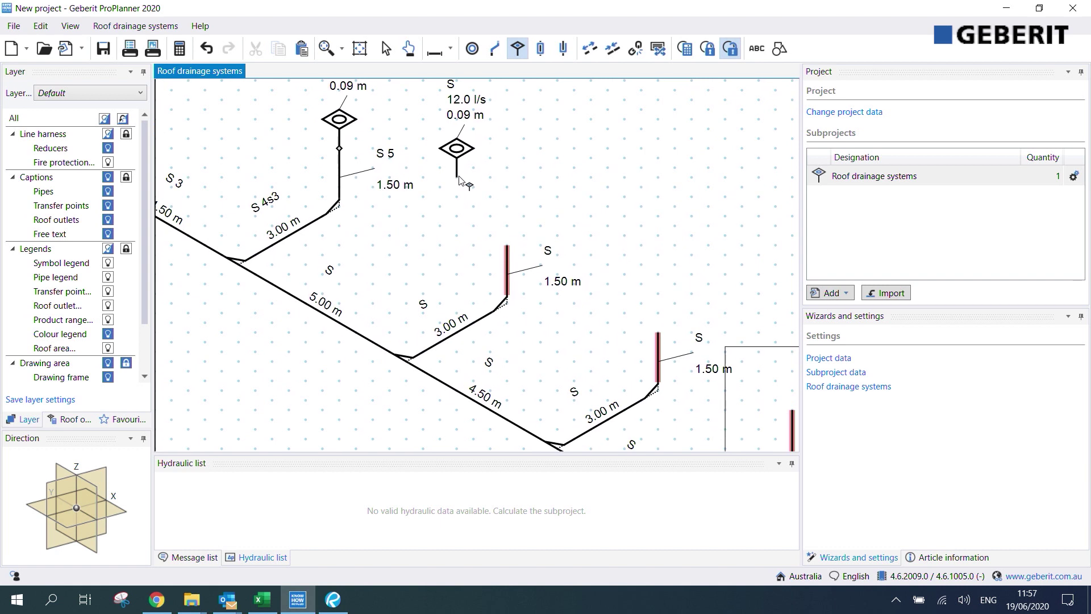
pyautogui.click(489, 218)
pyautogui.click(566, 263)
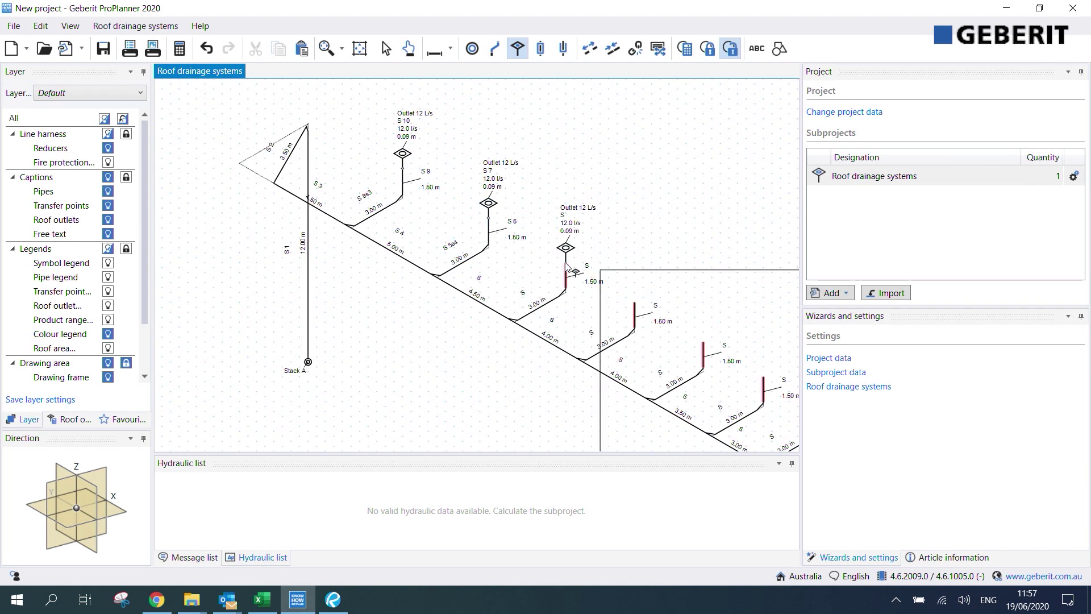
# Step: Put 12 L/s roof outlets on the remaining three vertical pipes
pyautogui.scroll(-3, 562, 239)
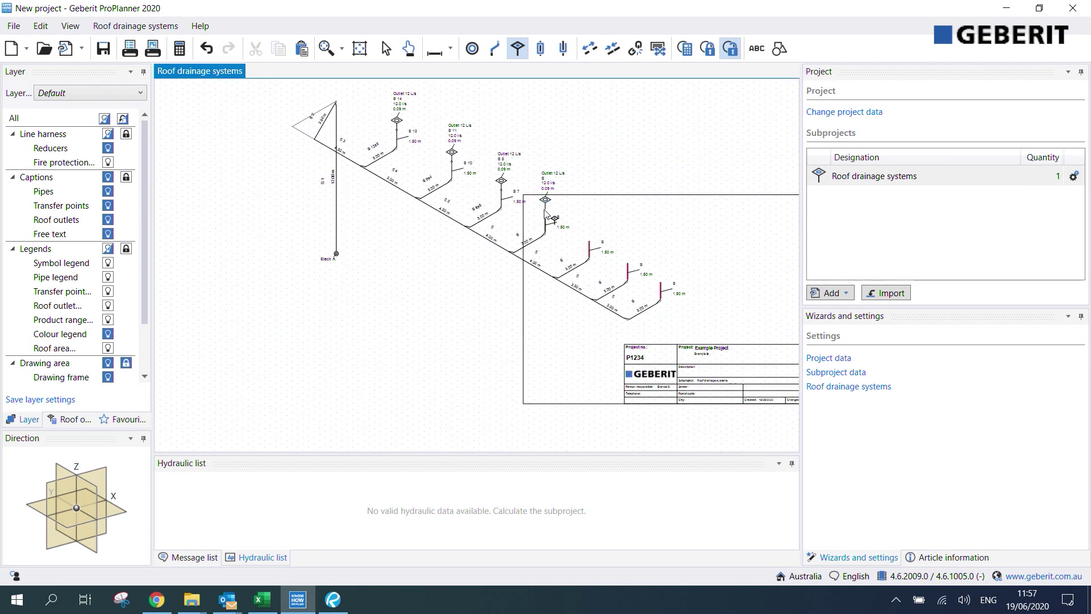
pyautogui.scroll(2, 591, 244)
pyautogui.scroll(4, 591, 245)
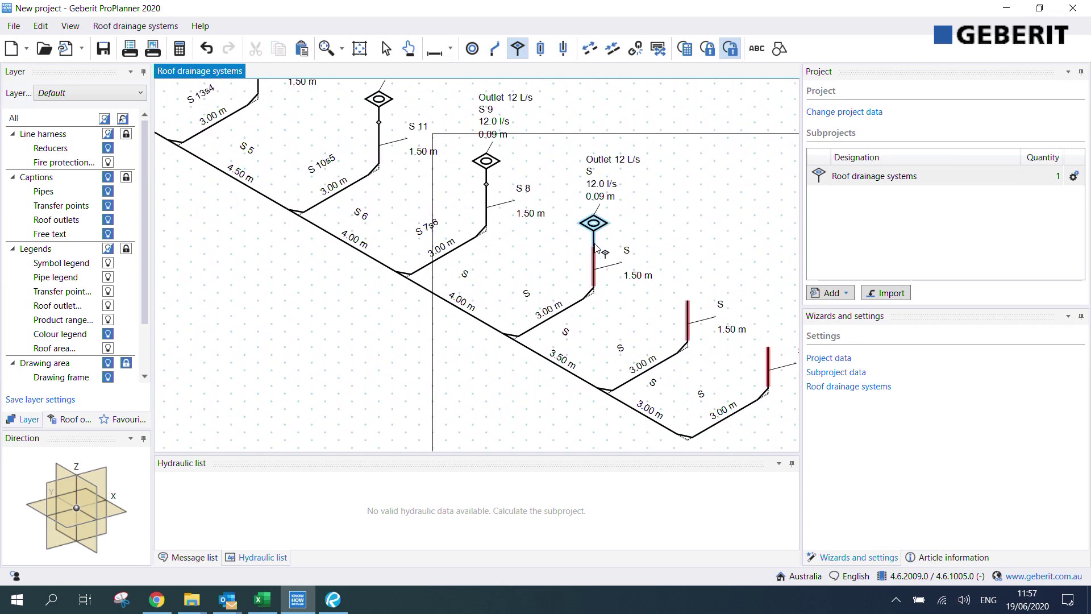
pyautogui.click(593, 248)
pyautogui.click(687, 302)
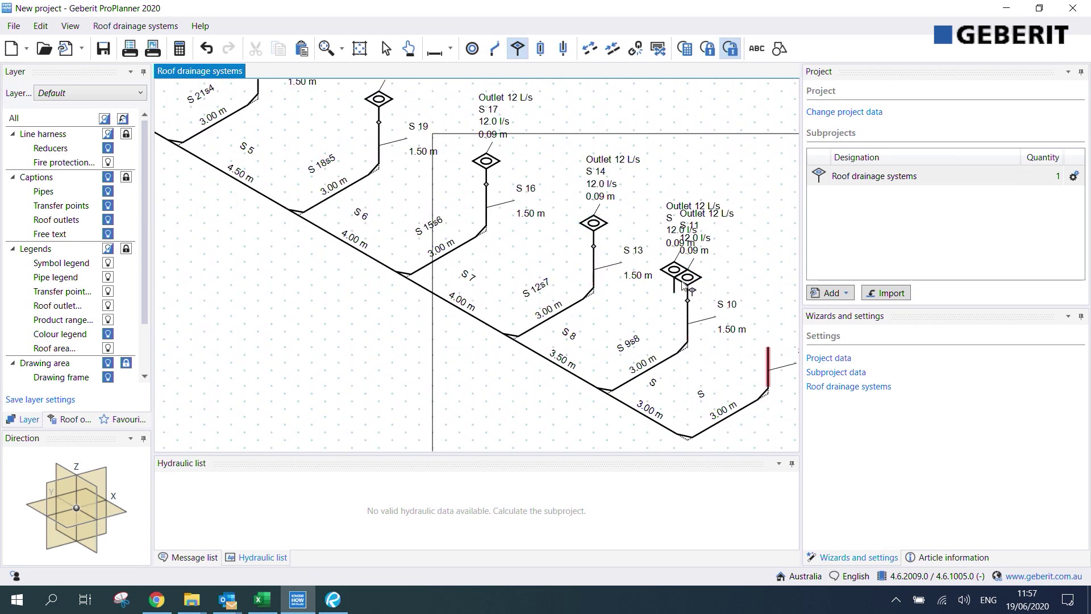
pyautogui.moveTo(763, 344); pyautogui.dragTo(649, 313, button='middle')
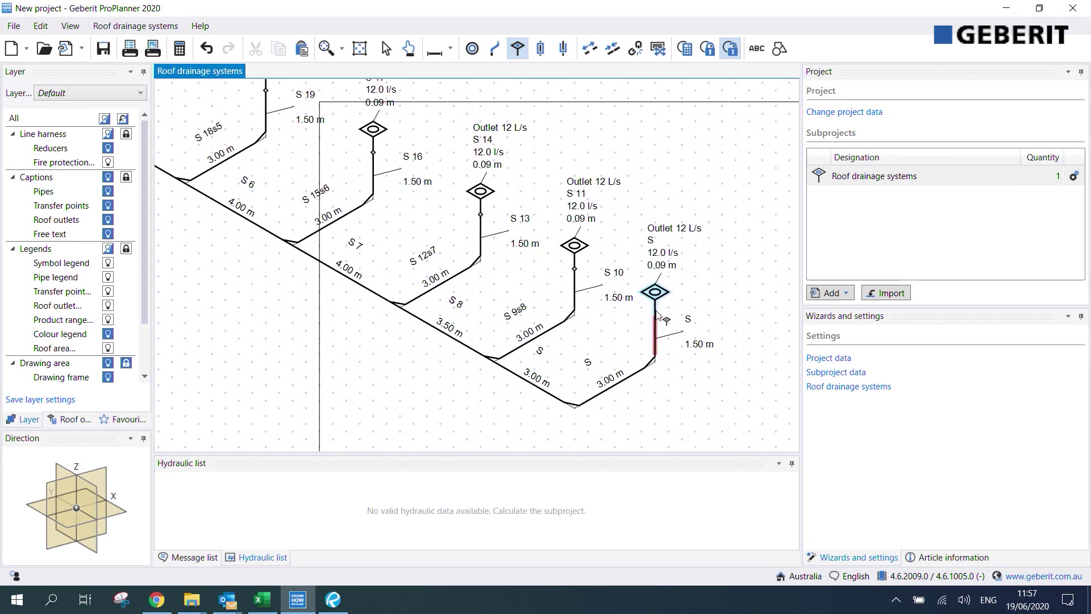
pyautogui.click(655, 316)
pyautogui.press('Escape')
pyautogui.scroll(-5, 570, 293)
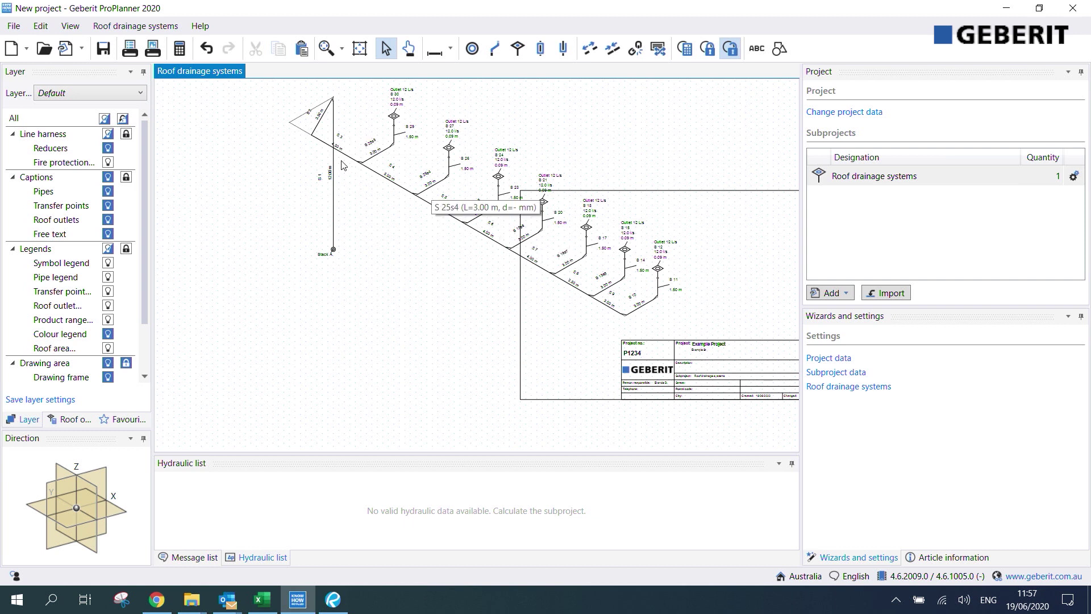
# Step: Set stack S 1's length to 7.00 m in its Properties
pyautogui.scroll(1, 333, 171)
pyautogui.scroll(2, 300, 199)
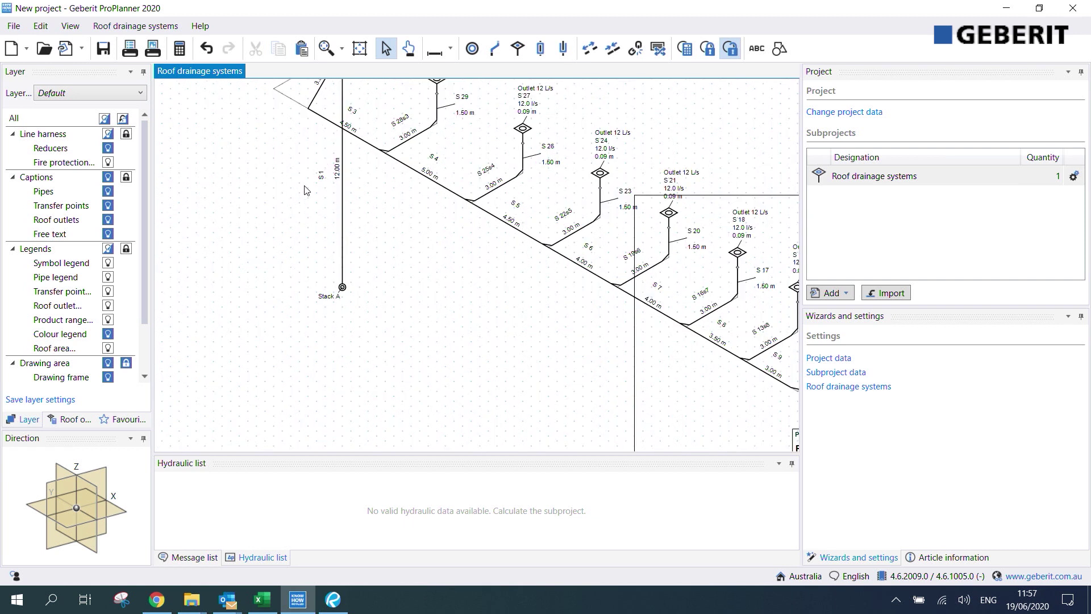
pyautogui.scroll(1, 341, 210)
pyautogui.scroll(1, 369, 215)
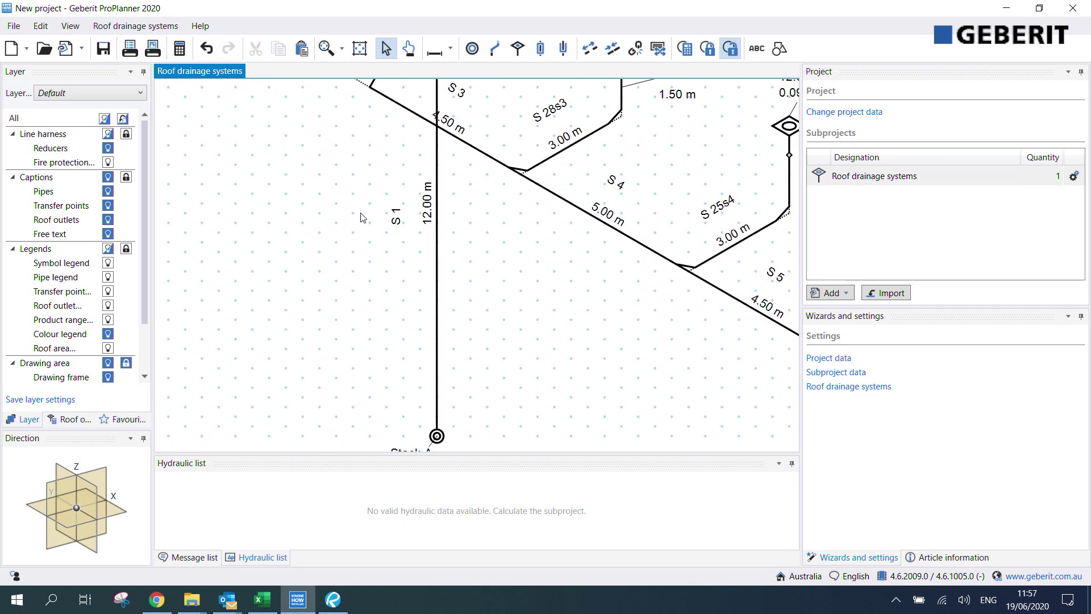
pyautogui.scroll(-1, 390, 216)
pyautogui.scroll(1, 377, 196)
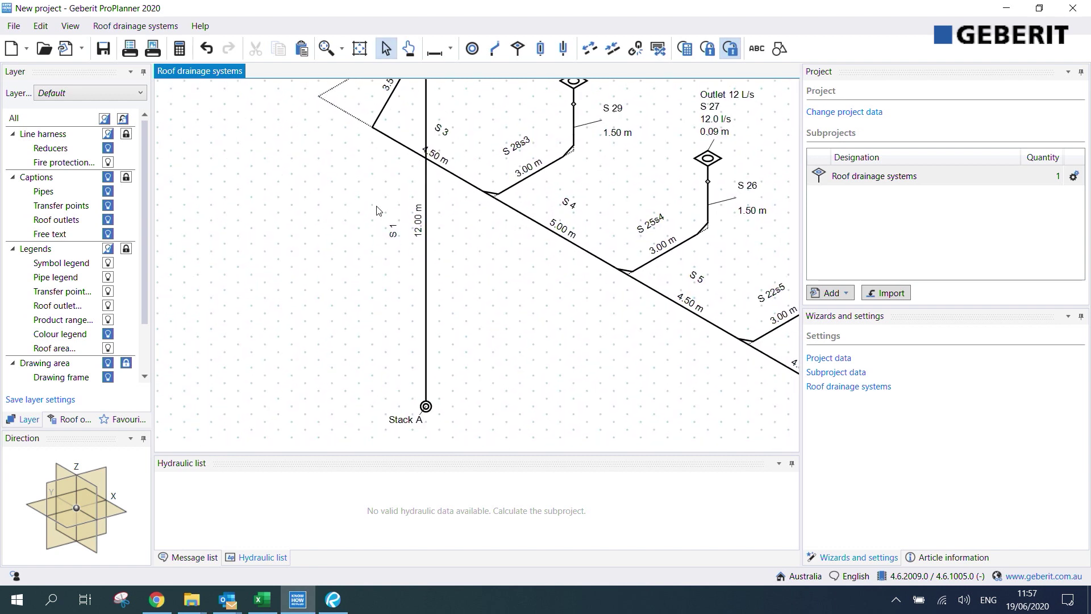
pyautogui.scroll(2, 379, 199)
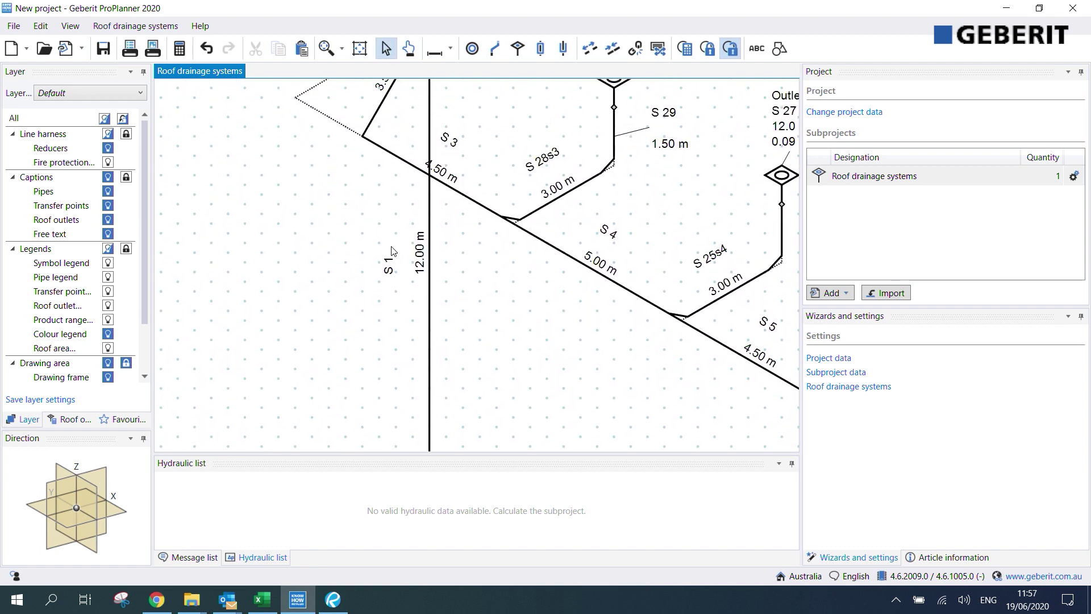
pyautogui.doubleClick(415, 266)
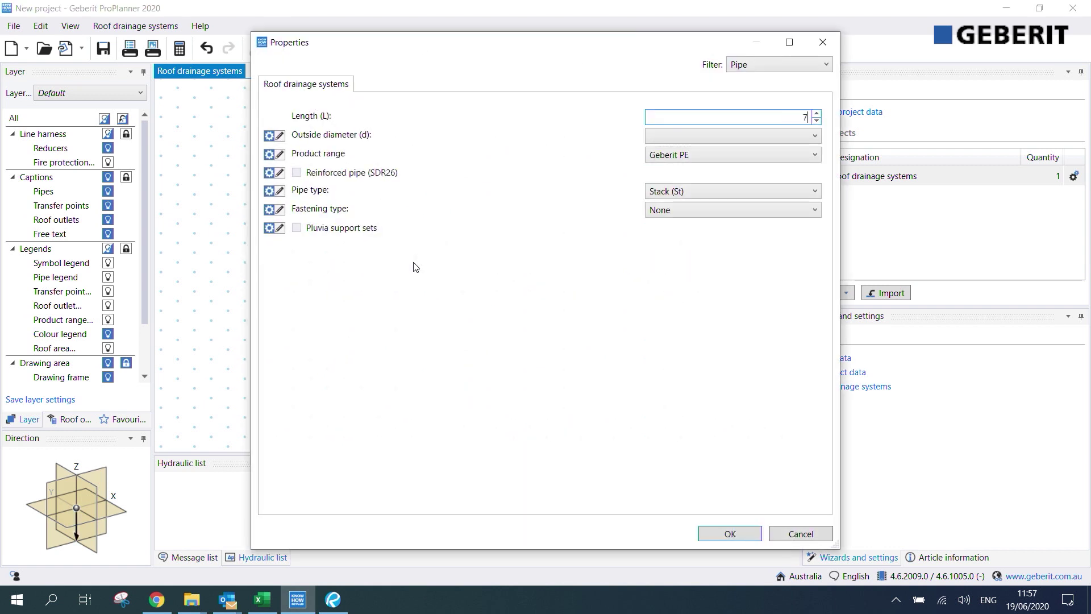
pyautogui.write('7')
pyautogui.press('Return')
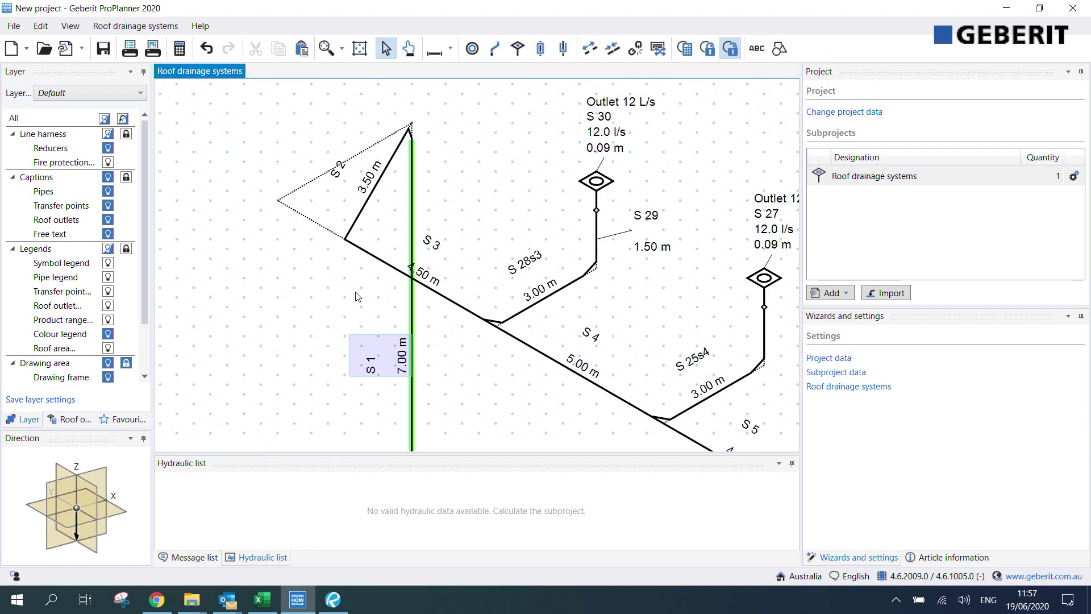
# Step: Shorten pipe S 2 to 1.65 m and pipe S 3 to 1.80 m
pyautogui.doubleClick(367, 185)
pyautogui.write('1.65')
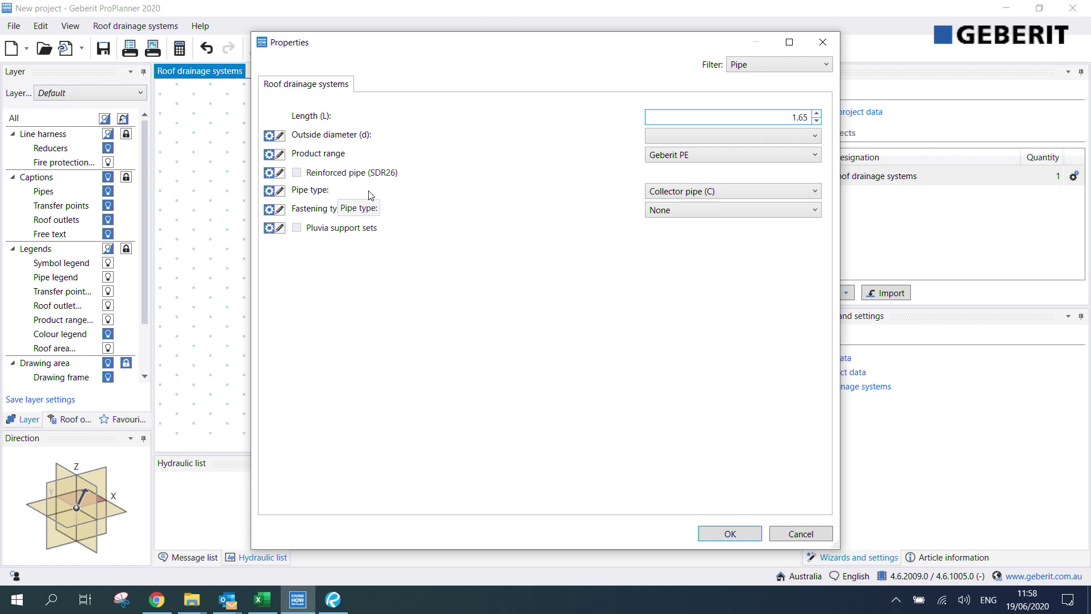
pyautogui.press('Return')
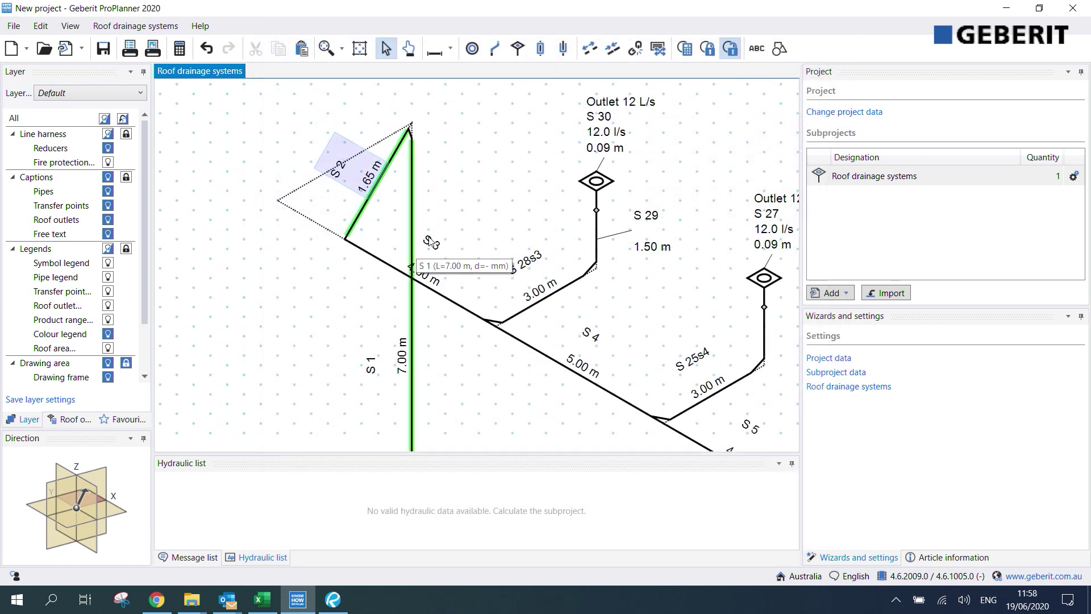
pyautogui.doubleClick(430, 241)
pyautogui.write('1')
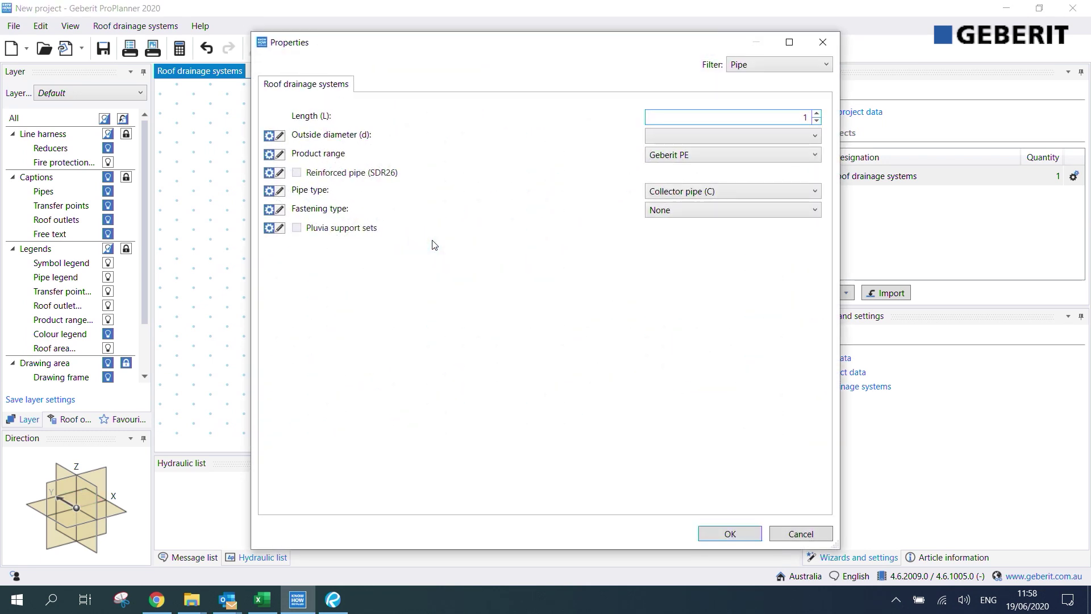
pyautogui.write('.8')
pyautogui.press('Return')
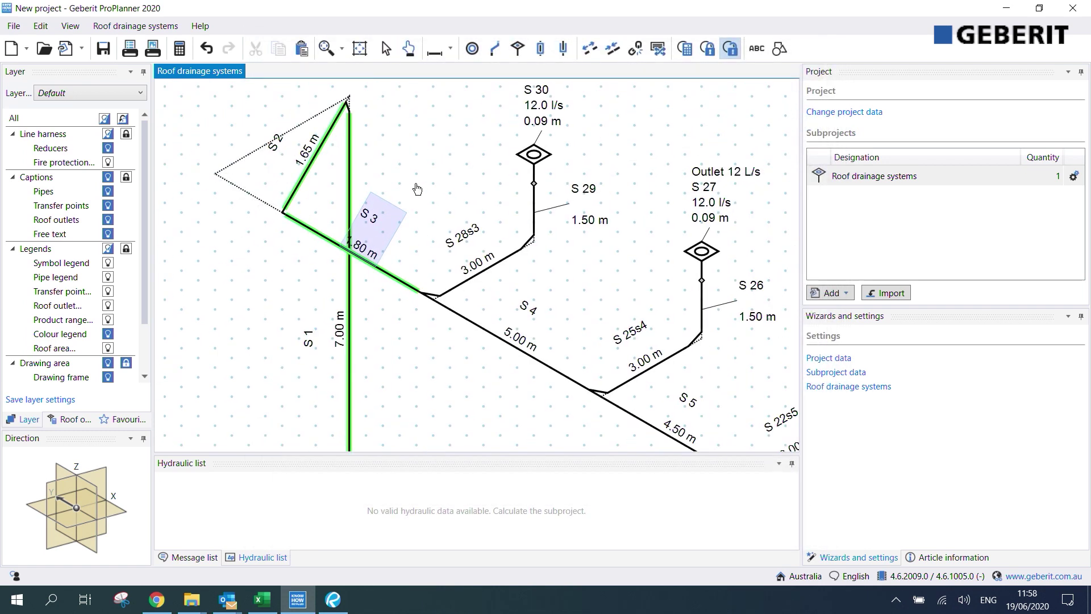
# Step: Set the Length of the seven selected branch pipes to 1.00 m in Properties
pyautogui.scroll(-4, 398, 209)
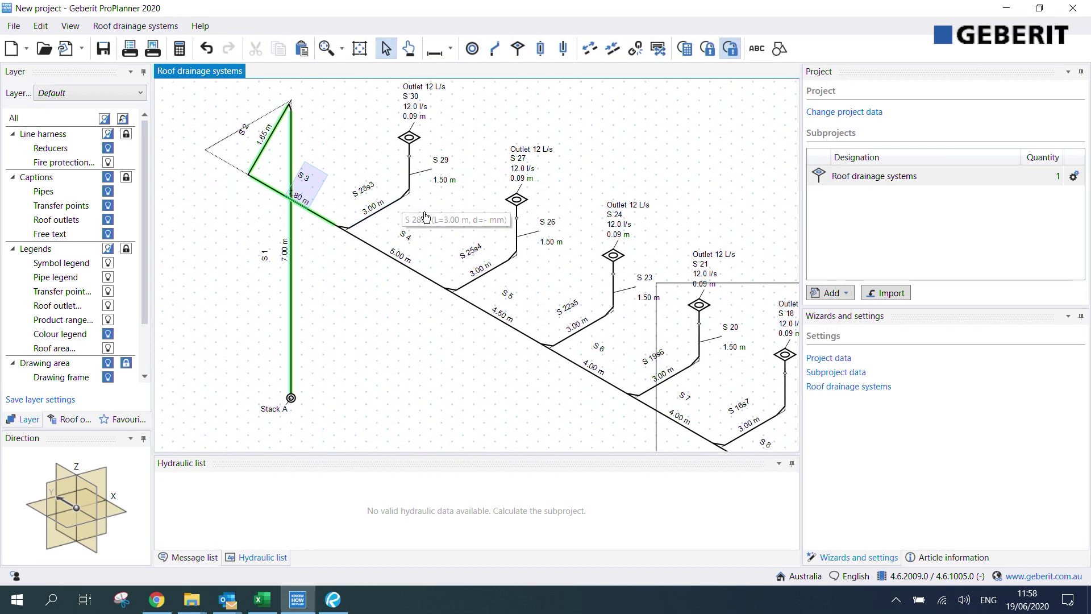
pyautogui.scroll(-4, 391, 196)
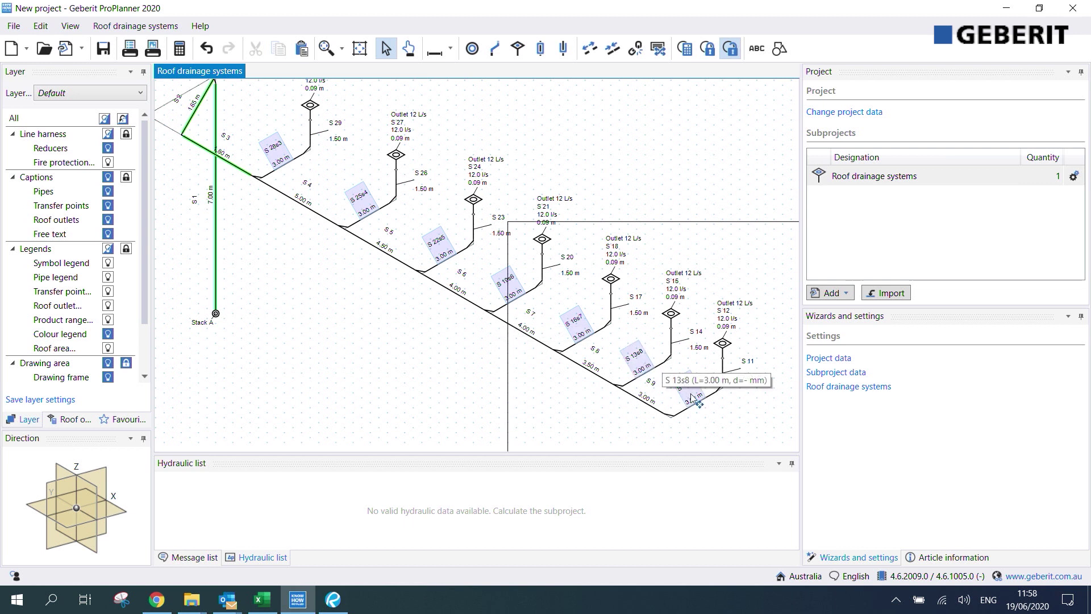
pyautogui.doubleClick(693, 398)
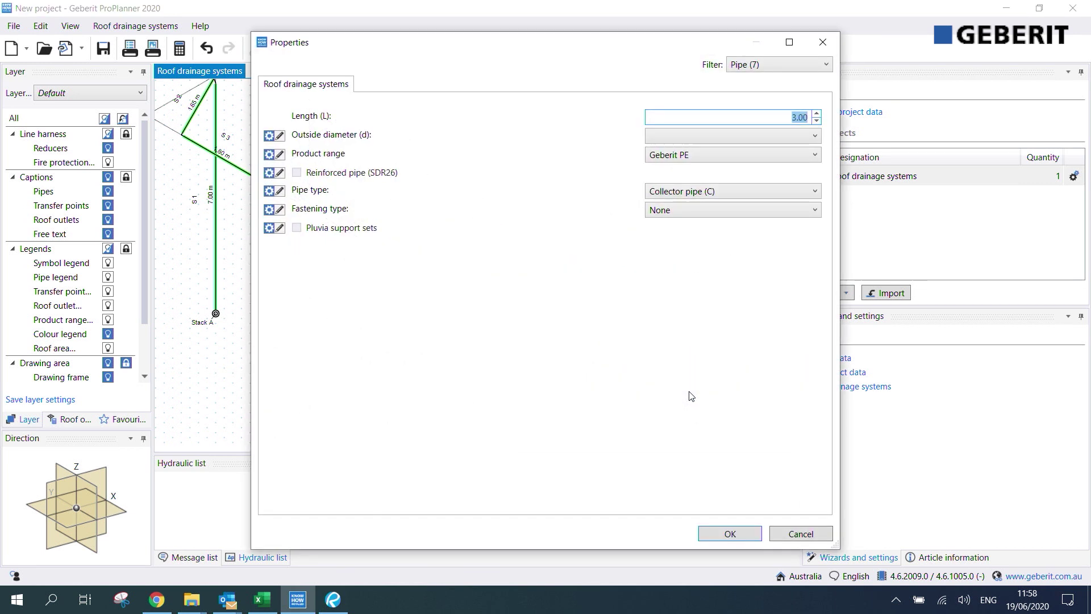
pyautogui.press('Return')
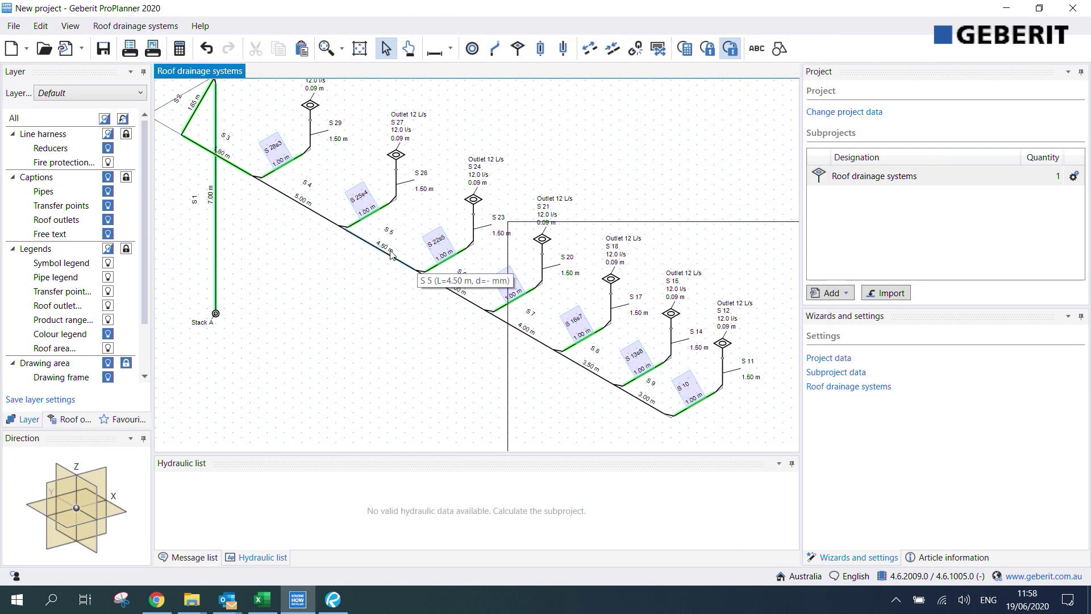
pyautogui.scroll(2, 374, 287)
# Step: Select collector pipes S 4, S 5, S 6, S 7 and S 8 together
pyautogui.scroll(-2, 374, 287)
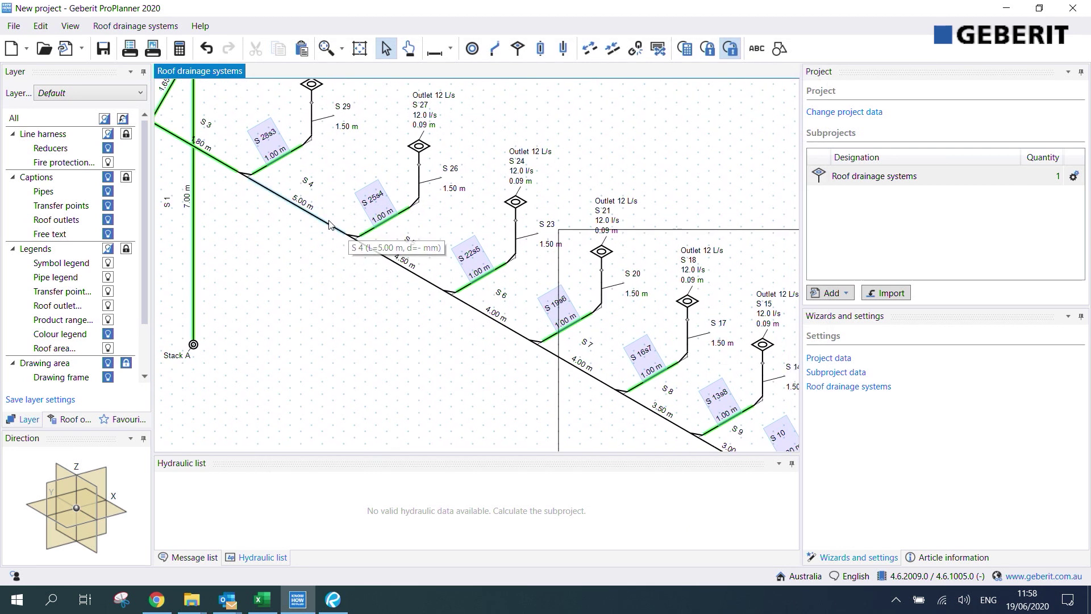
pyautogui.click(310, 198)
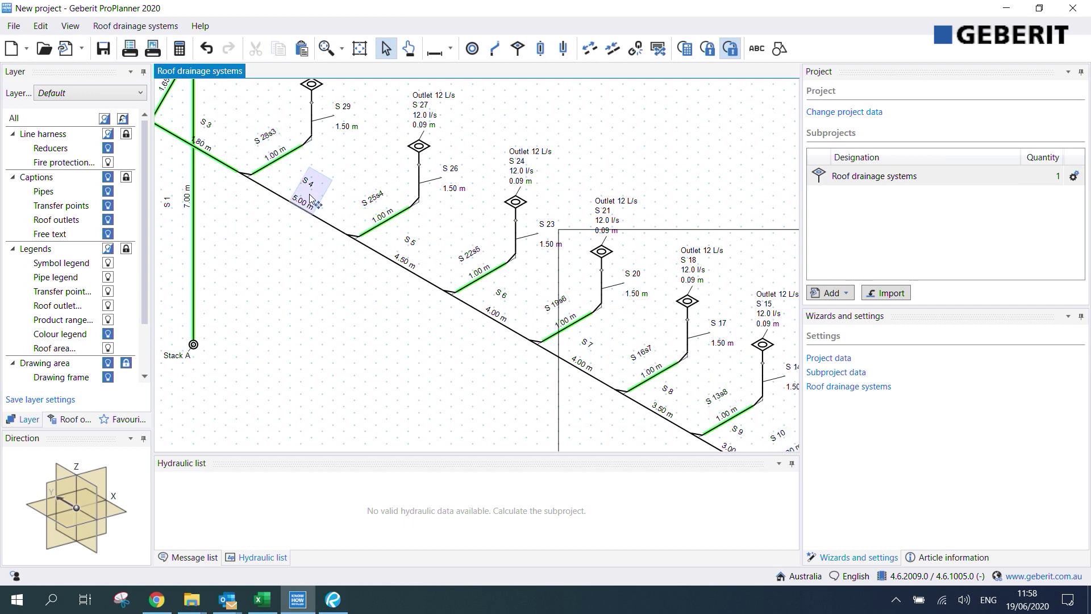
pyautogui.keyDown('ctrl'); pyautogui.click(413, 250); pyautogui.keyUp('ctrl')
pyautogui.keyDown('ctrl'); pyautogui.click(502, 300); pyautogui.keyUp('ctrl')
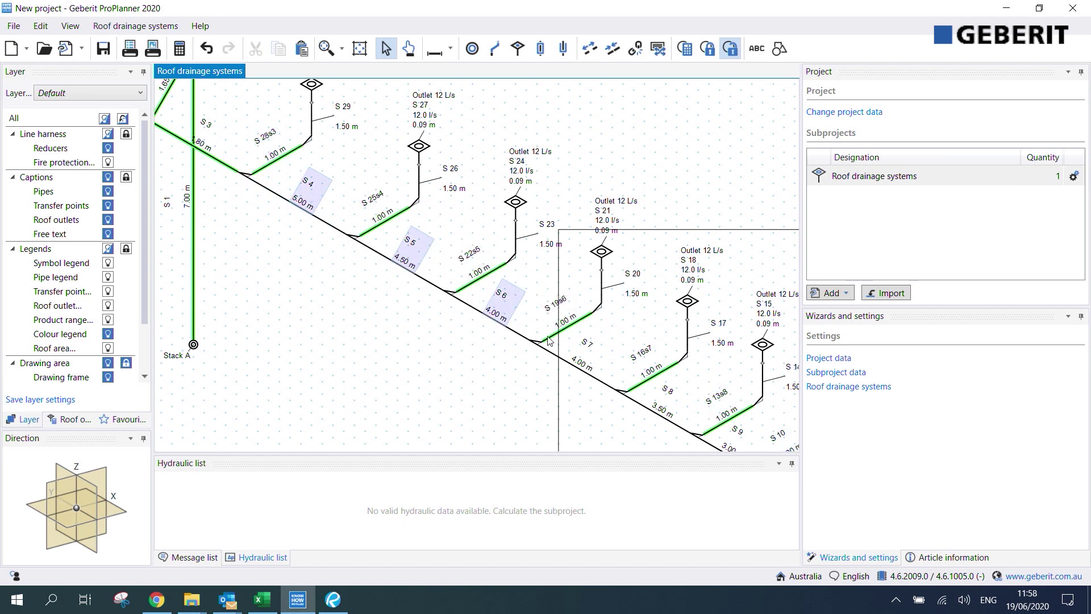
pyautogui.keyDown('ctrl'); pyautogui.click(587, 367); pyautogui.keyUp('ctrl')
pyautogui.moveTo(587, 368); pyautogui.dragTo(518, 290, button='middle')
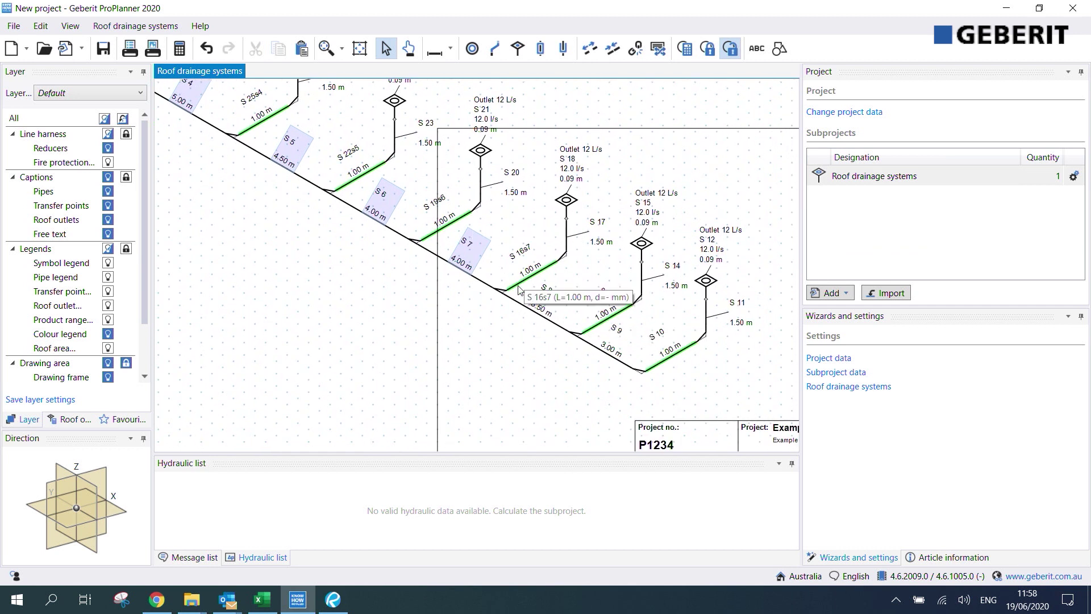
pyautogui.keyDown('ctrl'); pyautogui.click(547, 310); pyautogui.keyUp('ctrl')
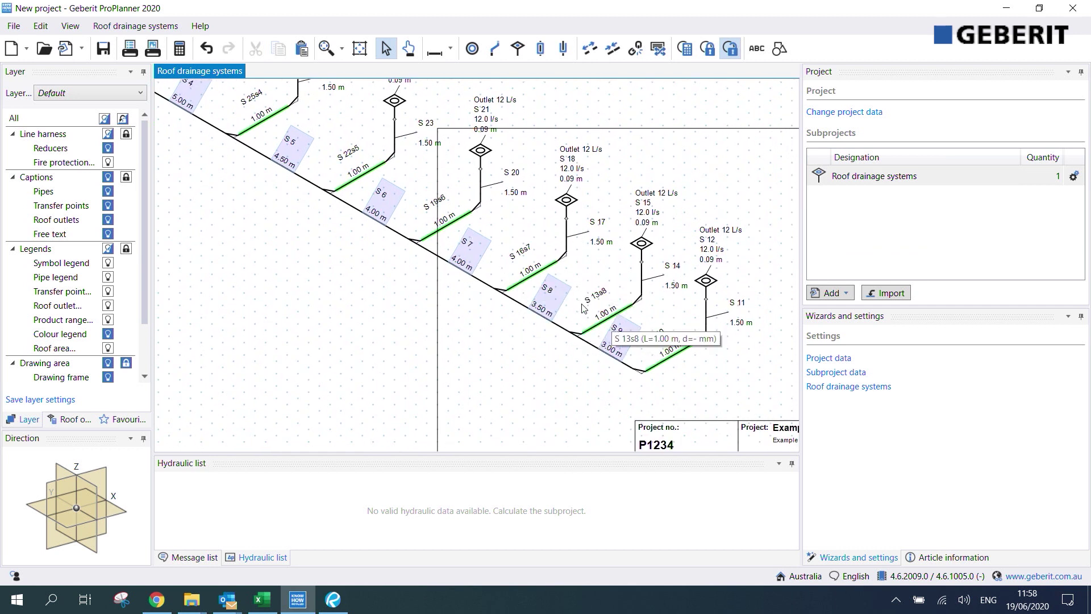
# Step: Set the selected pipes' length to 6.55 m and check the lengthened pipes
pyautogui.doubleClick(554, 293)
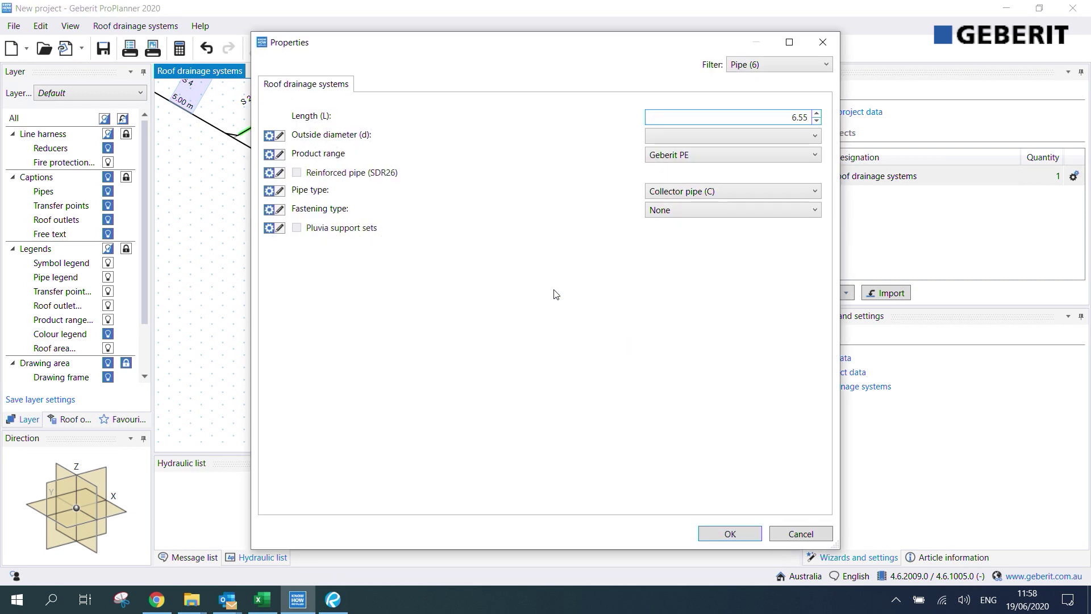
pyautogui.write('6.55')
pyautogui.press('Return')
pyautogui.moveTo(335, 230)
pyautogui.mouseDown(button='middle')
pyautogui.moveTo(314, 267)
pyautogui.moveTo(329, 278)
pyautogui.mouseUp(button='middle')
pyautogui.scroll(-3, 329, 279)
pyautogui.scroll(5, 335, 244)
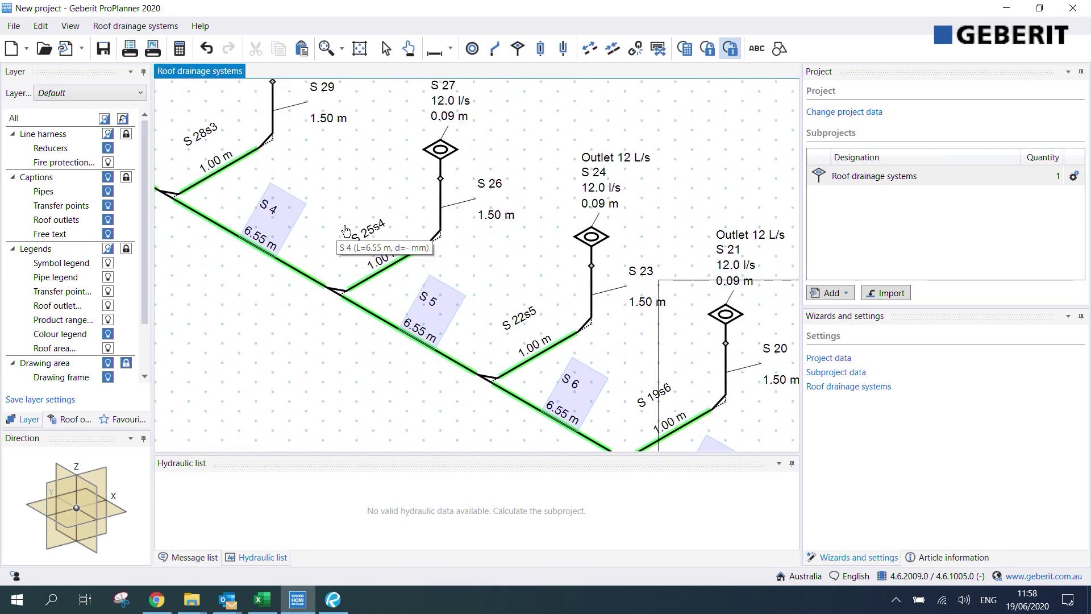
pyautogui.scroll(-3, 337, 240)
pyautogui.scroll(2, 335, 227)
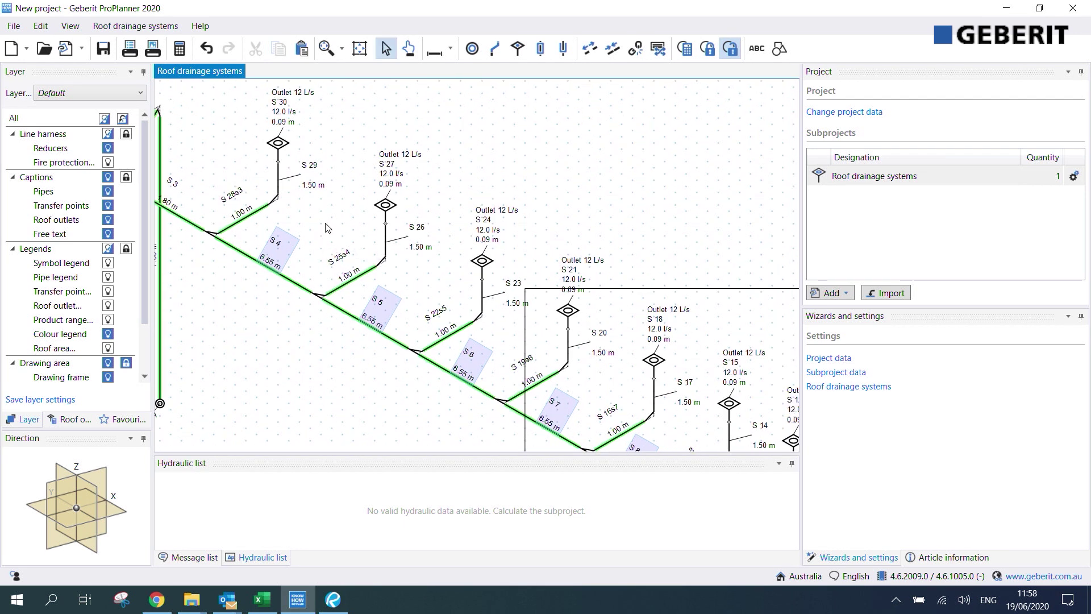
# Step: Select outlet pipes S 29, S 26, S 23, S 20, S 17, S 14, S 11 and set their length to 0.25 m
pyautogui.click(320, 187)
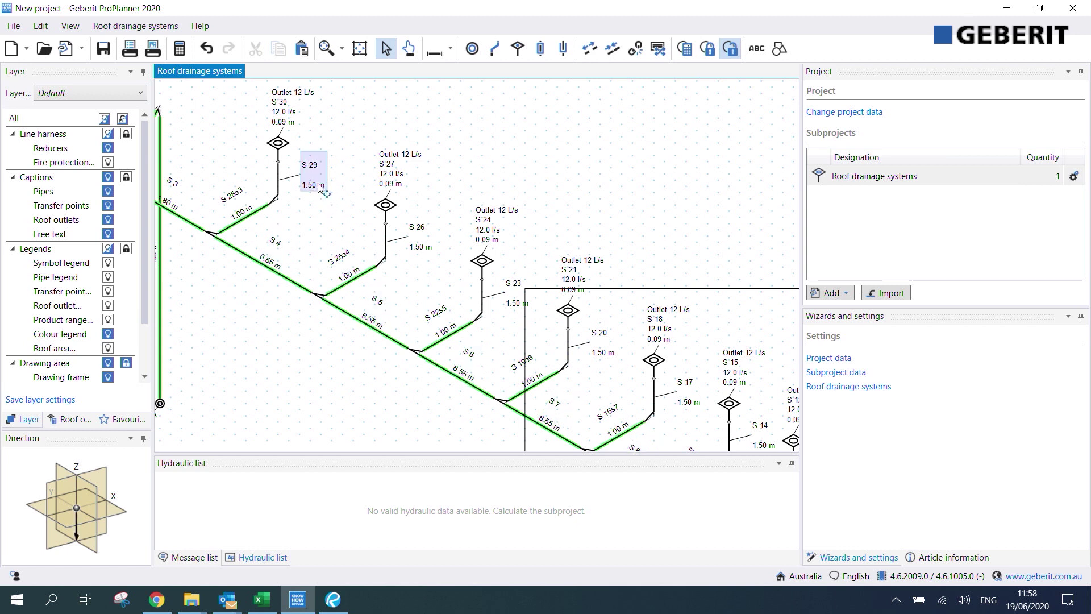
pyautogui.keyDown('ctrl'); pyautogui.click(425, 245); pyautogui.keyUp('ctrl')
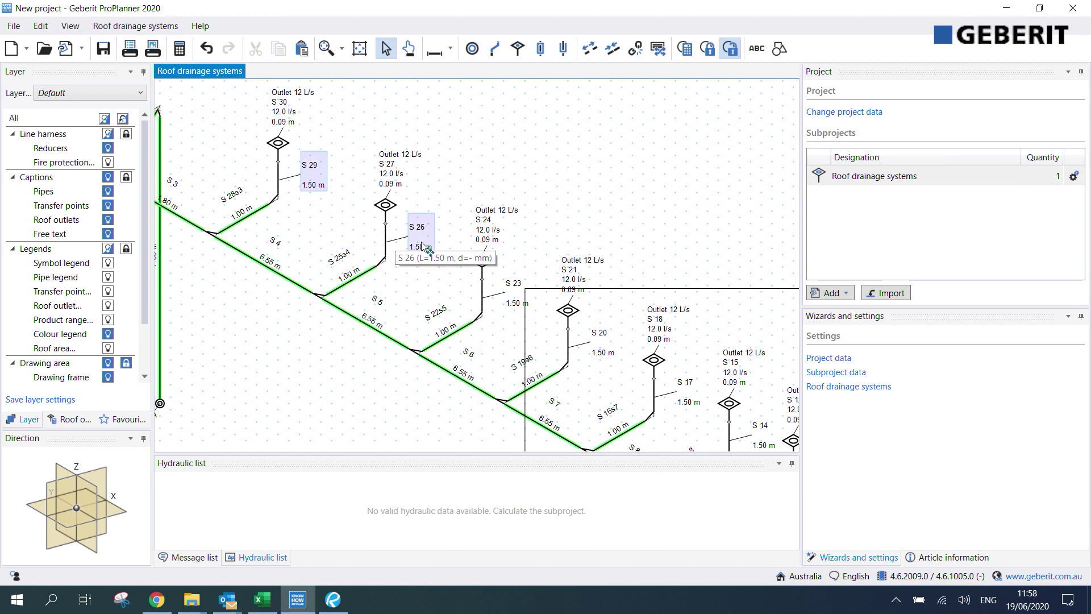
pyautogui.keyDown('ctrl'); pyautogui.click(516, 290); pyautogui.keyUp('ctrl')
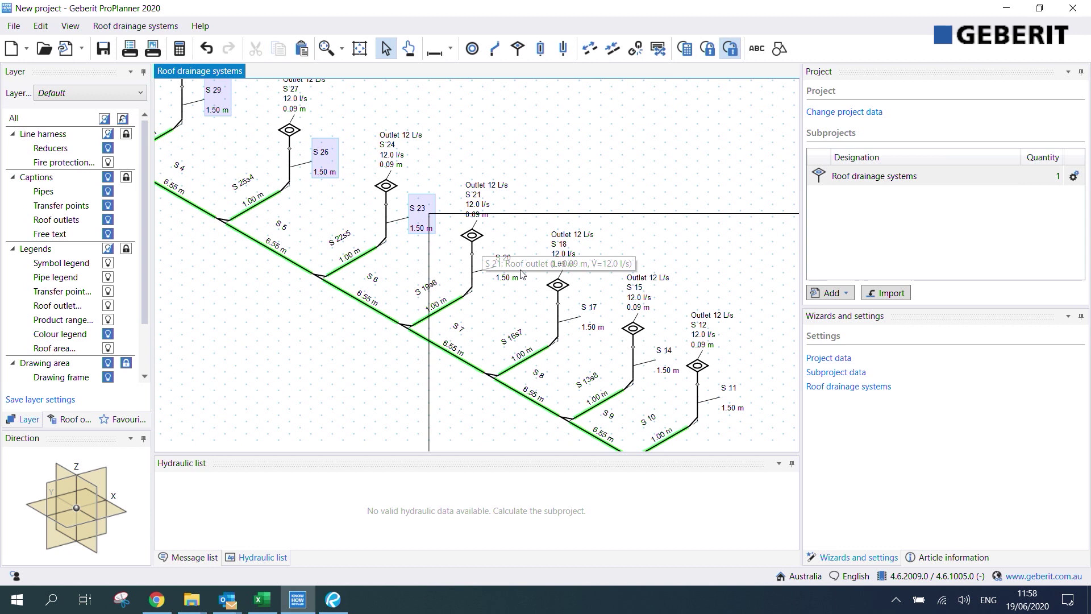
pyautogui.keyDown('ctrl'); pyautogui.click(508, 277); pyautogui.keyUp('ctrl')
pyautogui.keyDown('ctrl'); pyautogui.click(594, 321); pyautogui.keyUp('ctrl')
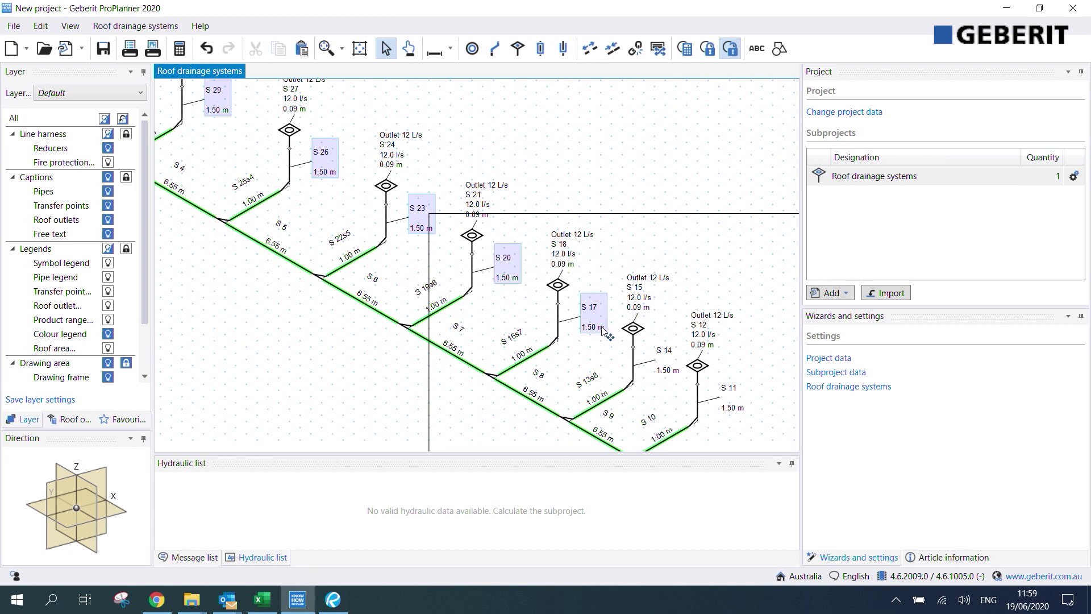
pyautogui.keyDown('ctrl'); pyautogui.click(662, 354); pyautogui.keyUp('ctrl')
pyautogui.keyDown('ctrl'); pyautogui.doubleClick(730, 398); pyautogui.keyUp('ctrl')
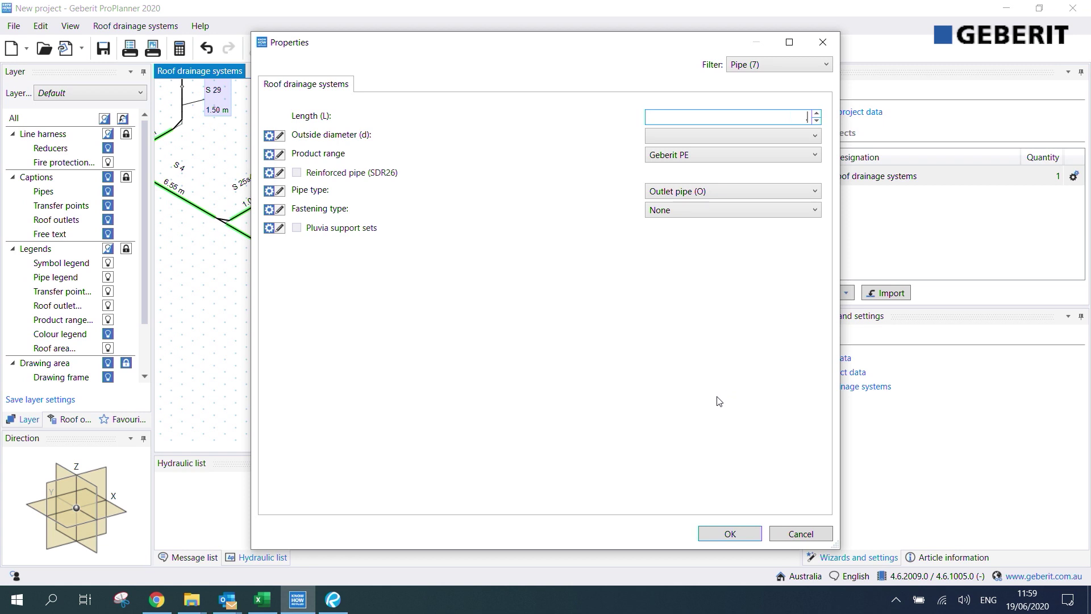
pyautogui.press('Return')
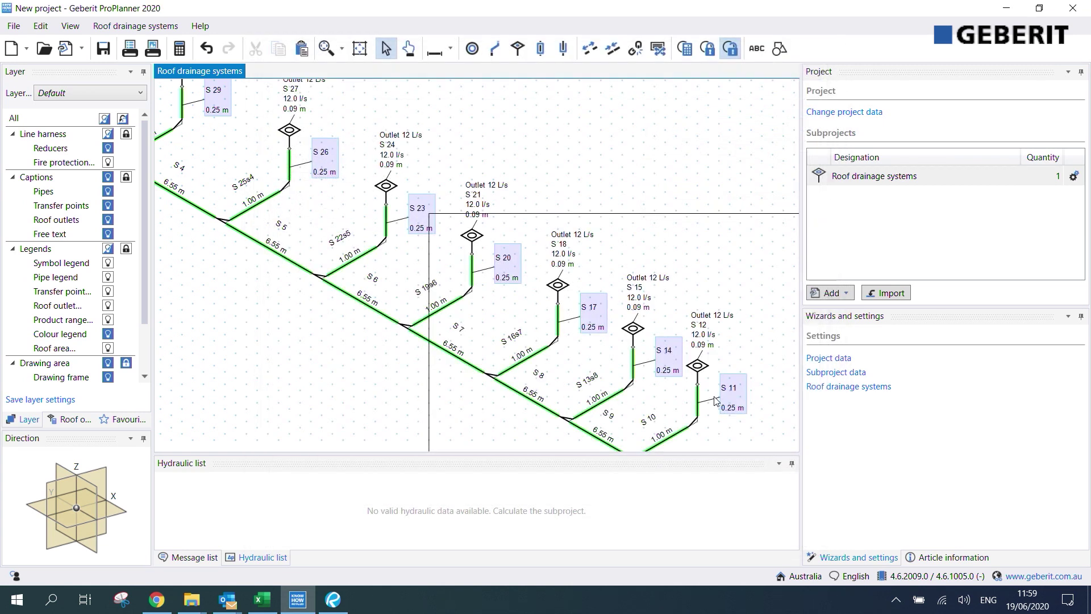
pyautogui.scroll(-3, 677, 366)
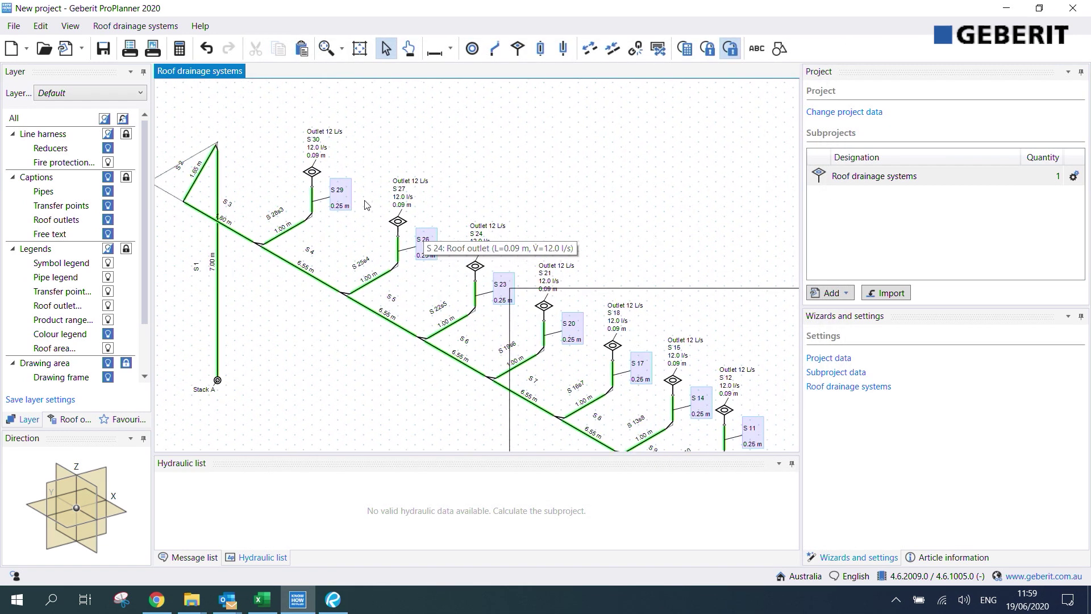
# Step: Select roof outlets S 30, S 27, S 24, S 21 and S 18
pyautogui.click(320, 151)
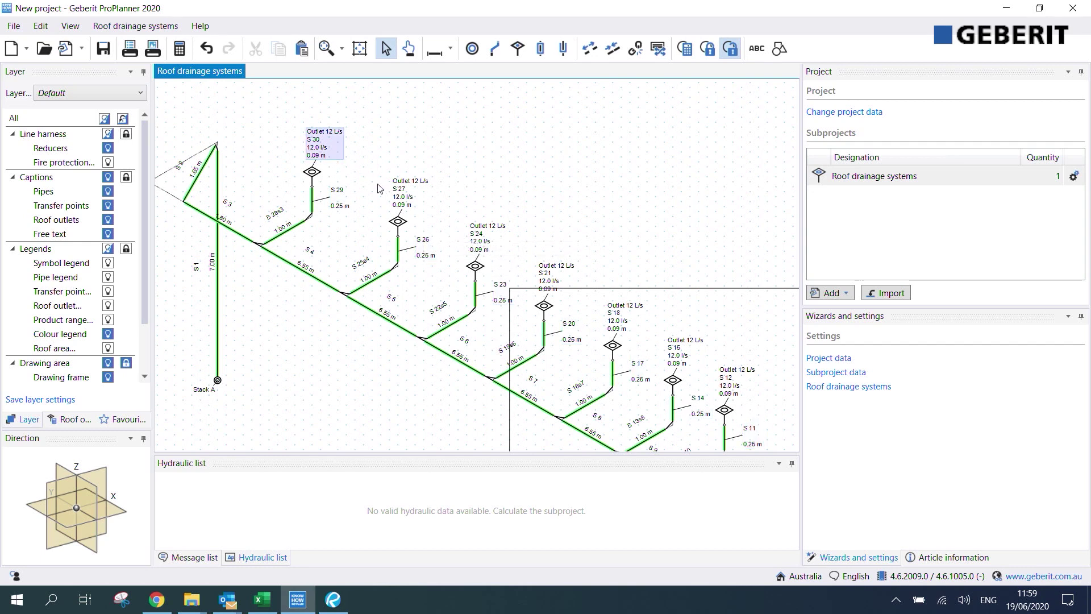
pyautogui.keyDown('ctrl'); pyautogui.click(410, 193); pyautogui.keyUp('ctrl')
pyautogui.keyDown('ctrl'); pyautogui.click(487, 239); pyautogui.keyUp('ctrl')
pyautogui.keyDown('ctrl'); pyautogui.click(548, 276); pyautogui.keyUp('ctrl')
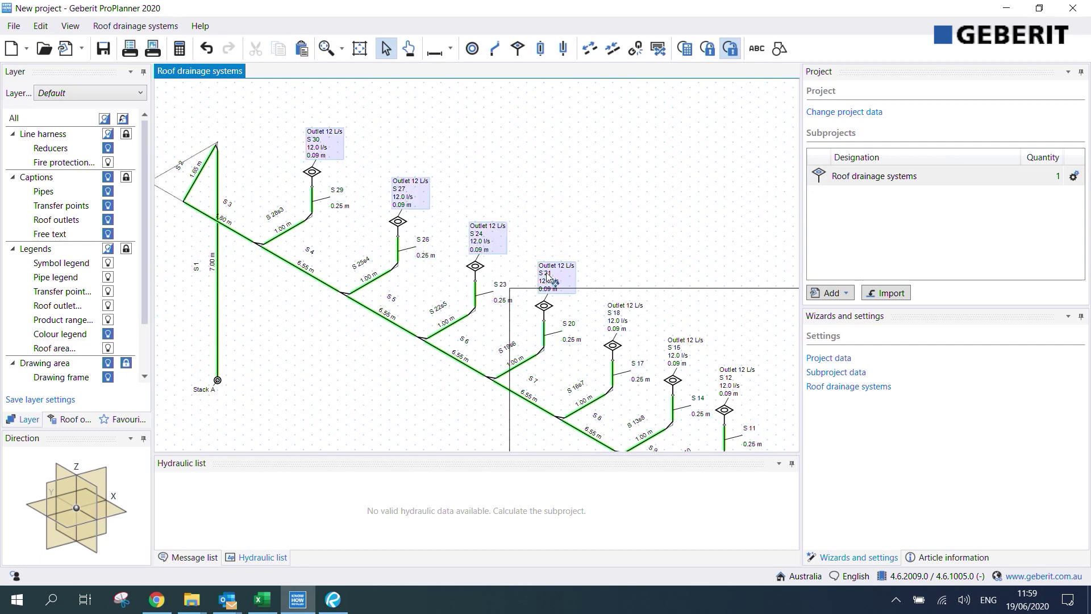
pyautogui.keyDown('ctrl'); pyautogui.click(614, 316); pyautogui.keyUp('ctrl')
pyautogui.moveTo(624, 293); pyautogui.dragTo(558, 227, button='middle')
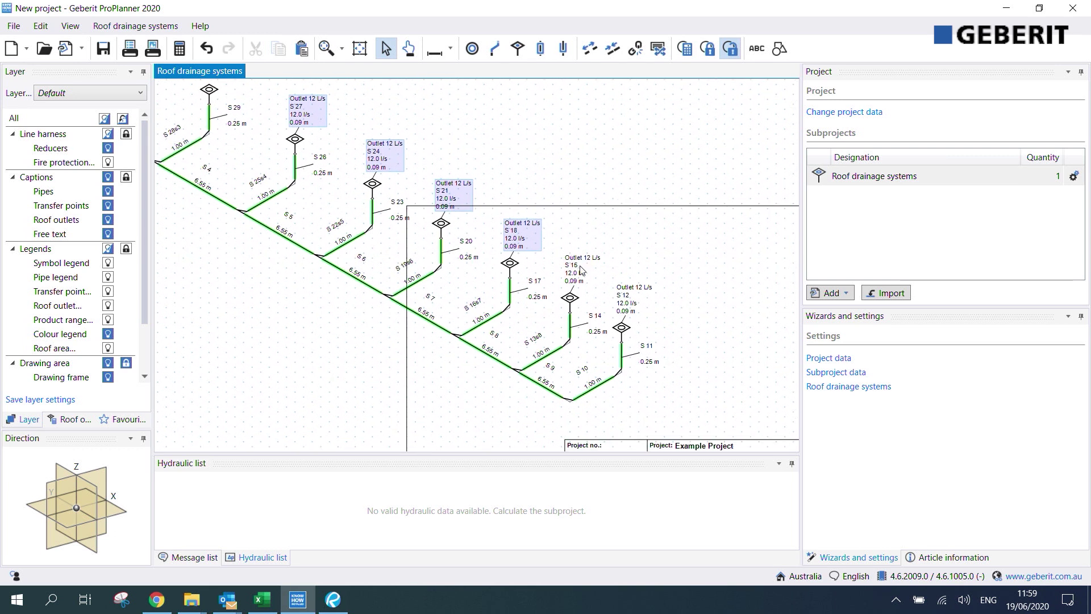
# Step: Give the selected roof outlets a 0.25 m length and a 9 l/s target flow rate
pyautogui.doubleClick(631, 299)
pyautogui.press('Tab')
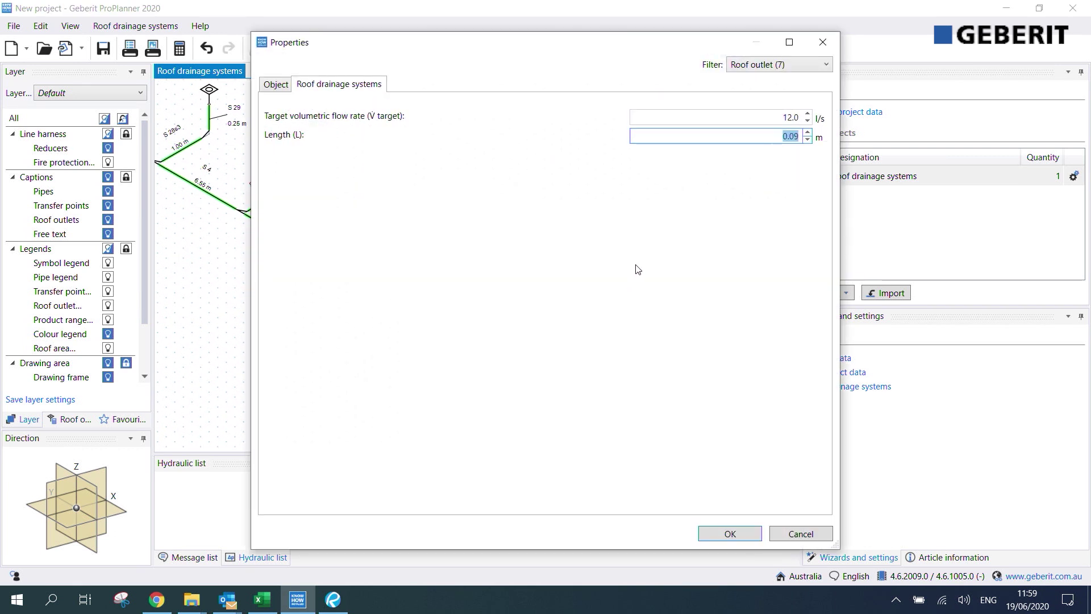
pyautogui.press('BackSpace')
pyautogui.write('.25')
pyautogui.click(759, 118)
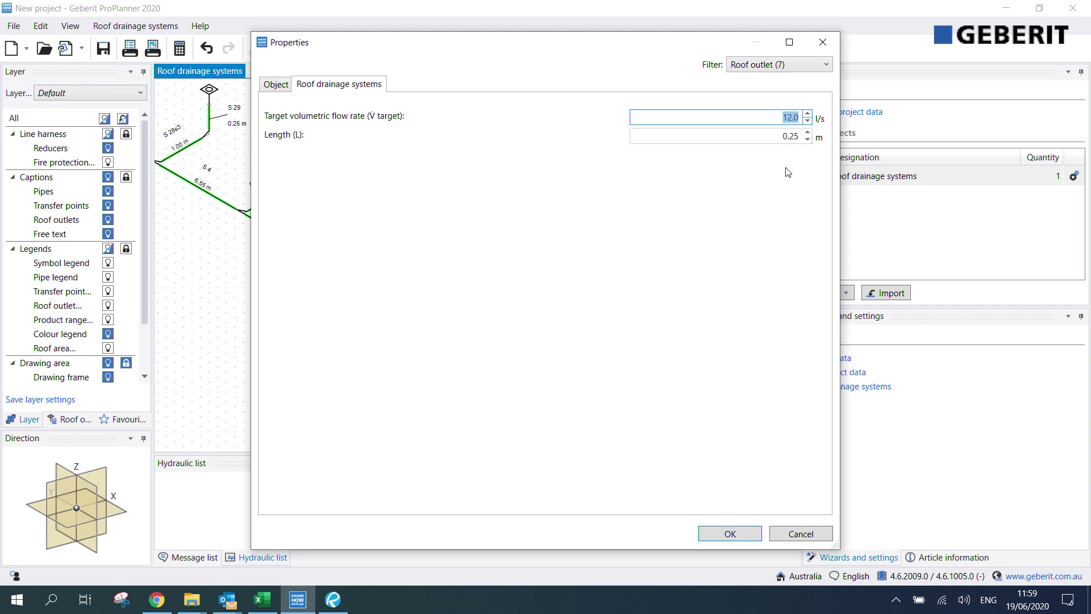
pyautogui.write('9')
pyautogui.click(732, 534)
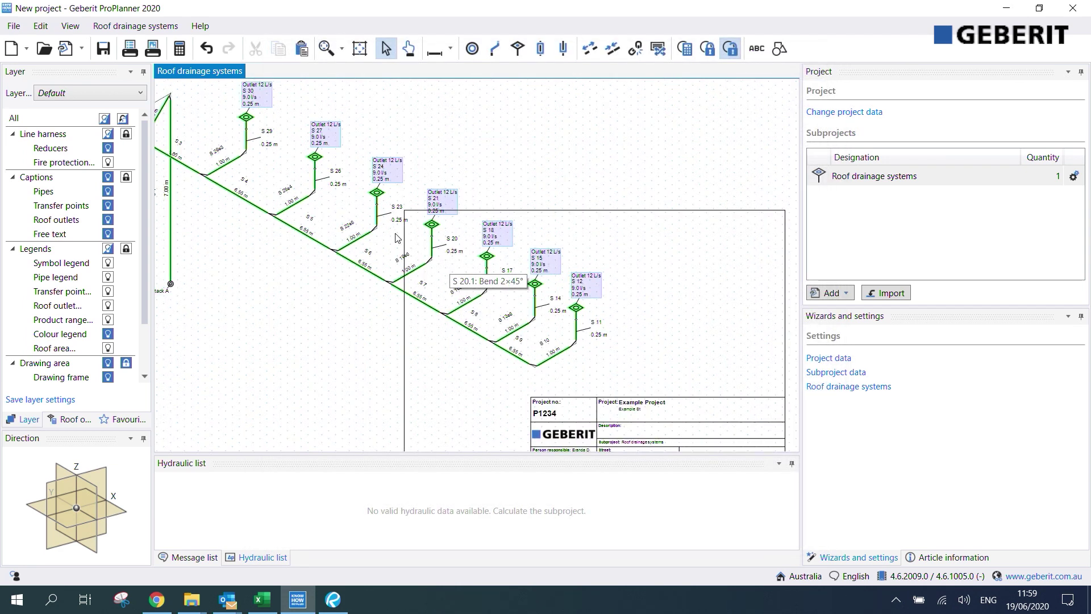
pyautogui.hscroll(-5, 341, 204)
# Step: Calculate the system to size the pipe diameters, then zoom in on the top of stack S 1
pyautogui.click(296, 184)
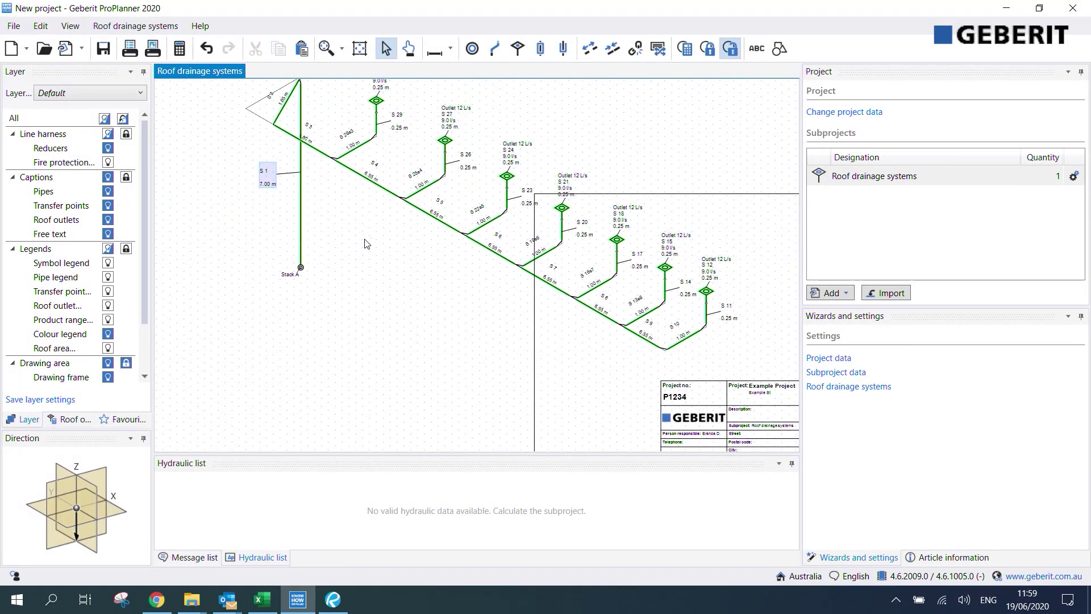
pyautogui.moveTo(367, 243); pyautogui.dragTo(348, 236, button='middle')
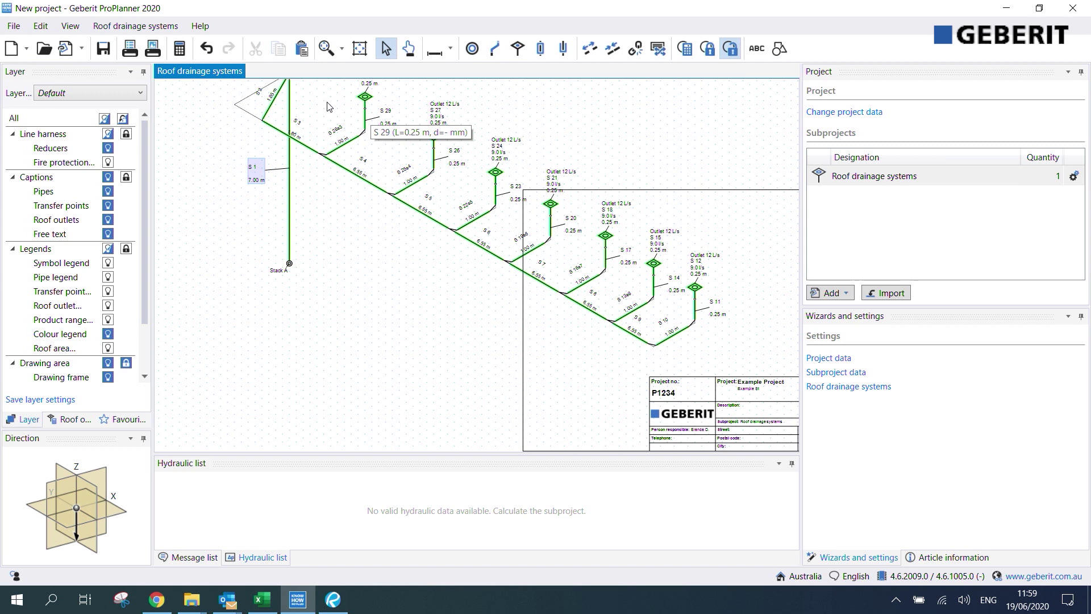
pyautogui.scroll(2, 369, 250)
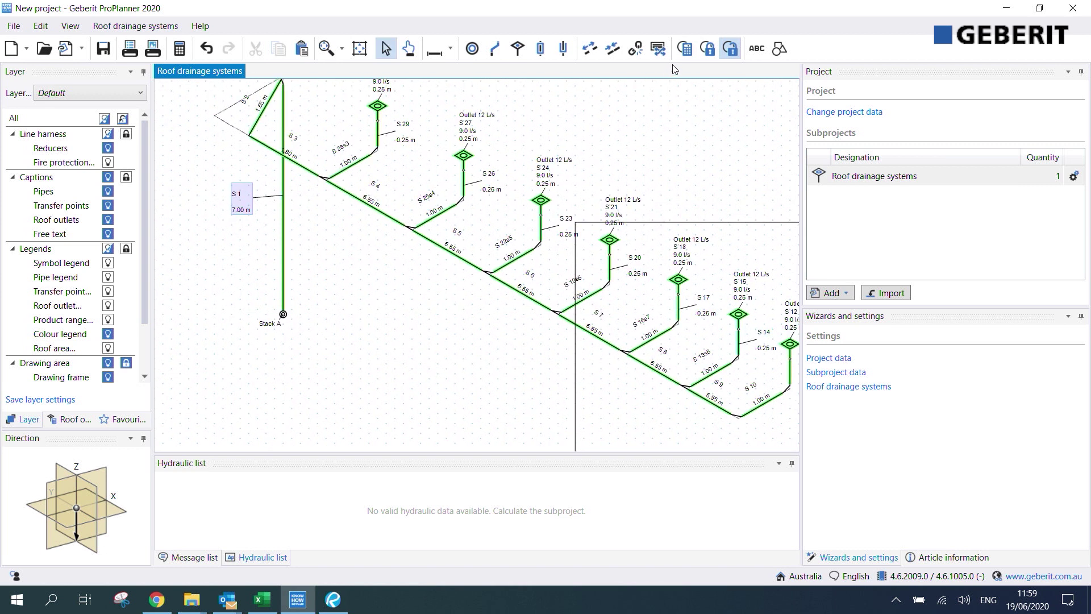
pyautogui.click(685, 50)
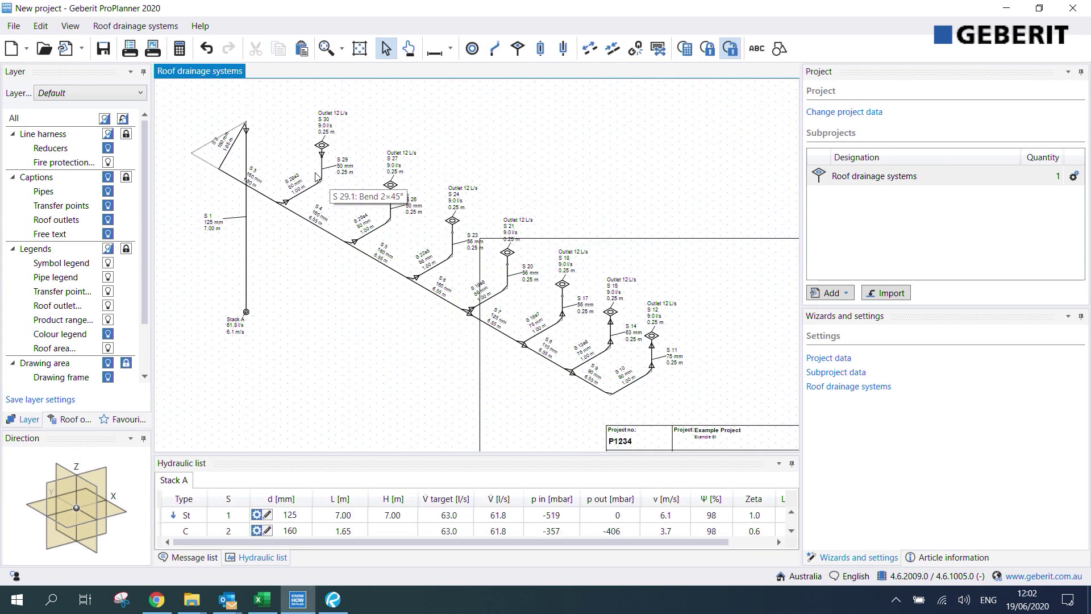
pyautogui.scroll(2, 318, 174)
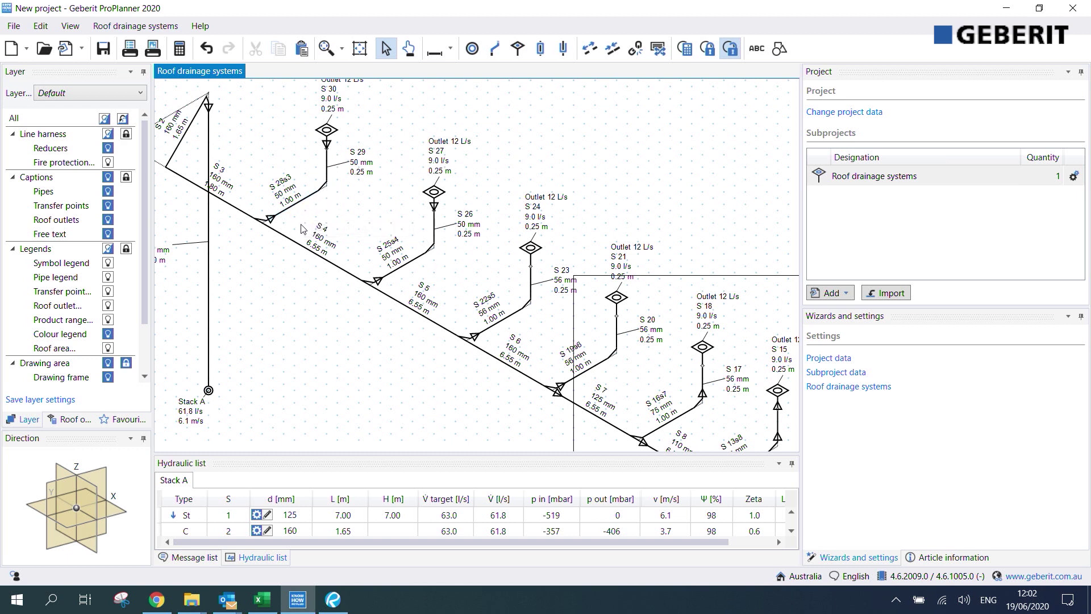
pyautogui.scroll(1, 278, 148)
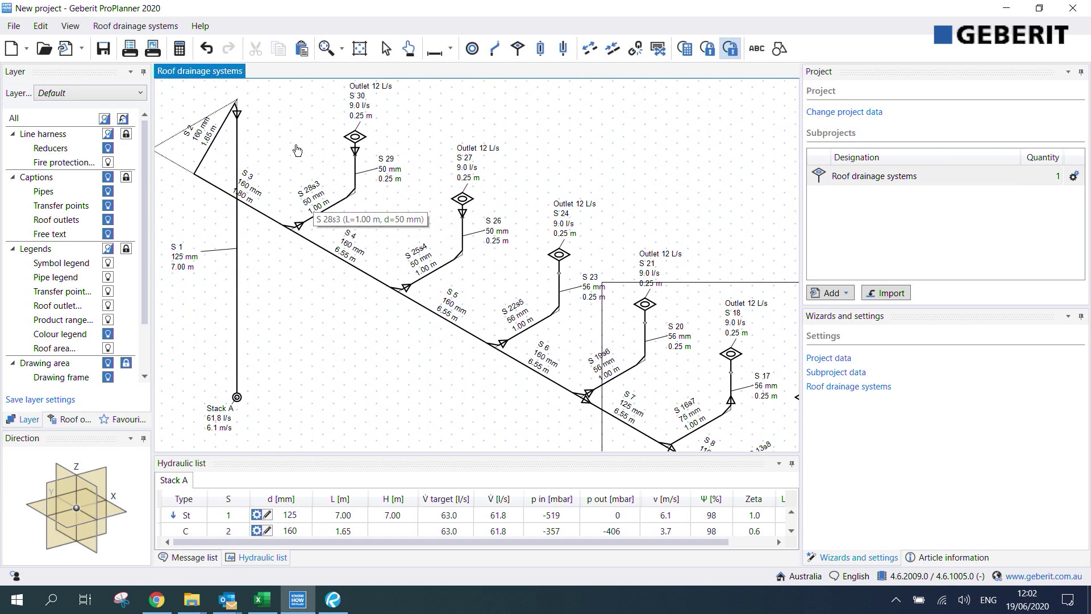
pyautogui.scroll(1, 244, 149)
pyautogui.moveTo(238, 148); pyautogui.dragTo(351, 157, button='middle')
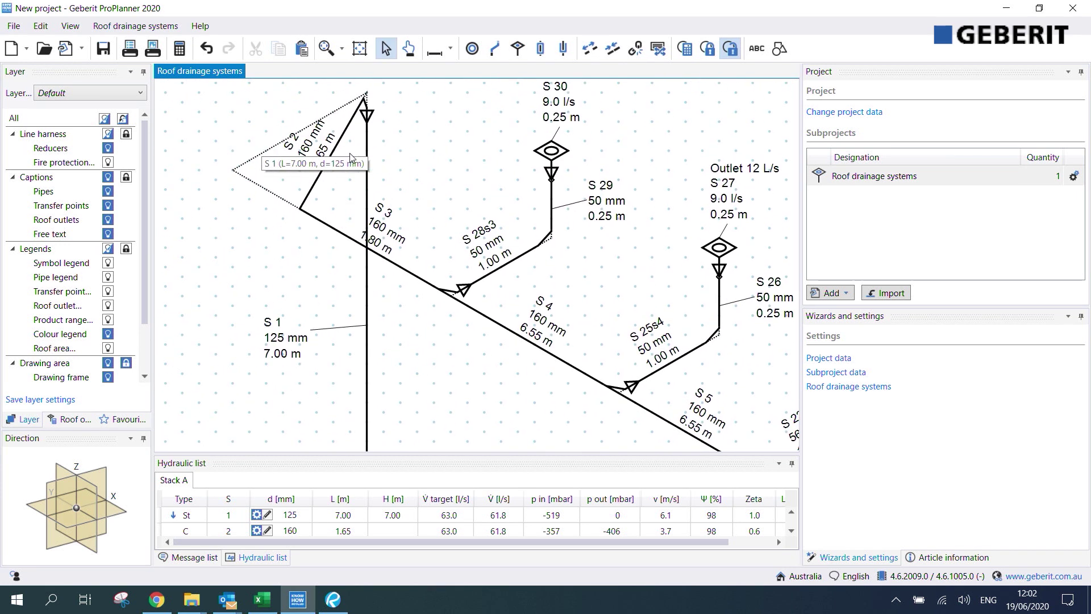
# Step: Inspect diagonal pipe S 2, then deselect it and zoom back out
pyautogui.click(350, 122)
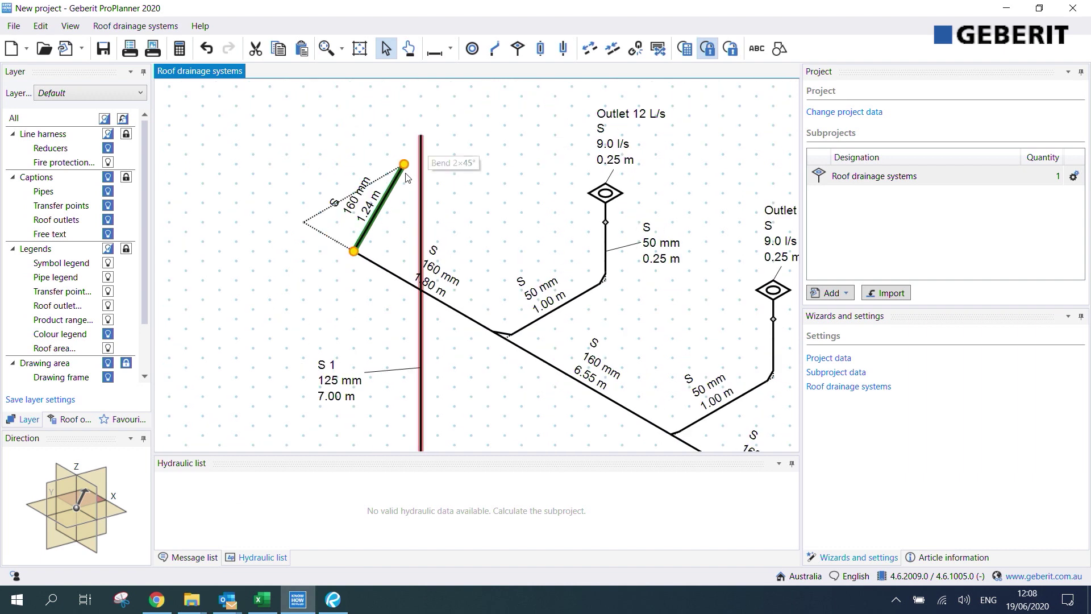
pyautogui.press('Escape')
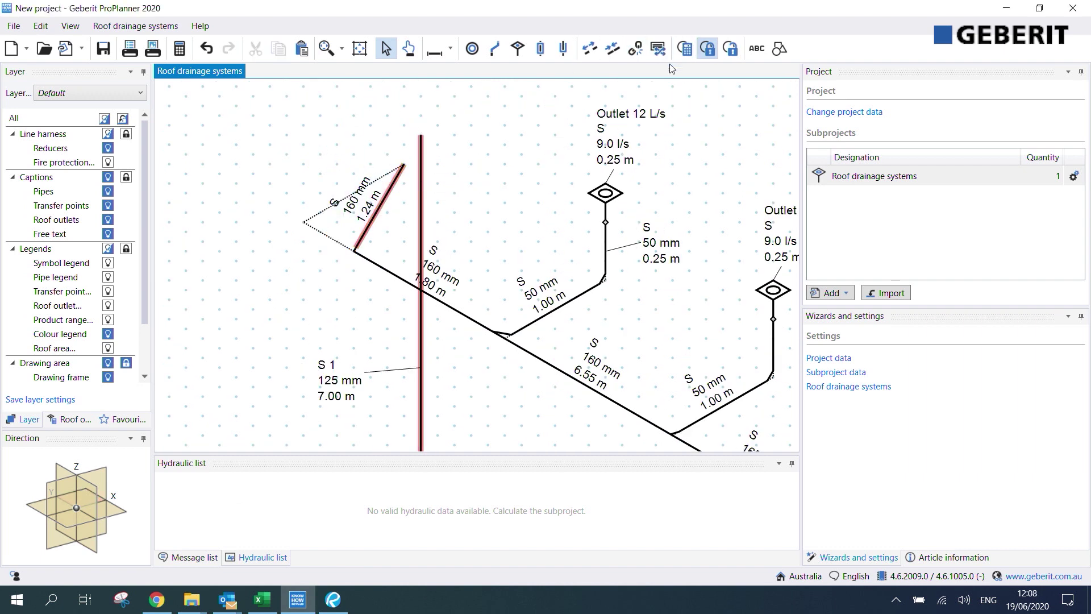
pyautogui.scroll(-2, 452, 296)
pyautogui.scroll(-1, 432, 250)
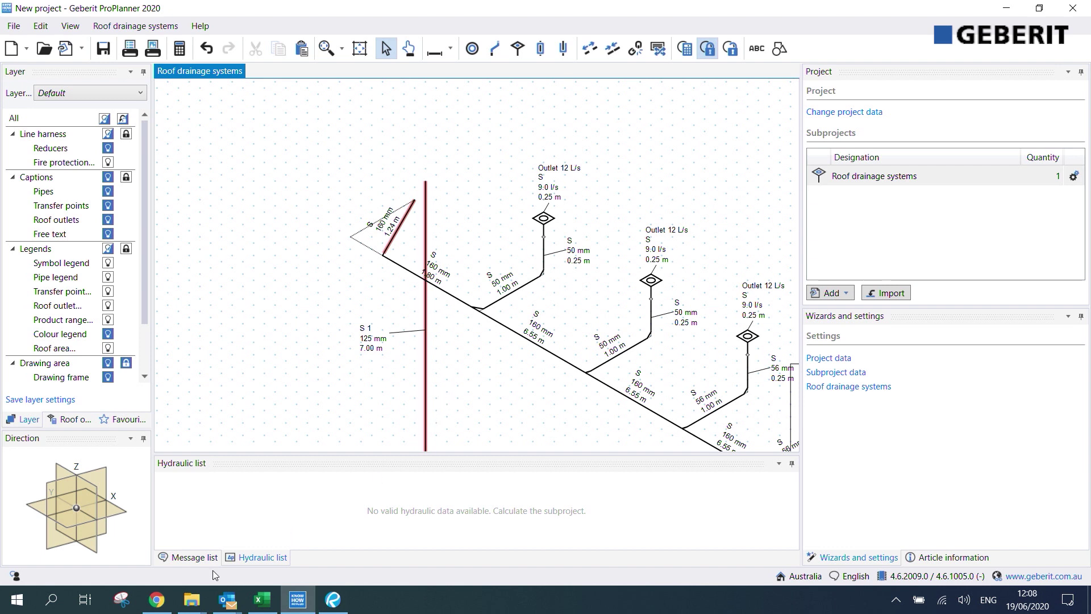
# Step: Find the unconnected pipe from the error messages and reconnect diagonal pipe S 2 to the stack
pyautogui.click(195, 558)
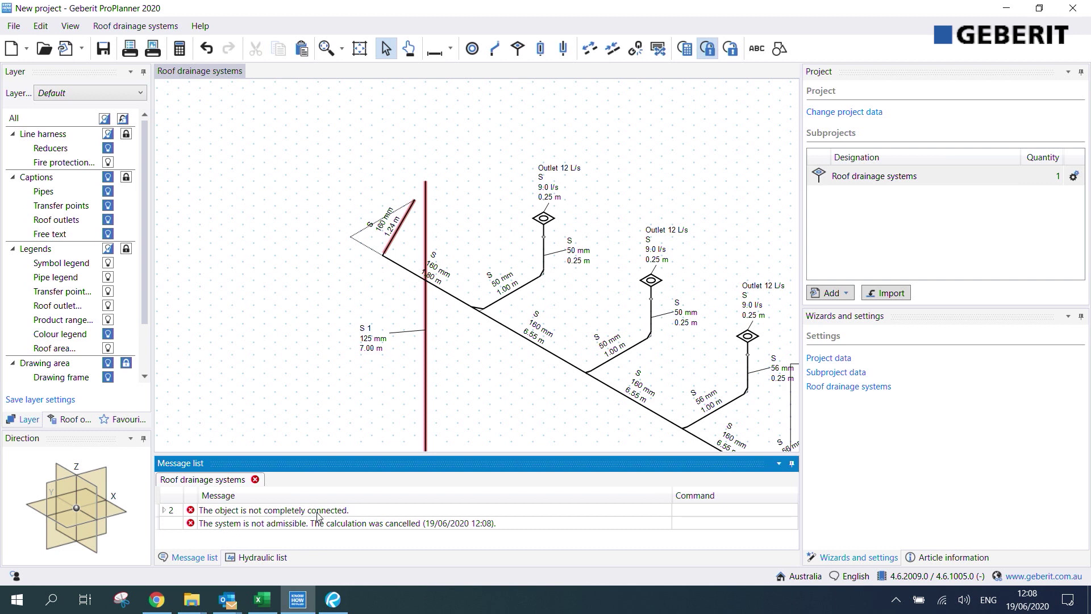
pyautogui.doubleClick(254, 511)
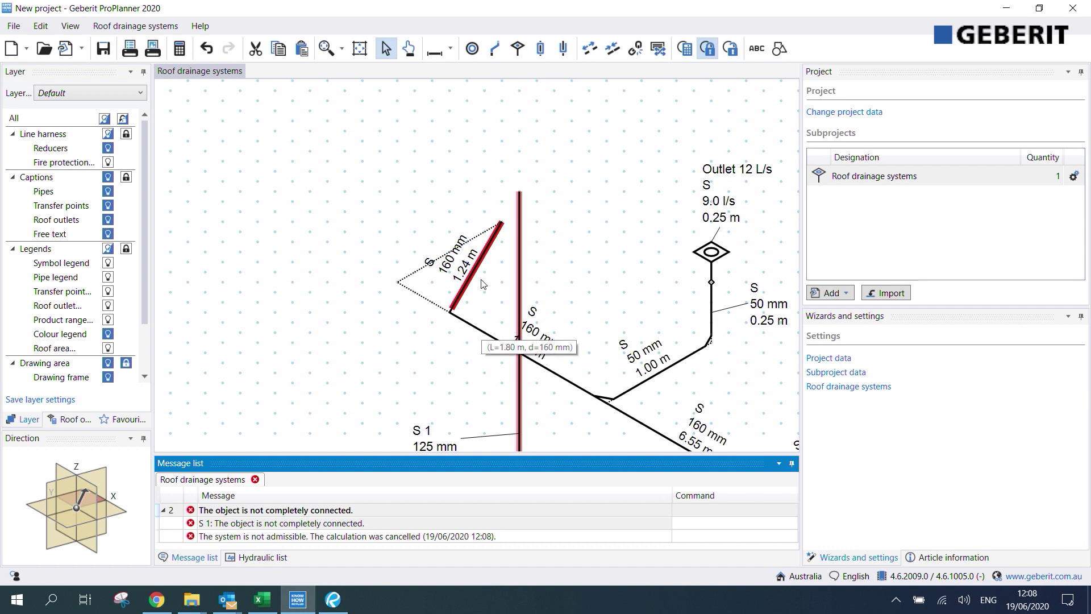
pyautogui.click(486, 253)
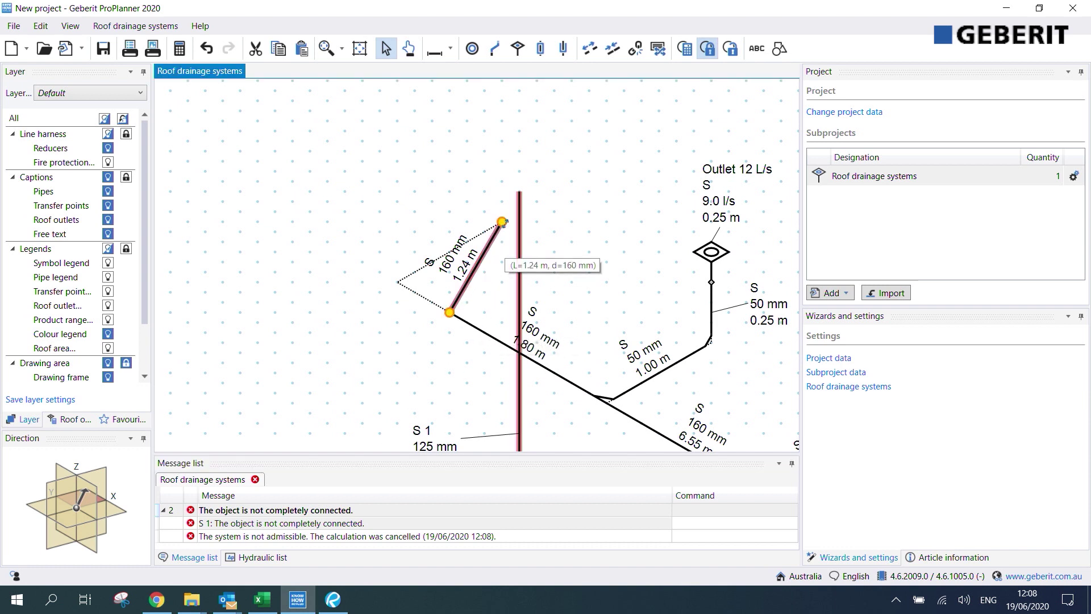
pyautogui.moveTo(502, 223); pyautogui.dragTo(519, 192)
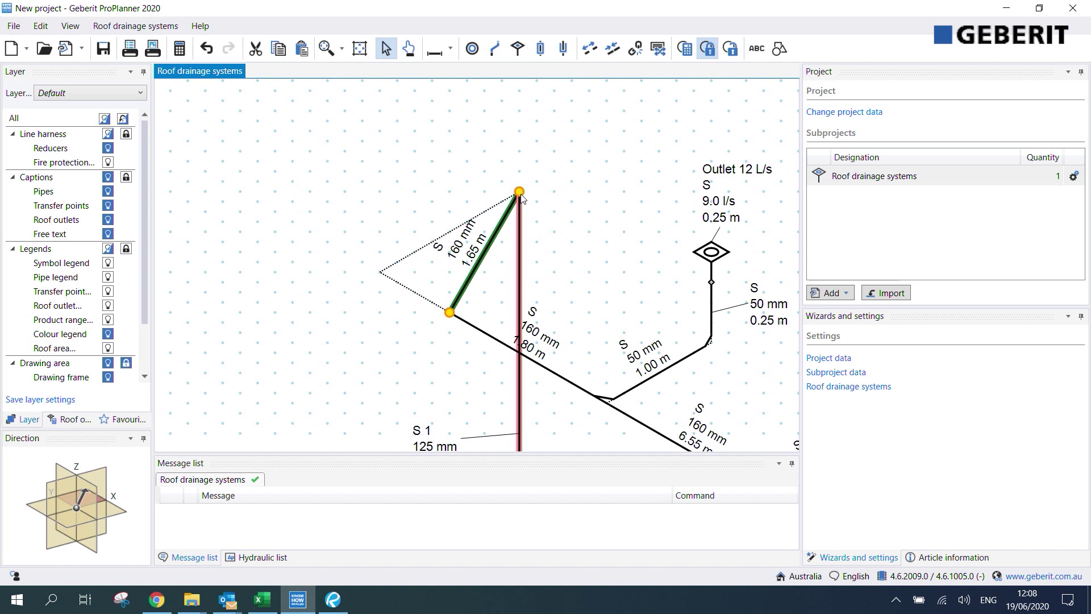
# Step: Optimise the pipe diameters of the whole network
pyautogui.click(562, 201)
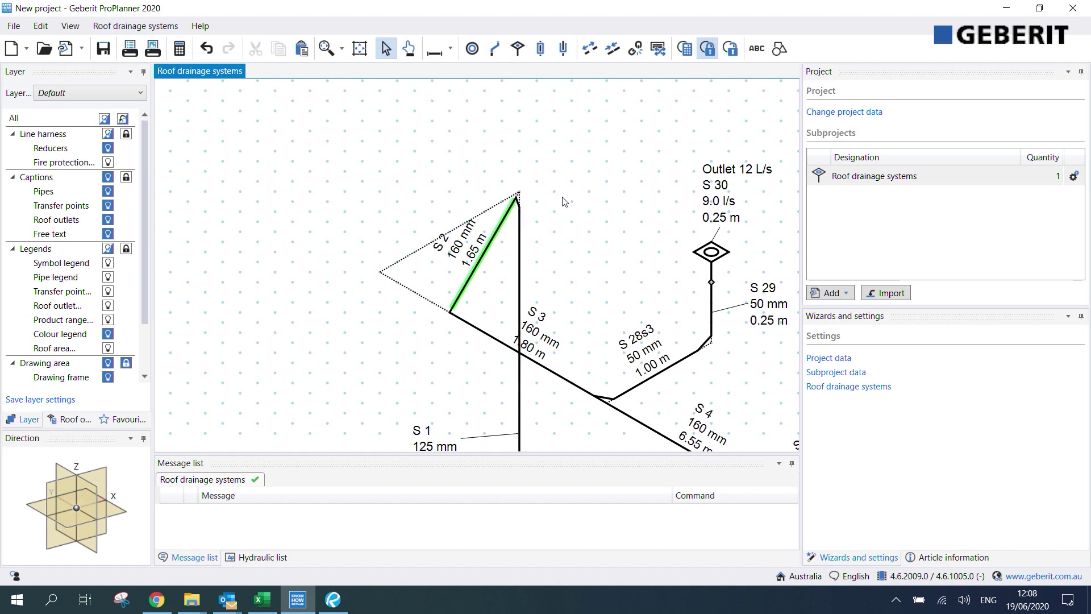
pyautogui.click(686, 56)
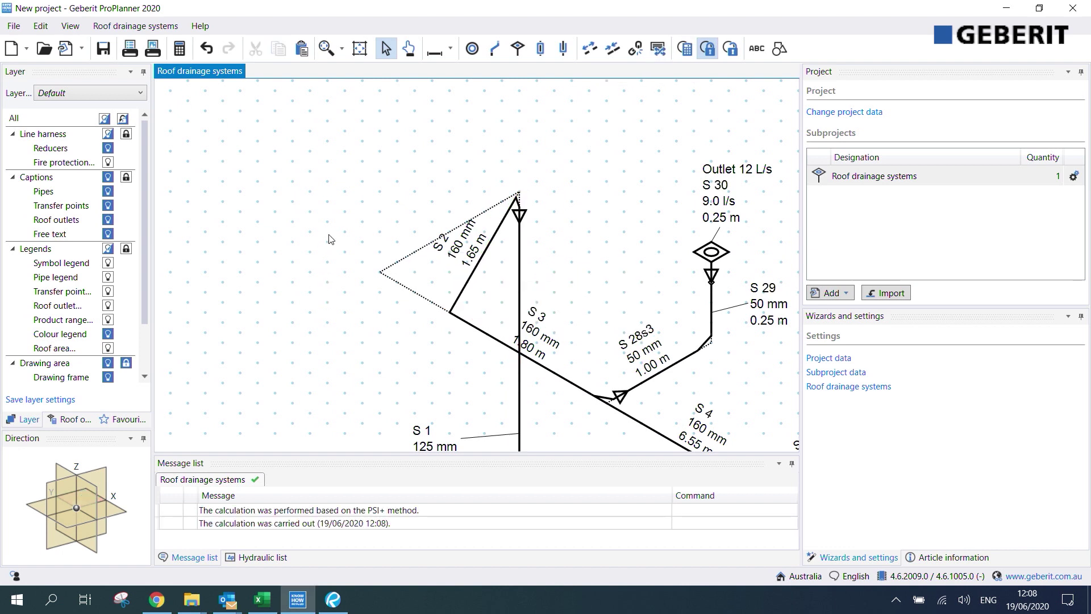
pyautogui.scroll(1, 341, 236)
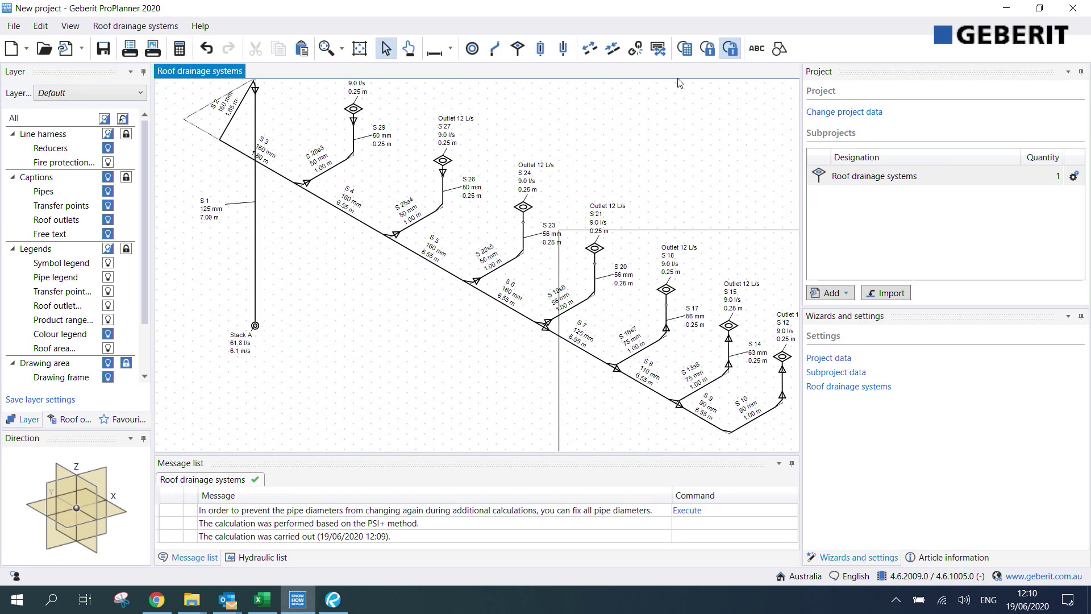
# Step: Fix all pipe diameters, confirming with Yes, and rerun the hydraulic calculation
pyautogui.click(703, 54)
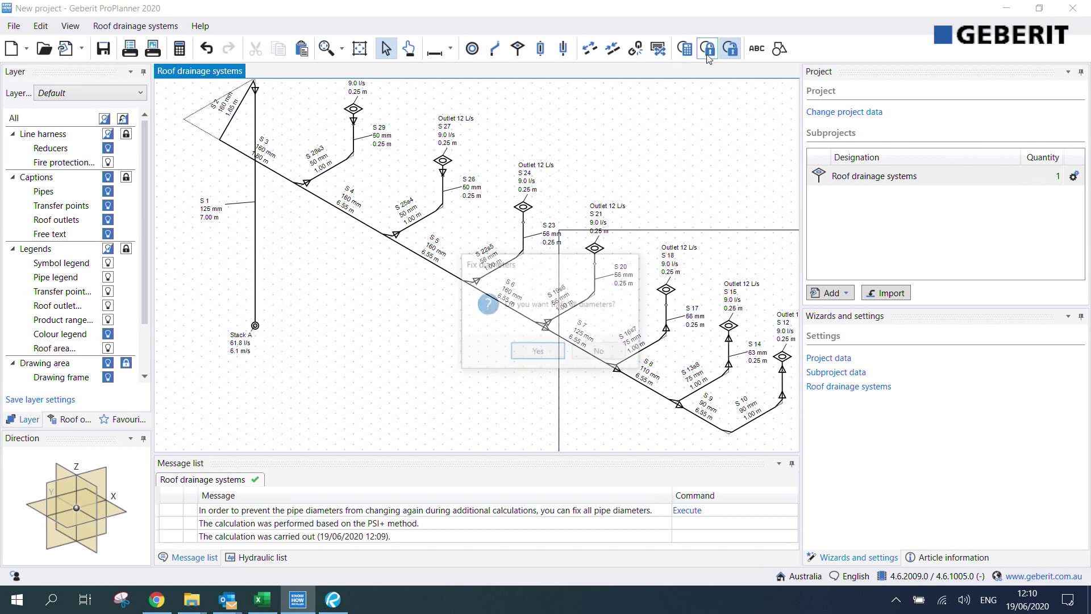
pyautogui.click(536, 358)
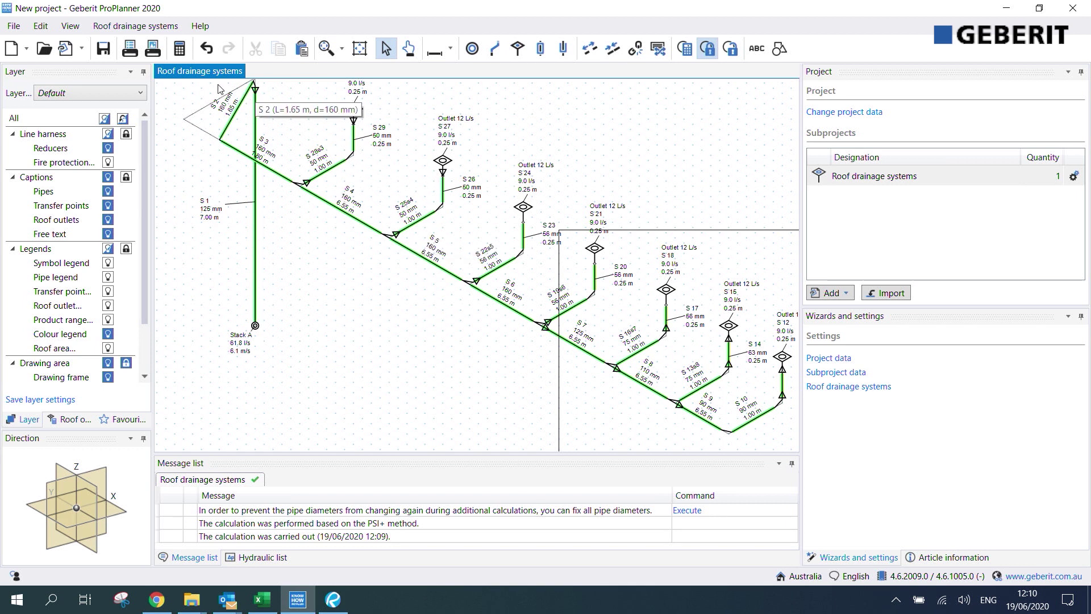
pyautogui.click(180, 49)
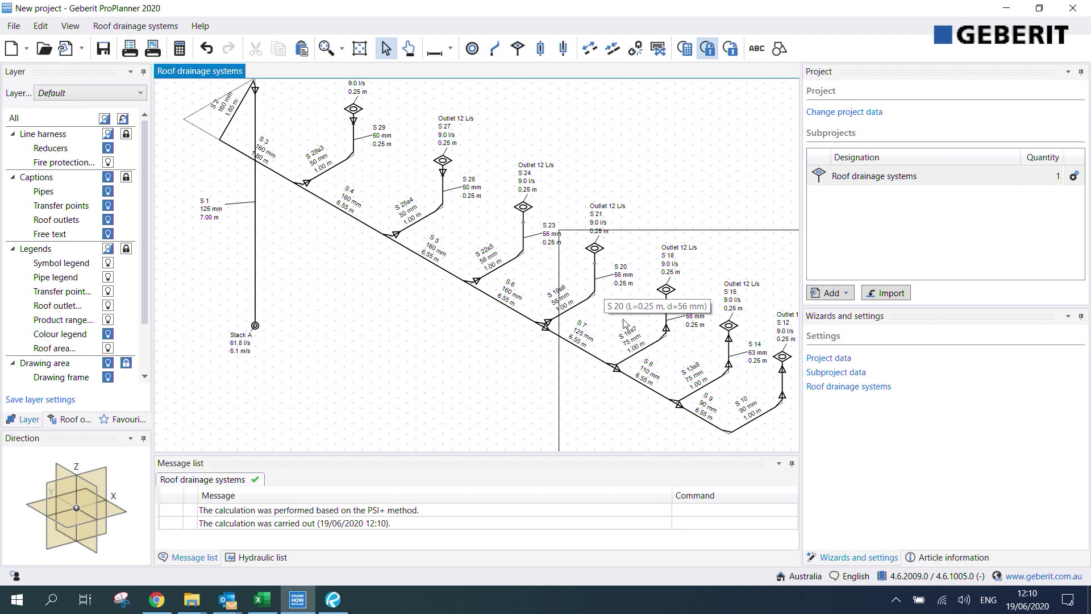
pyautogui.scroll(3, 650, 372)
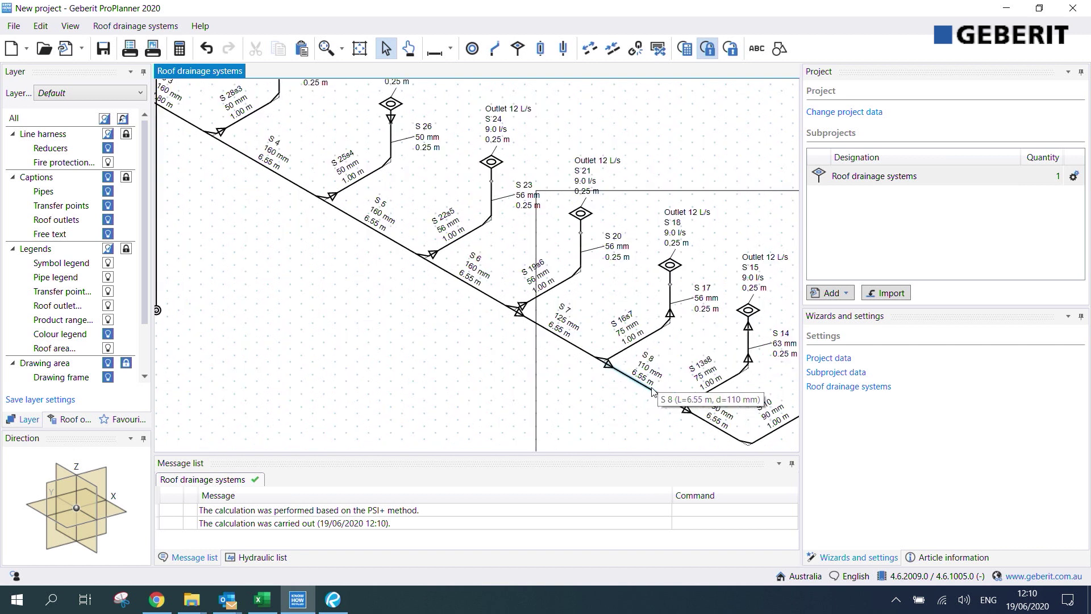
# Step: Change pipe S 7's outside diameter from 125 mm to 160 mm and zoom out
pyautogui.doubleClick(551, 309)
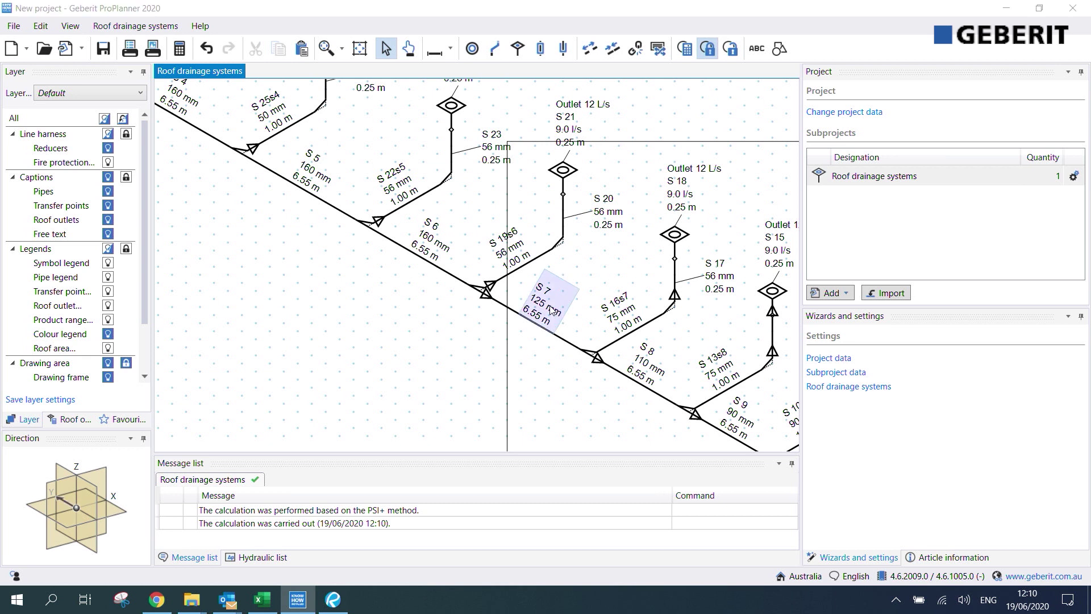
pyautogui.click(658, 141)
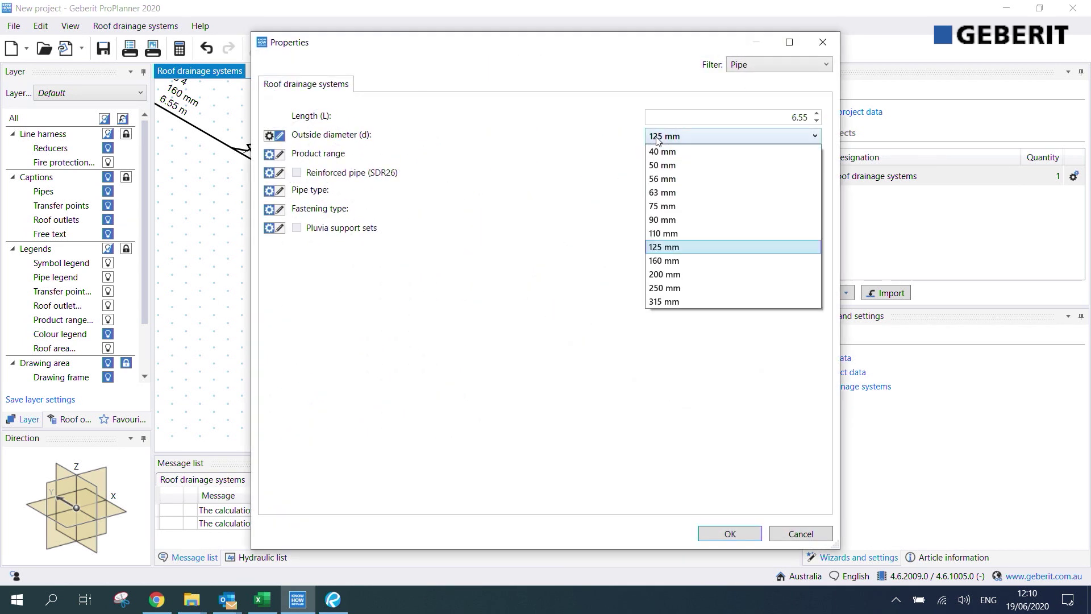
pyautogui.click(675, 261)
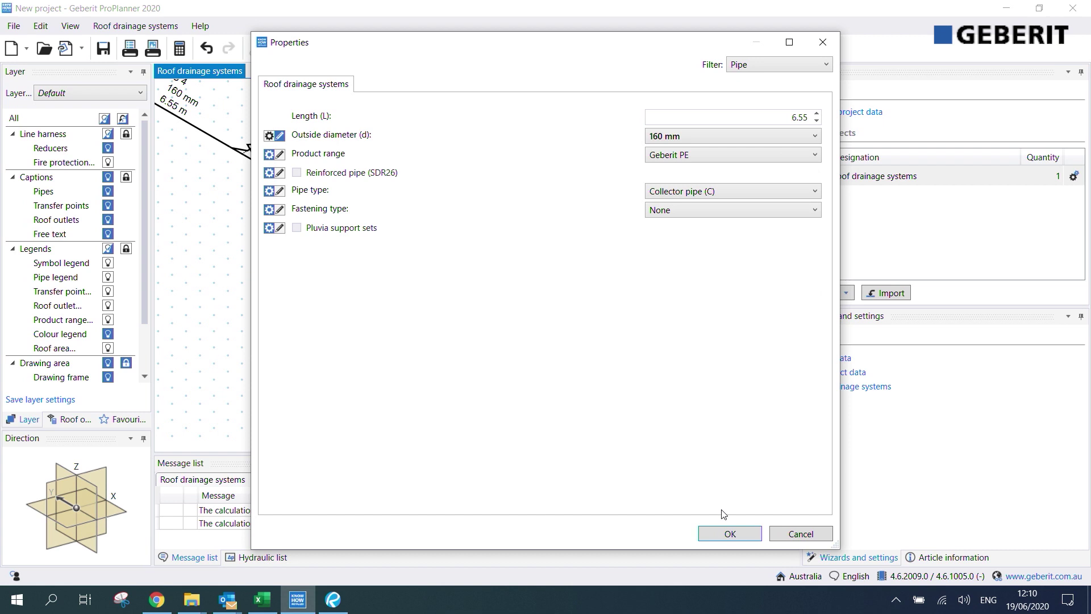
pyautogui.click(730, 534)
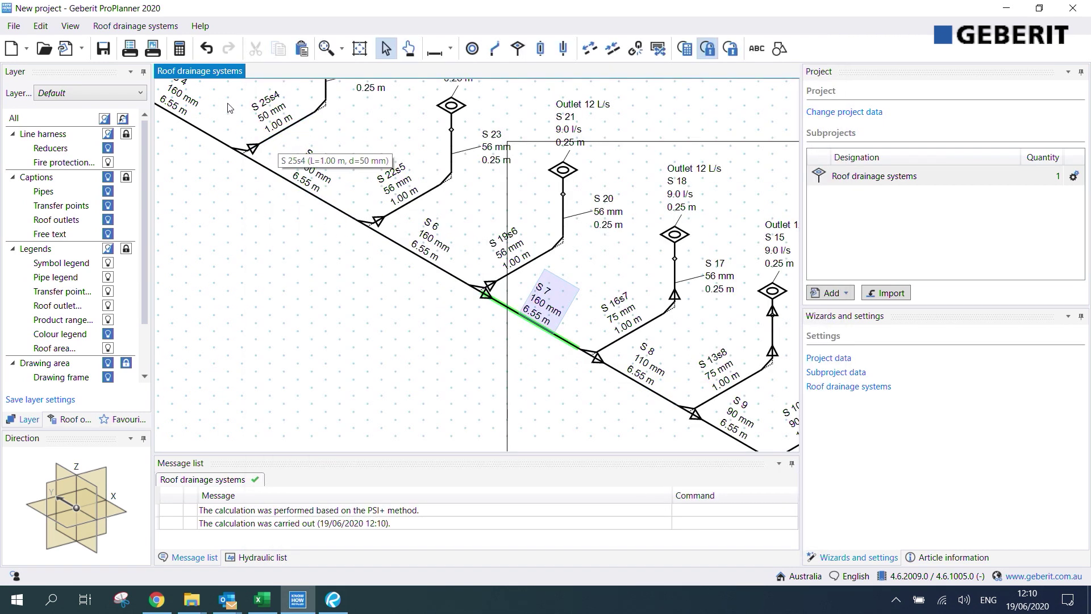
pyautogui.scroll(-2, 466, 355)
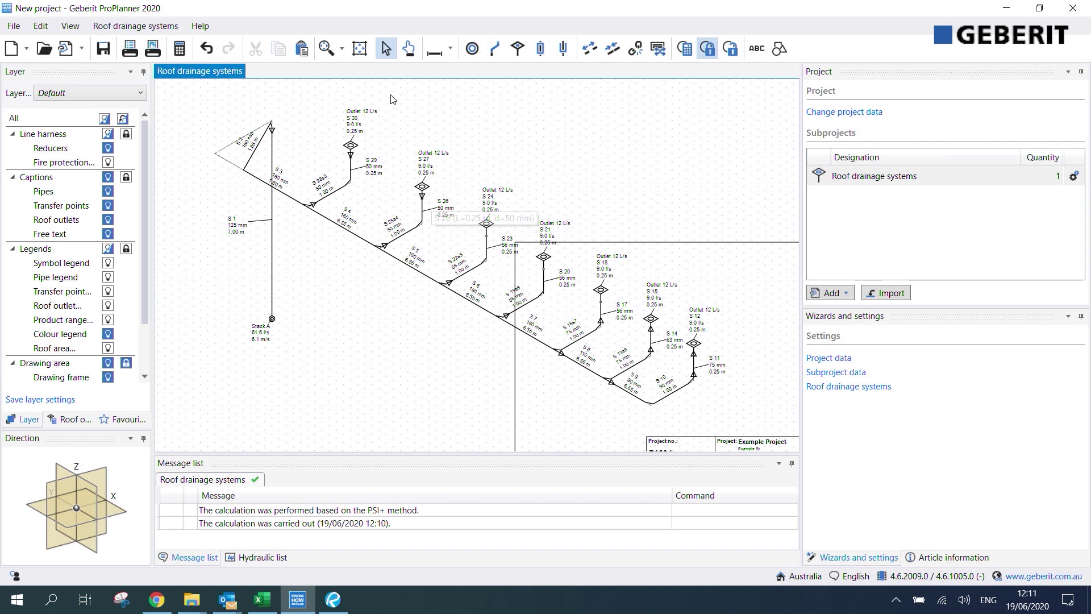
# Step: Adjust the drawing frame so it encloses the entire network and title block
pyautogui.click(359, 54)
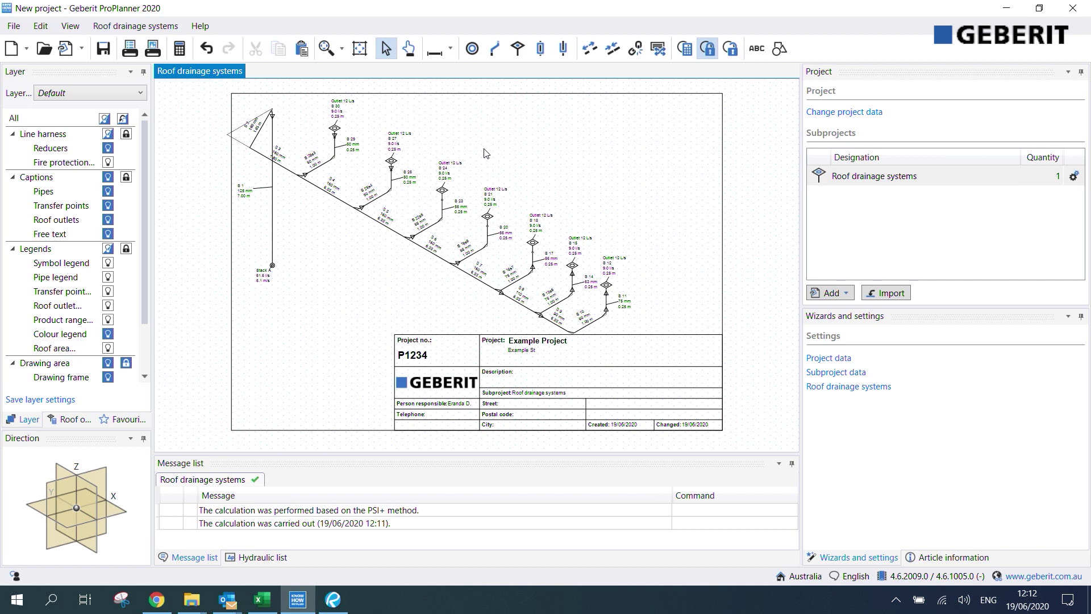
# Step: Insert a bold, bordered, size-20 'PRIMARY' label with cyan background above outlet S 24
pyautogui.click(756, 50)
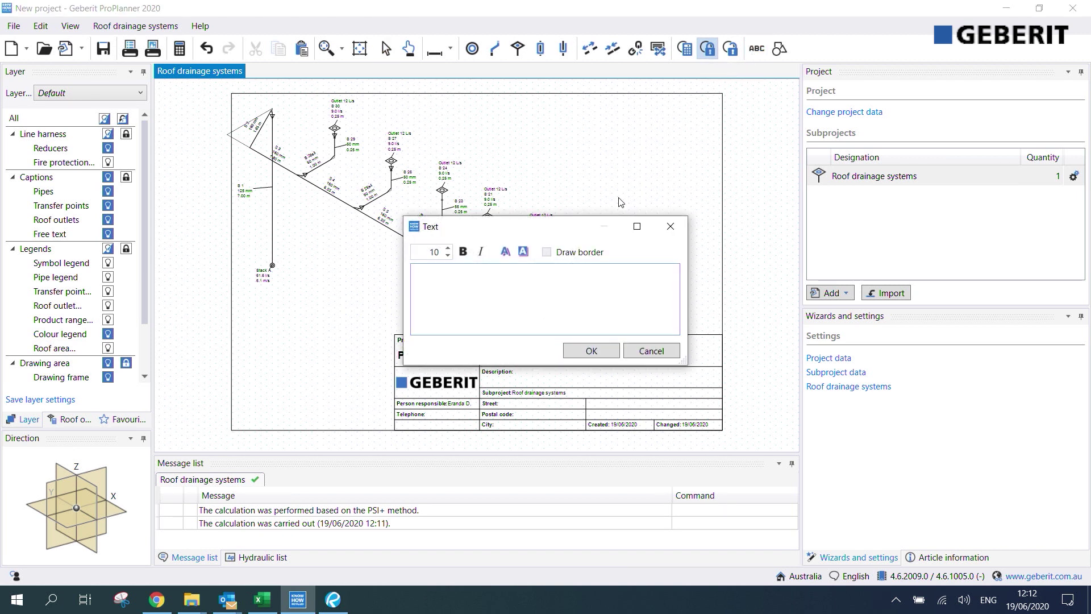
pyautogui.write('PRIMARY')
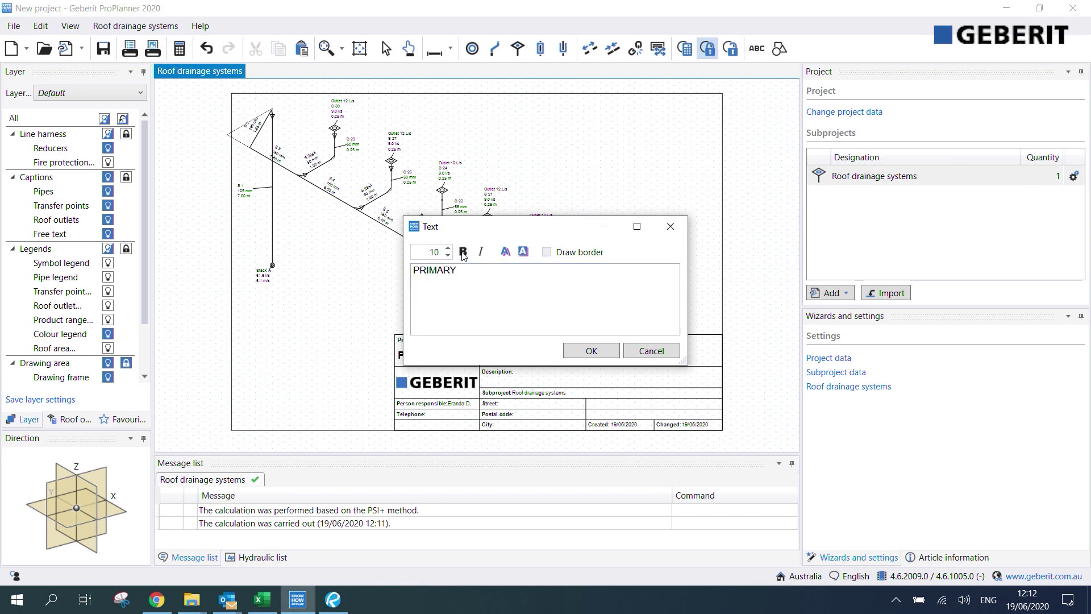
pyautogui.click(463, 251)
pyautogui.click(448, 249)
pyautogui.click(448, 249)
pyautogui.click(448, 249)
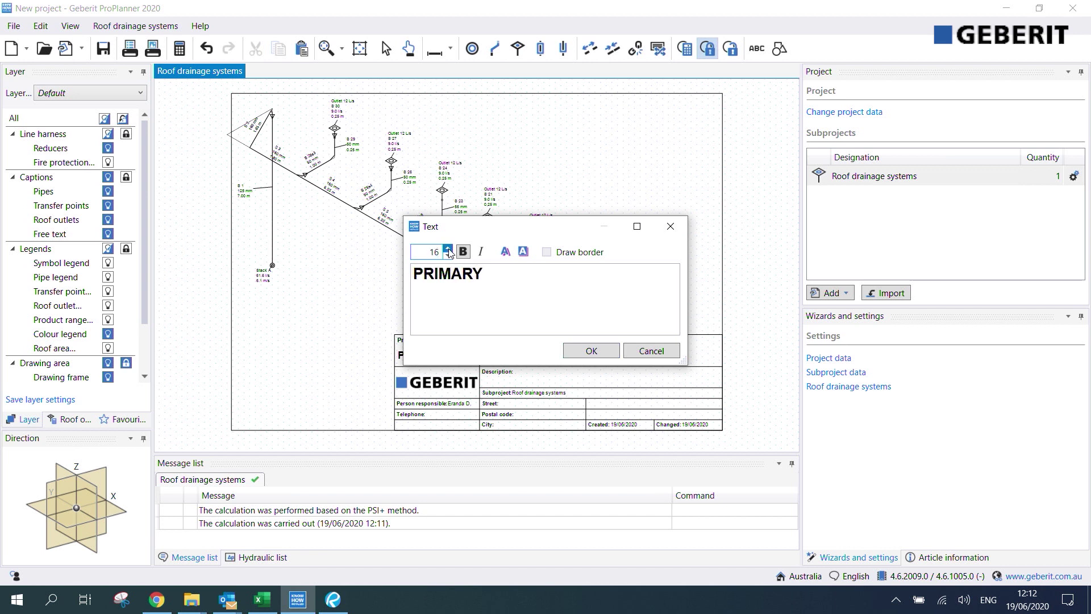
pyautogui.click(449, 249)
pyautogui.click(448, 249)
pyautogui.click(543, 255)
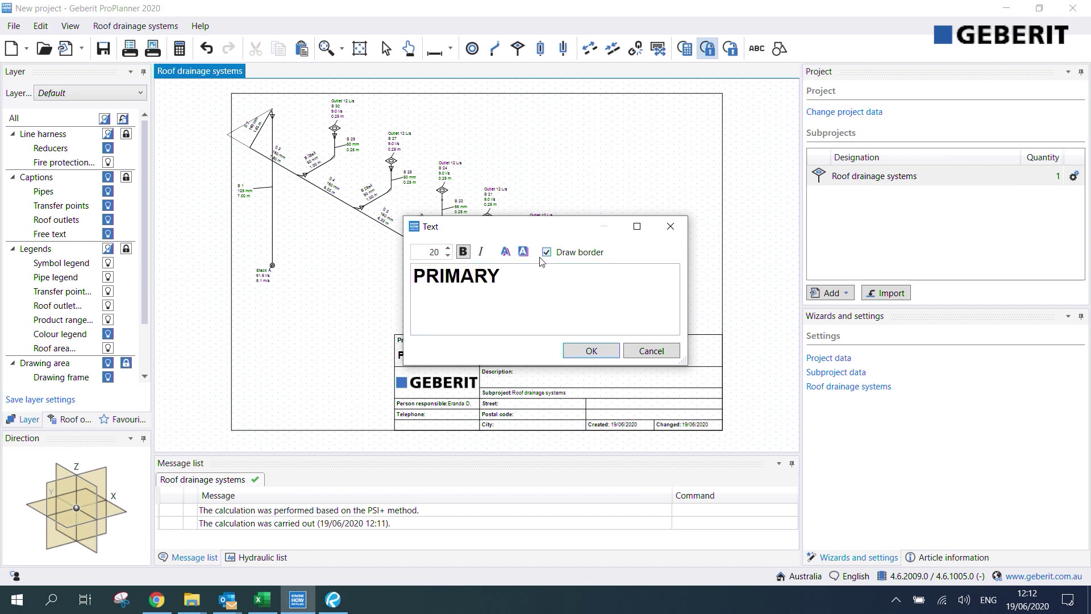
pyautogui.click(524, 253)
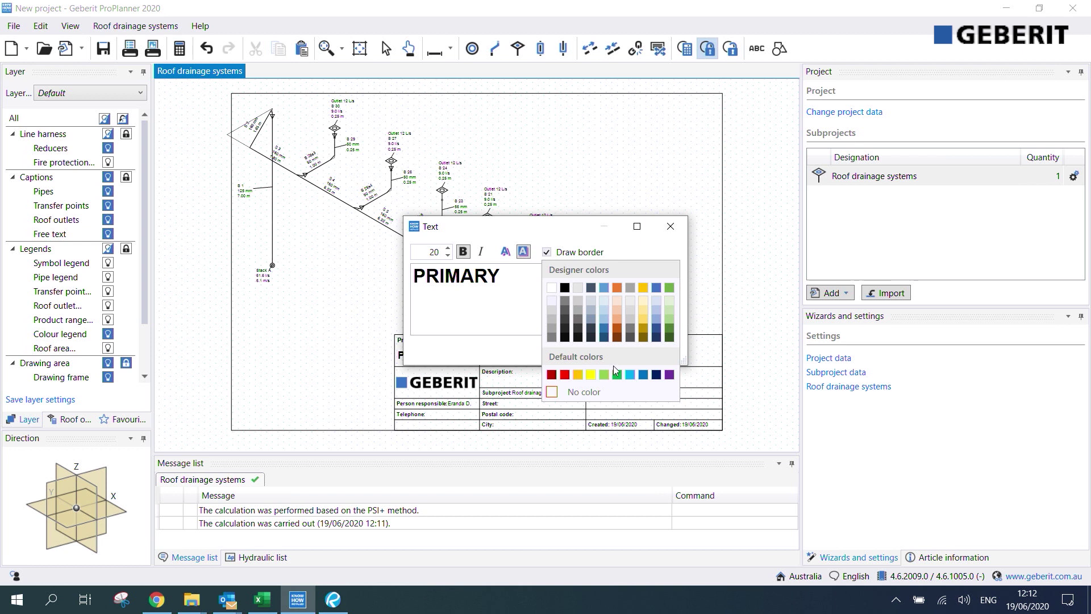
pyautogui.click(628, 377)
pyautogui.click(589, 349)
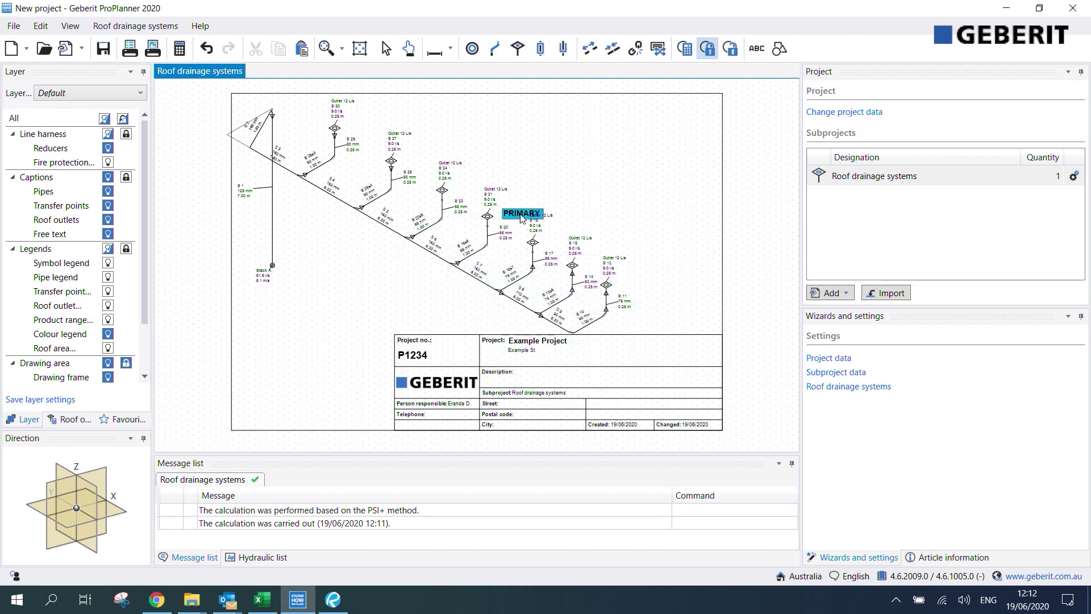
pyautogui.click(486, 170)
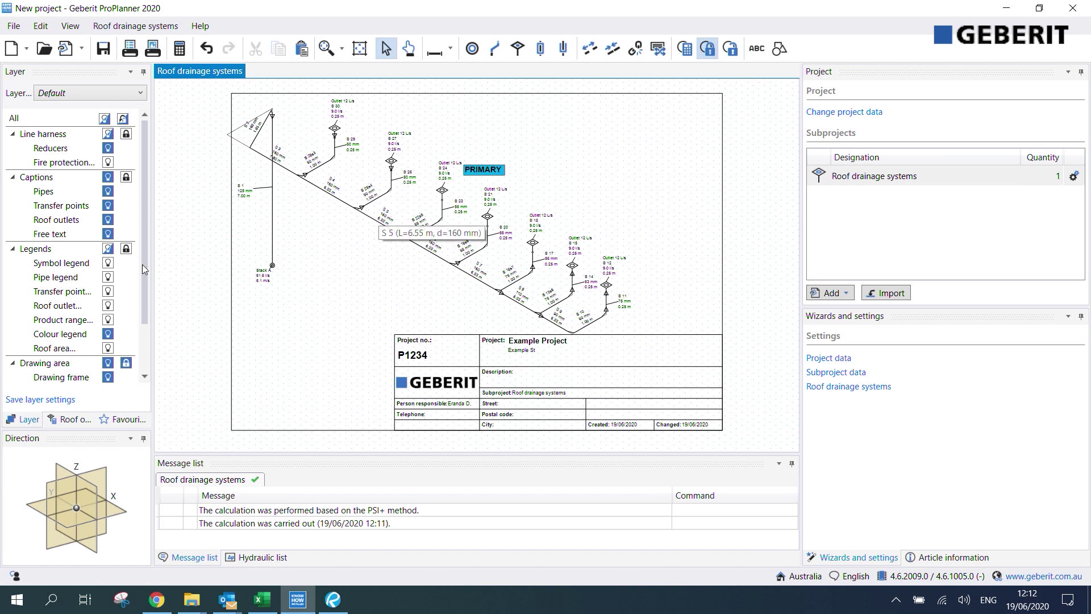
# Step: Show the Legends layer with Roof area turned off, and drag the legend blocks to the frame's top right
pyautogui.click(107, 250)
pyautogui.click(108, 250)
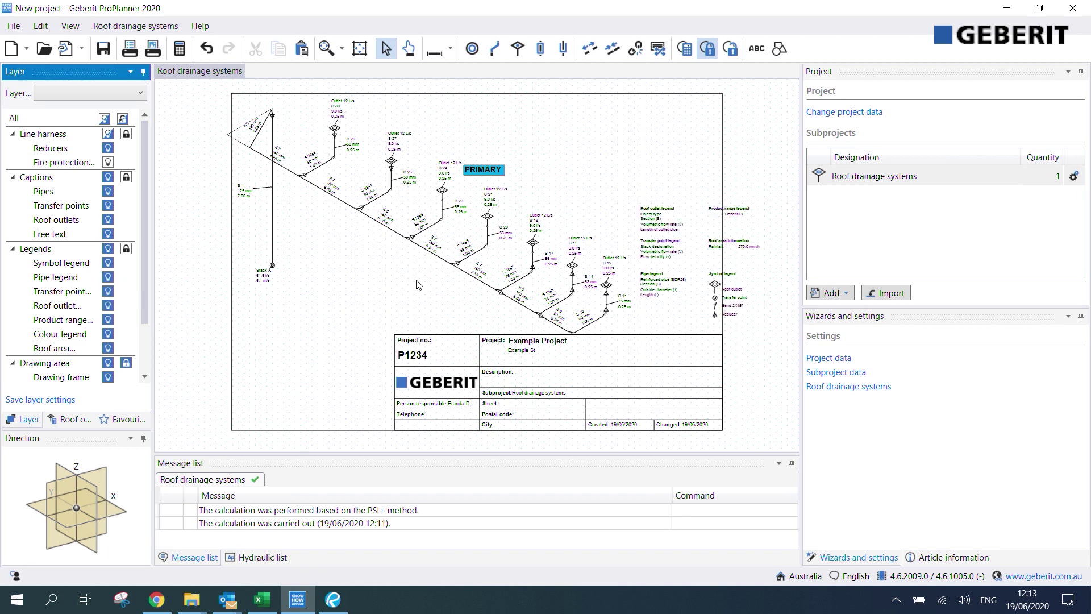
pyautogui.click(108, 349)
pyautogui.moveTo(644, 183)
pyautogui.mouseDown()
pyautogui.moveTo(754, 320)
pyautogui.moveTo(710, 276)
pyautogui.moveTo(694, 237)
pyautogui.moveTo(697, 193)
pyautogui.mouseUp()
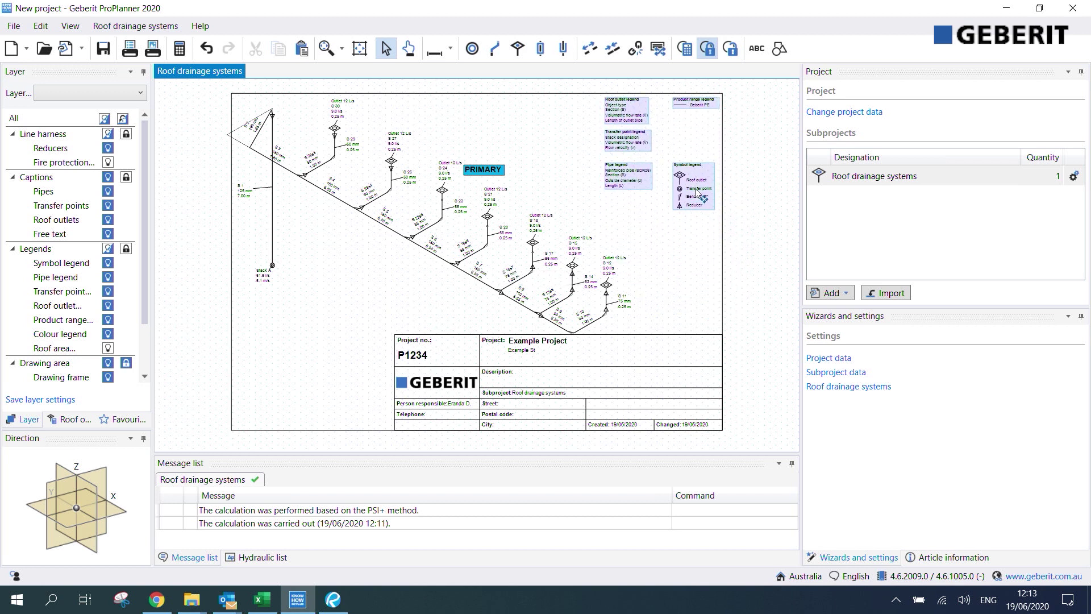
pyautogui.click(690, 266)
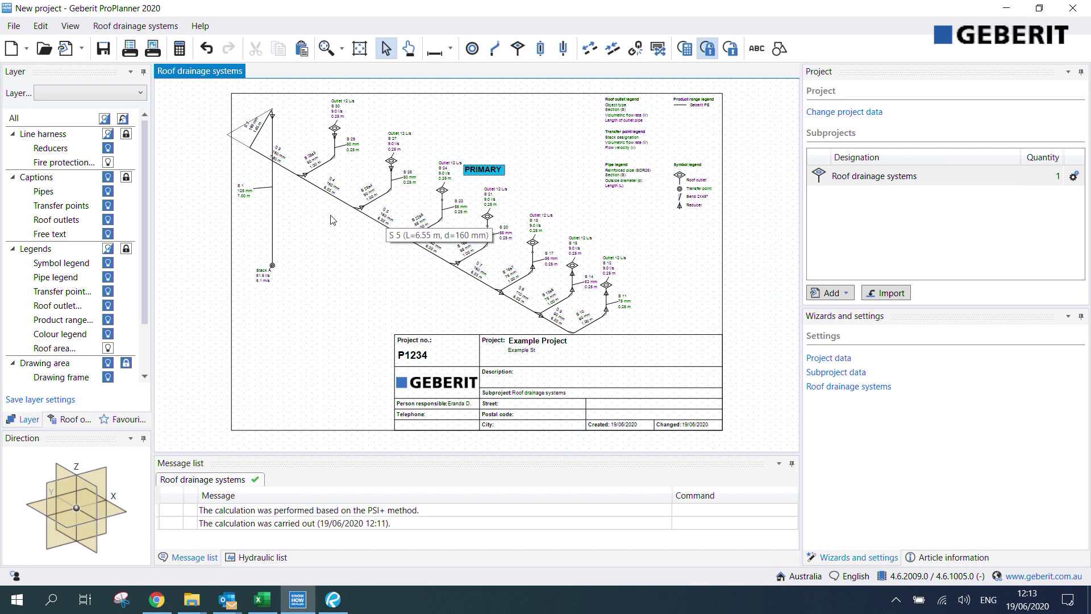
# Step: Add a cover sheet to the roof drainage systems material list, review its three preview pages, and close
pyautogui.click(129, 51)
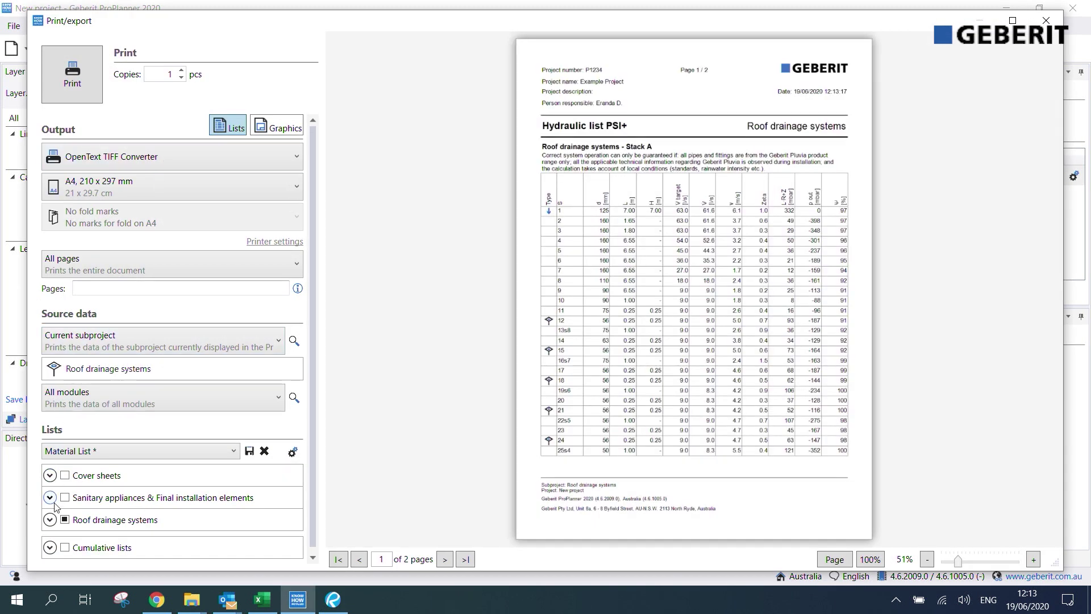
pyautogui.click(50, 521)
pyautogui.scroll(-5, 227, 494)
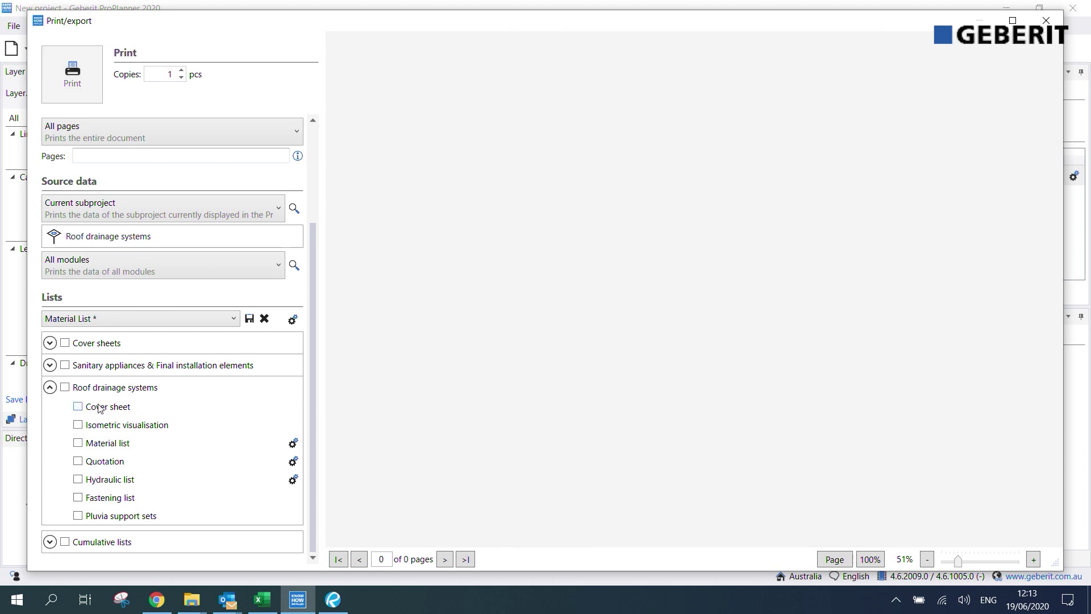
pyautogui.click(78, 407)
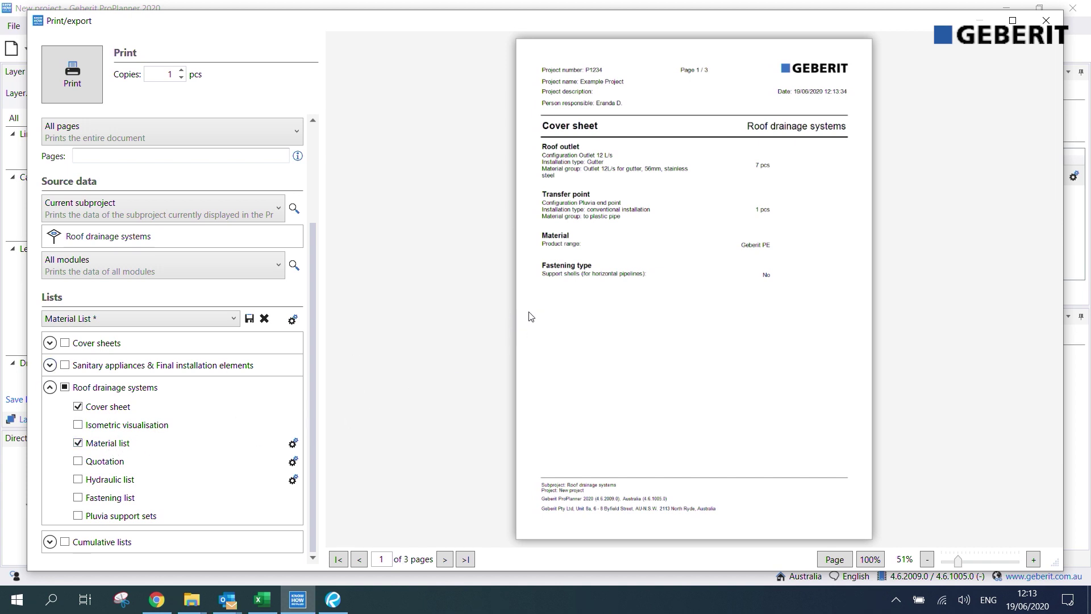
pyautogui.scroll(-1, 557, 315)
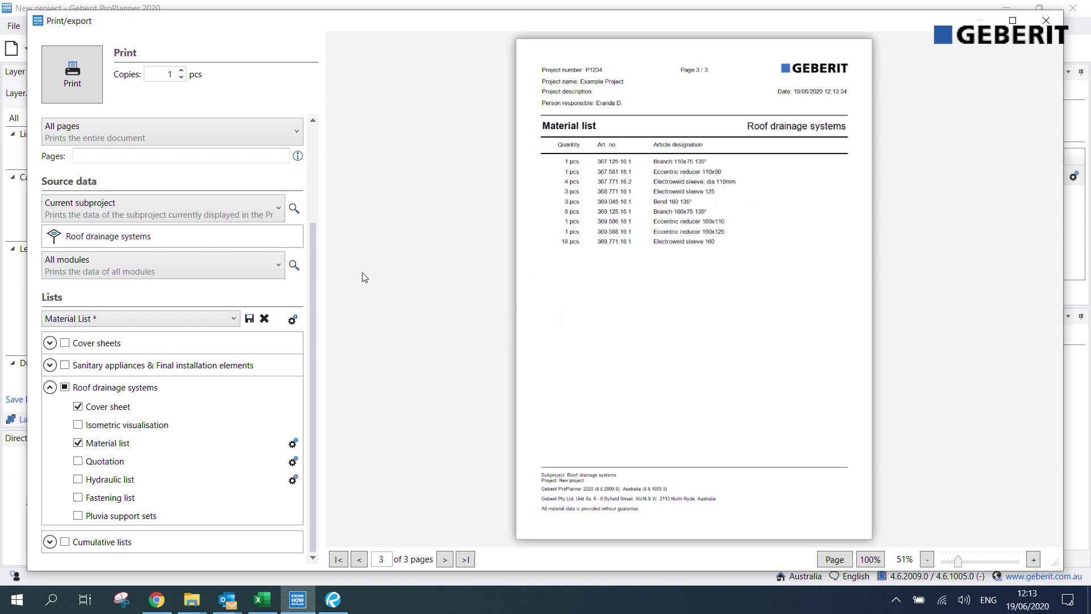
pyautogui.click(1046, 20)
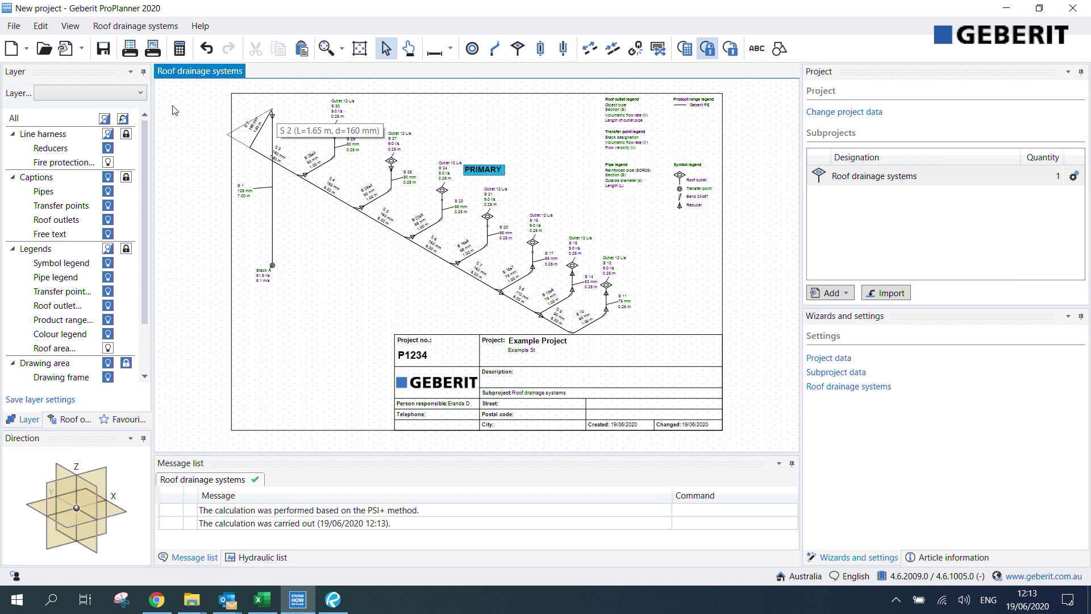
# Step: Open the Display/print graphics preview of the isometric drawing, showing A3 output
pyautogui.click(153, 53)
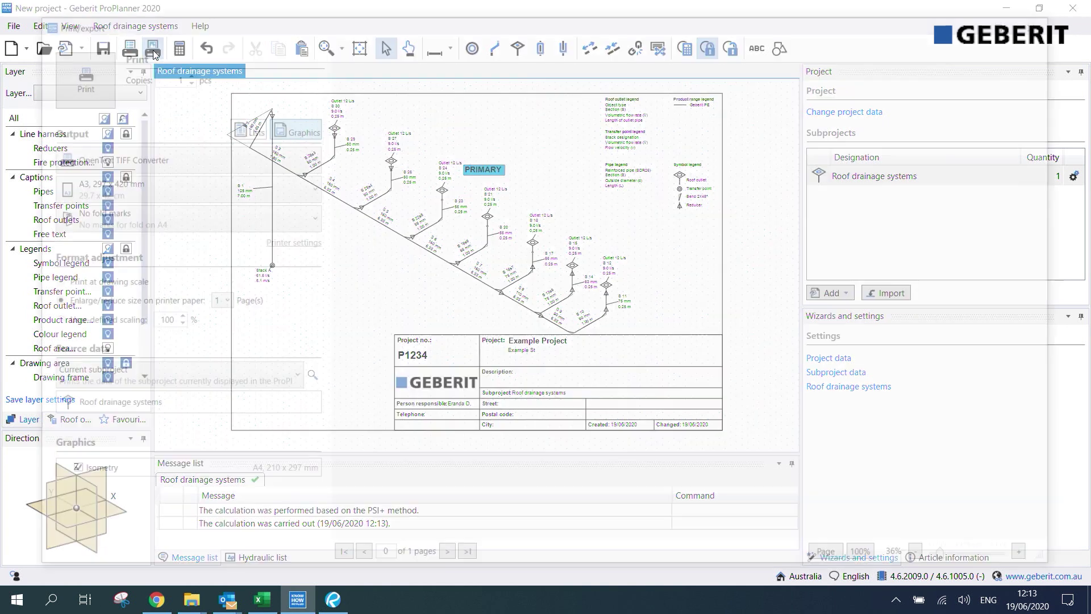